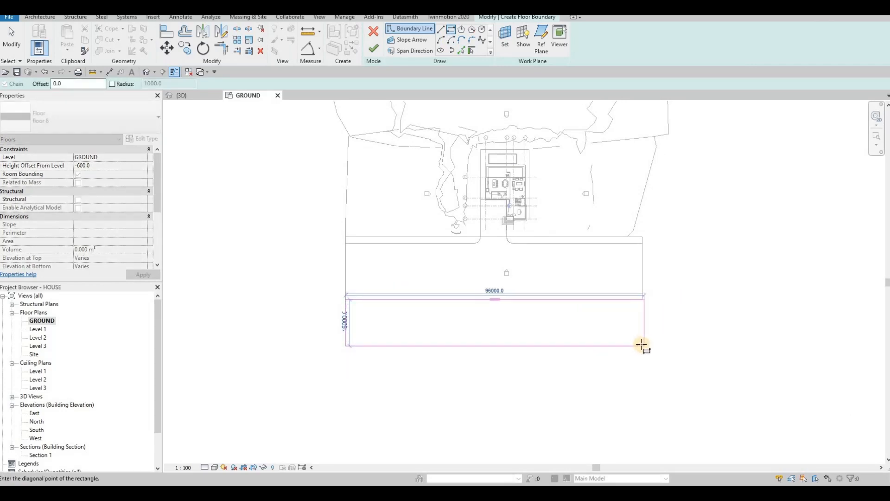
Complete the rectangular floor boundary about 13000 mm deep along the road's outer sidewalk, finish the floor and open the {3D} view.
{"action": "scroll", "coordinate": [647, 340], "scroll_direction": "up", "scroll_amount": 2}
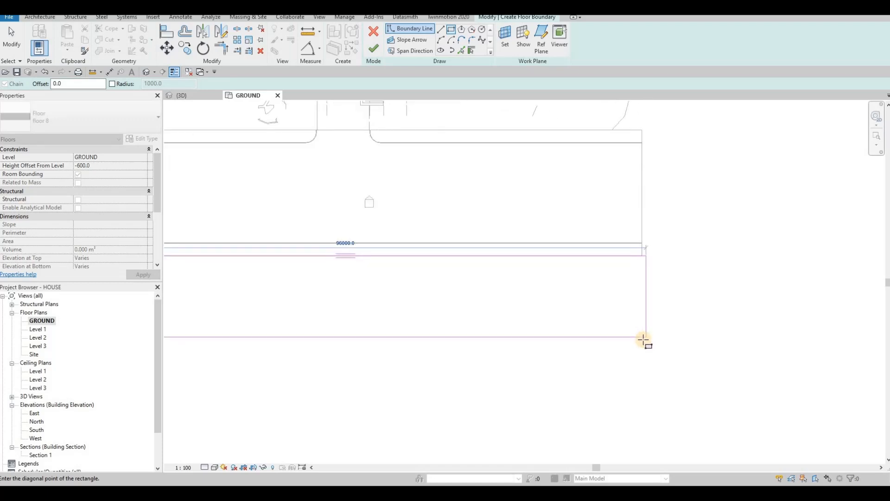
{"action": "left_click", "coordinate": [640, 337]}
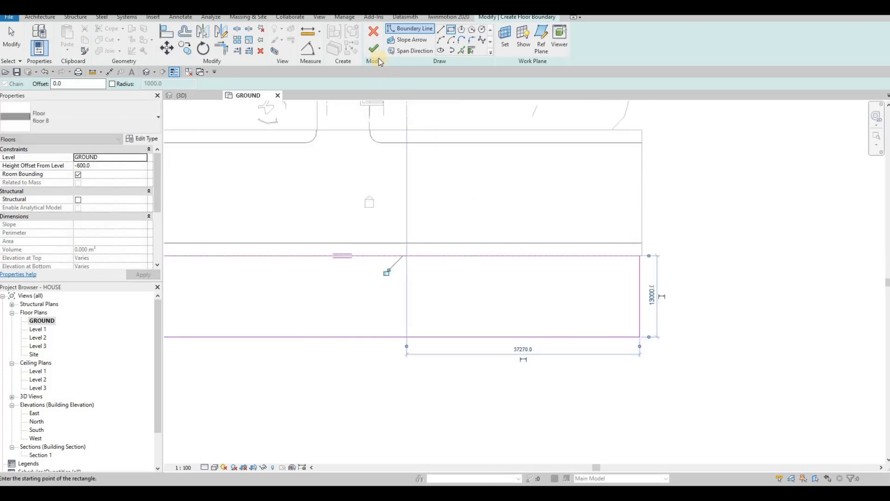
{"action": "key", "text": "Escape"}
{"action": "left_click", "coordinate": [205, 94]}
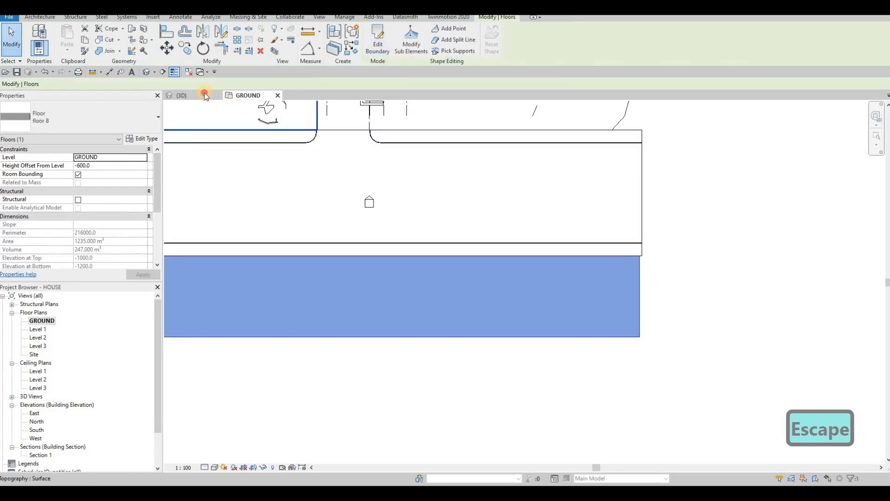
{"action": "key", "text": "Escape"}
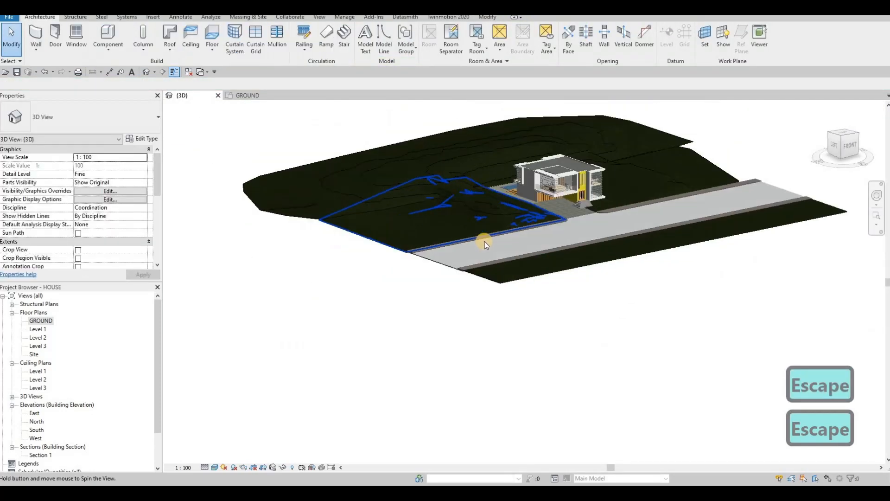
Set the Height Offset From Level of the new floor beside the outer sidewalk to -400.
{"action": "scroll", "coordinate": [533, 263], "scroll_direction": "up", "scroll_amount": 5}
{"action": "scroll", "coordinate": [533, 264], "scroll_direction": "up", "scroll_amount": 5}
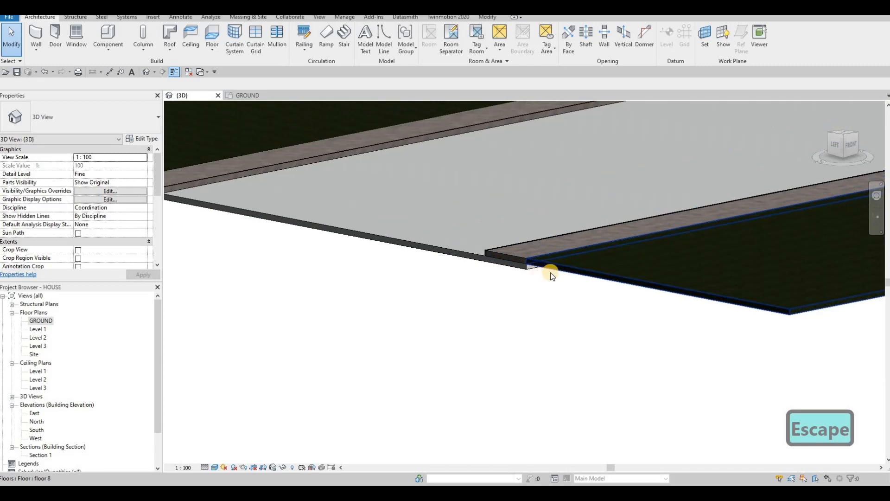
{"action": "left_click", "coordinate": [303, 239]}
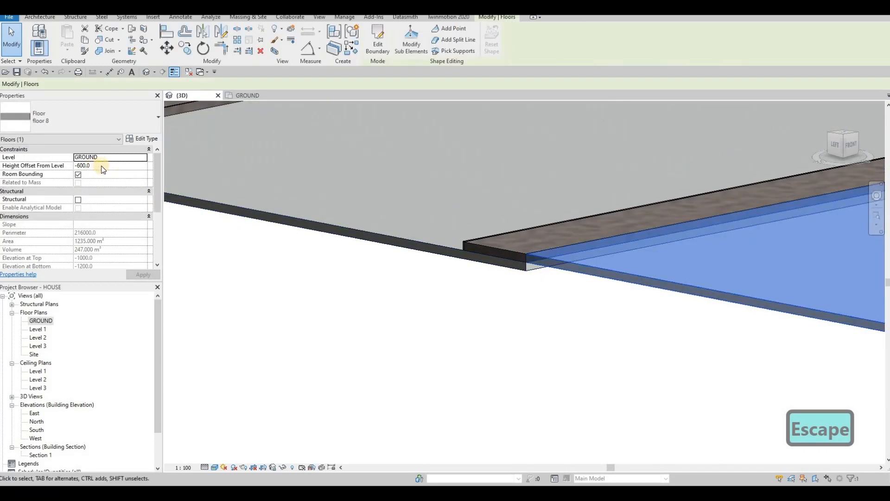
{"action": "left_click", "coordinate": [102, 165]}
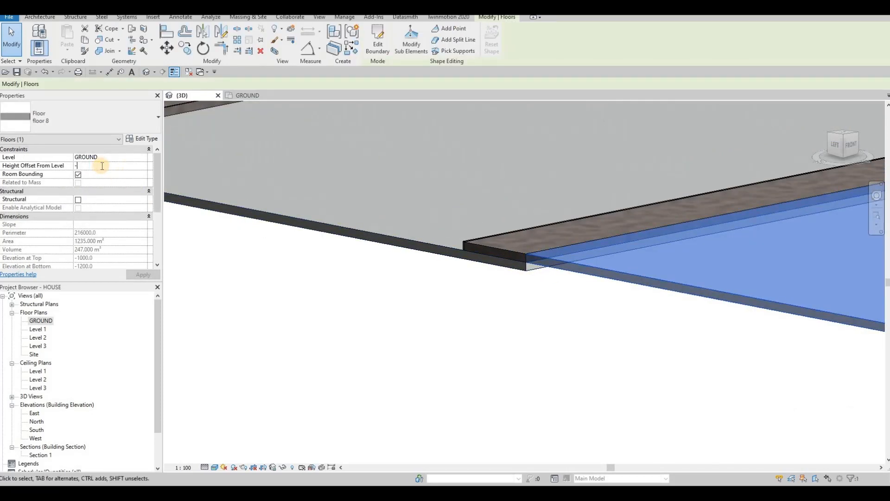
{"action": "type", "text": "-400"}
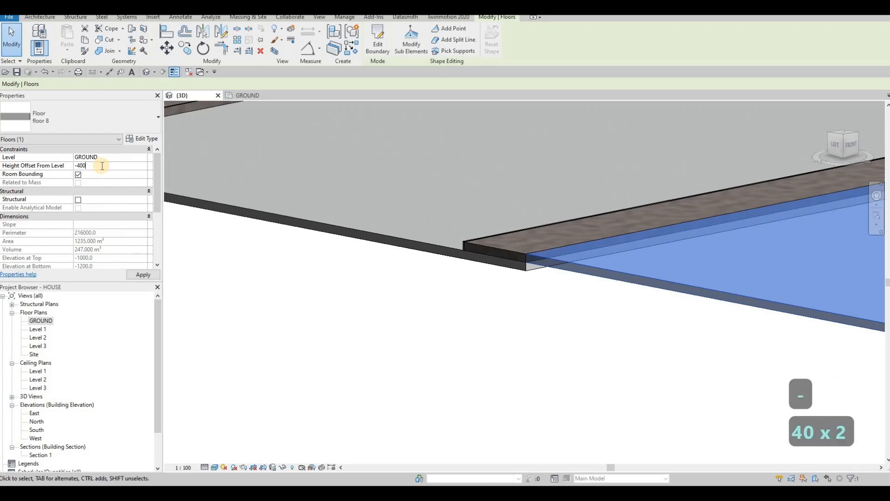
{"action": "key", "text": "Return"}
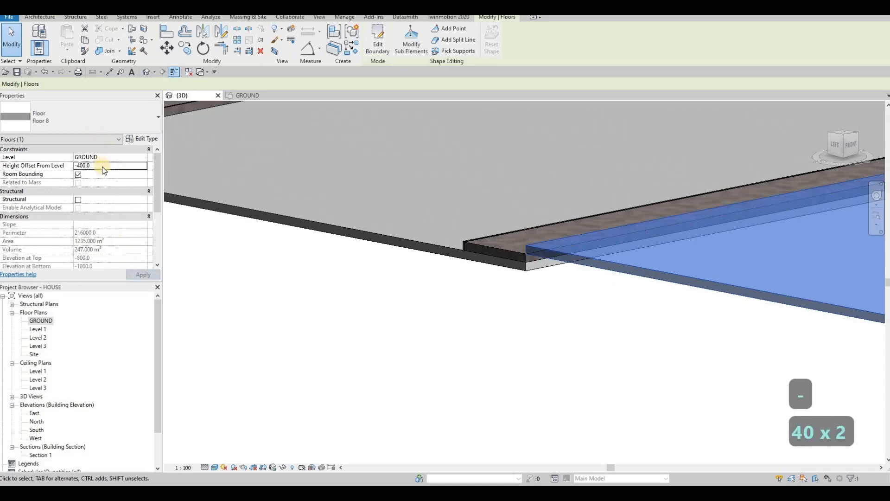
Set the Height Offset From Level of the new floor to -800 and deselect it.
{"action": "type", "text": "-800"}
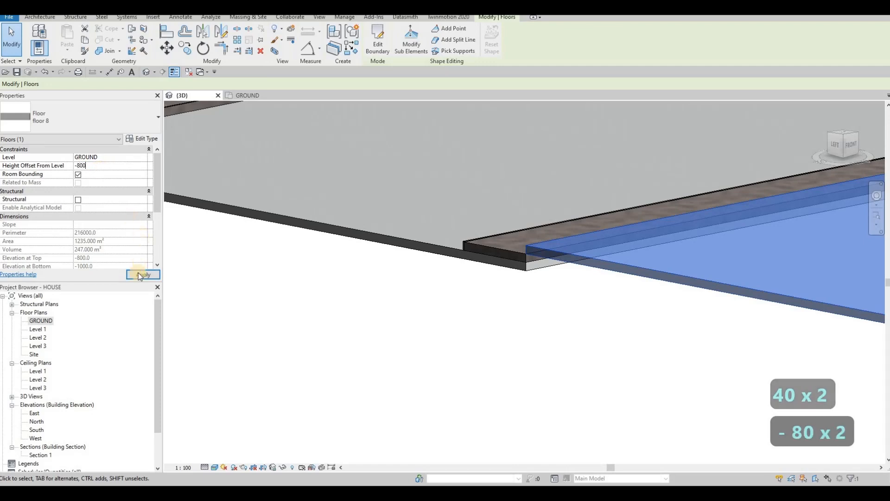
{"action": "left_click", "coordinate": [142, 275]}
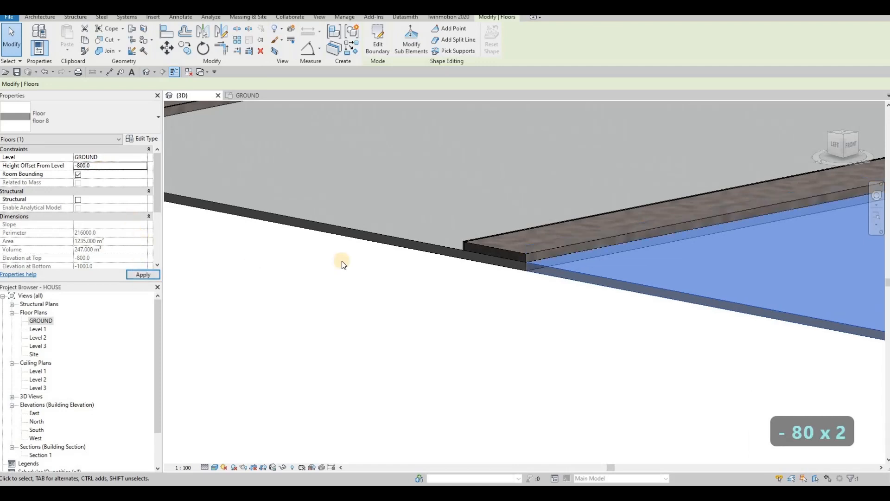
{"action": "key", "text": "Escape"}
{"action": "key", "text": "Escape"}
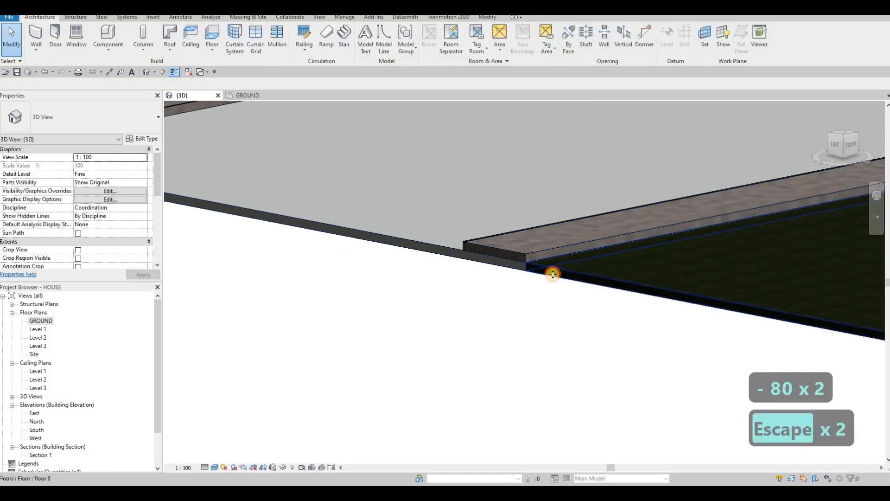
Undo the last two height offset changes on the new floor.
{"action": "left_click", "coordinate": [538, 272]}
{"action": "key", "text": "ctrl+z"}
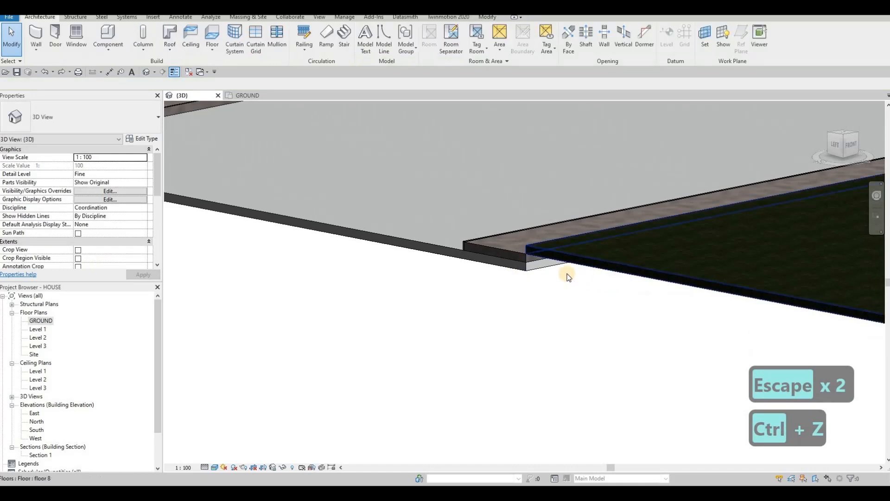
{"action": "key", "text": "ctrl+z"}
{"action": "key", "text": "Escape"}
{"action": "key", "text": "Escape"}
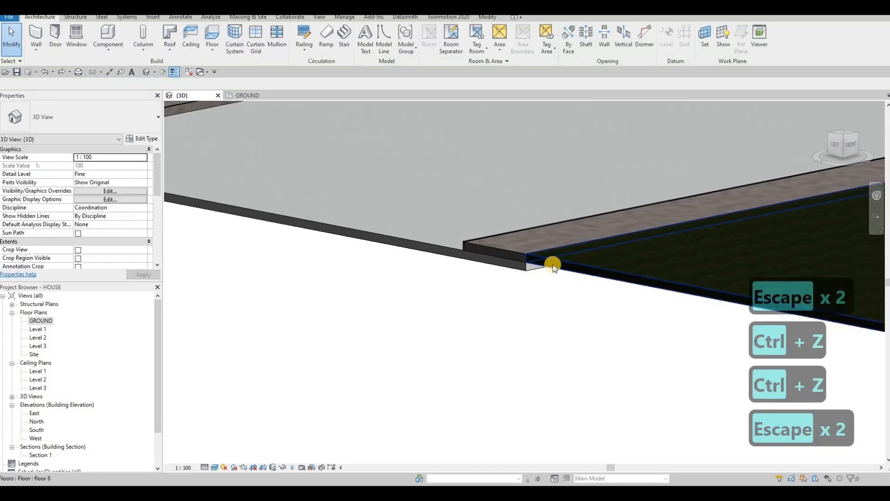
Set the Height Offset From Level of the floor beside the outer sidewalk to -500.
{"action": "scroll", "coordinate": [548, 263], "scroll_direction": "down", "scroll_amount": 2}
{"action": "left_click", "coordinate": [527, 261]}
{"action": "left_click", "coordinate": [105, 166]}
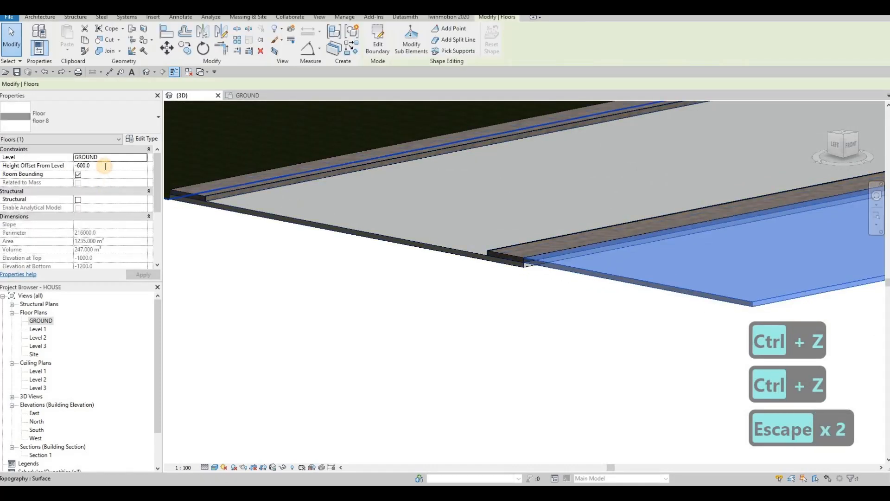
{"action": "type", "text": "-500"}
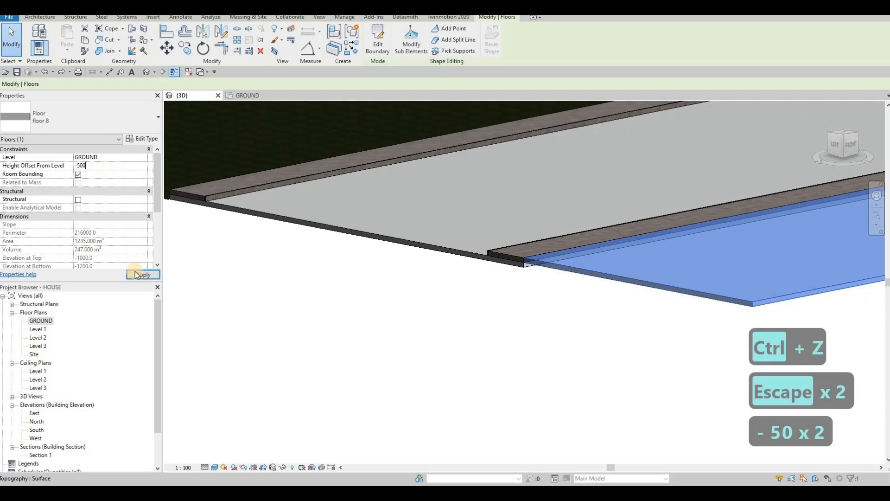
{"action": "left_click", "coordinate": [139, 274]}
Set the floor's Height Offset From Level to -700 and inspect how it meets the sidewalk edge.
{"action": "left_click", "coordinate": [106, 167]}
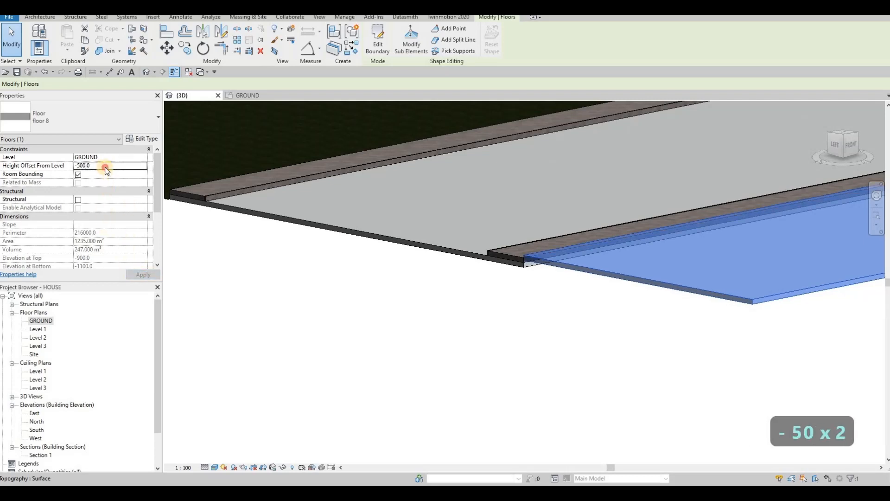
{"action": "double_click", "coordinate": [105, 167]}
{"action": "type", "text": "-700"}
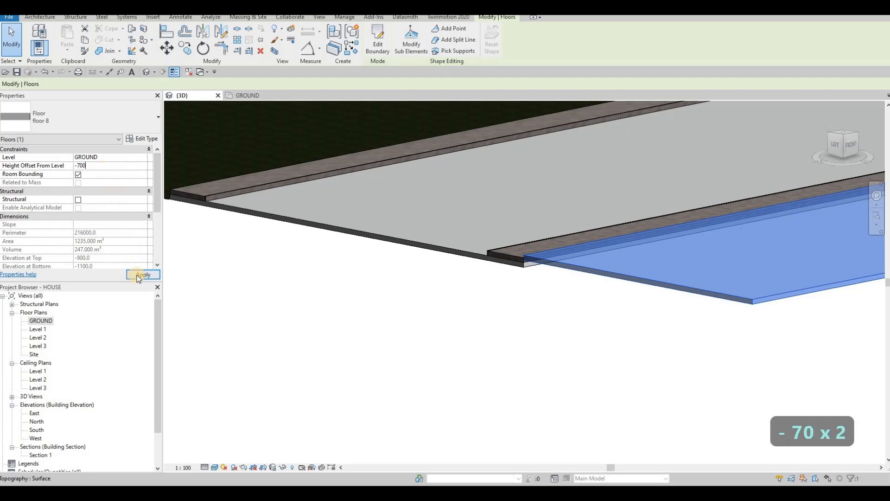
{"action": "left_click", "coordinate": [141, 274]}
{"action": "key", "text": "Escape"}
{"action": "scroll", "coordinate": [511, 275], "scroll_direction": "up", "scroll_amount": 2}
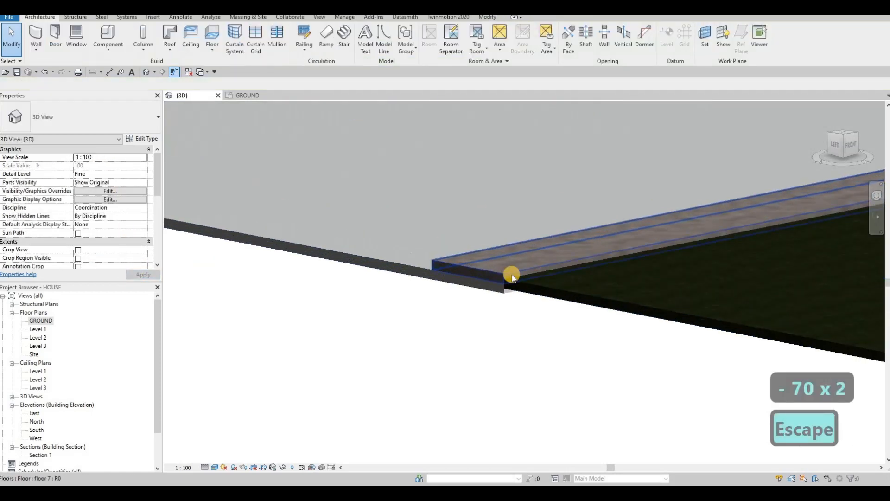
{"action": "middle_click_drag", "start_coordinate": [511, 275], "coordinate": [563, 255], "text": "shift"}
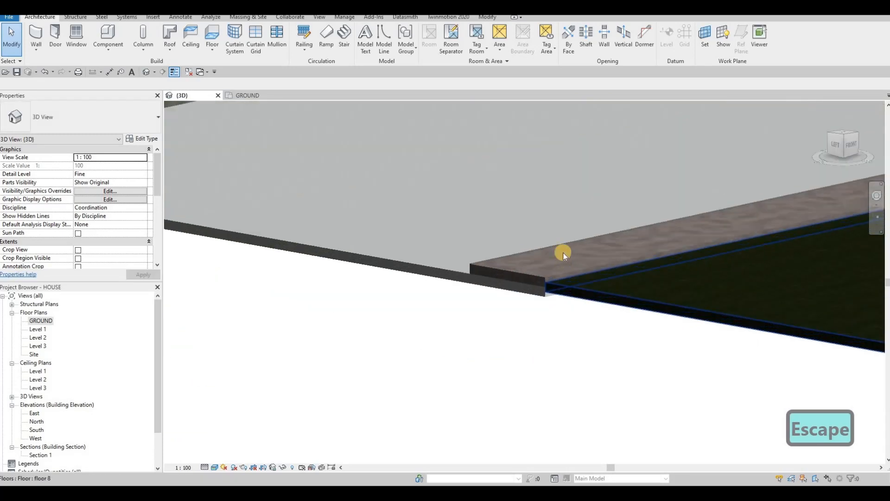
{"action": "middle_click_drag", "start_coordinate": [640, 275], "coordinate": [498, 308], "text": "shift"}
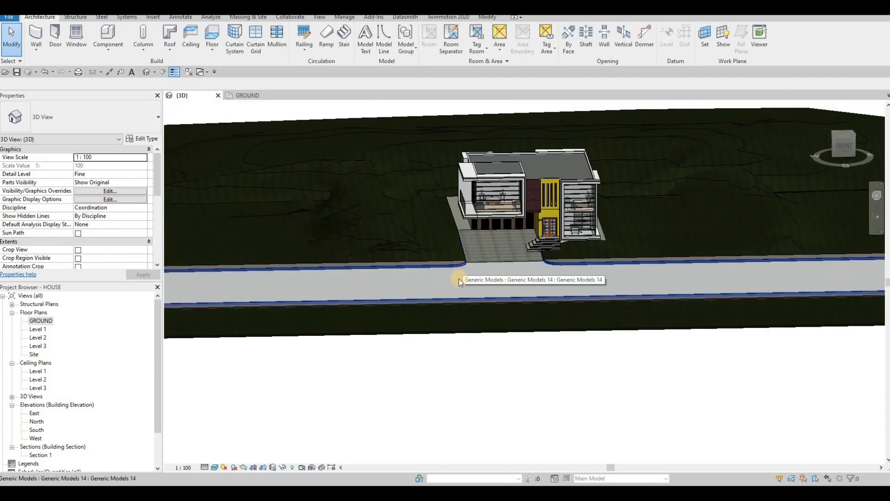
{"action": "middle_click_drag", "start_coordinate": [465, 268], "coordinate": [459, 279]}
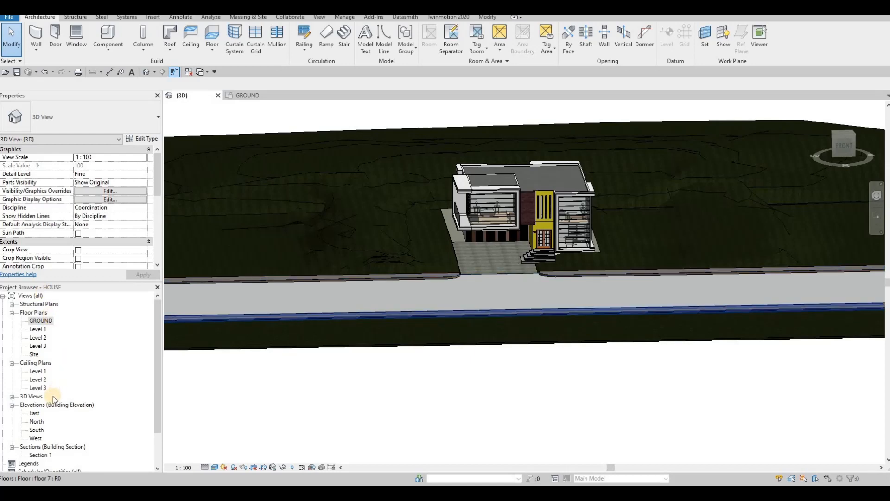
In the GROUND floor plan, place a perspective camera on the road in front of the driveway, aimed at the house.
{"action": "scroll", "coordinate": [51, 364], "scroll_direction": "down", "scroll_amount": 1}
{"action": "scroll", "coordinate": [49, 361], "scroll_direction": "down", "scroll_amount": 2}
{"action": "scroll", "coordinate": [42, 333], "scroll_direction": "up", "scroll_amount": 3}
{"action": "double_click", "coordinate": [39, 321]}
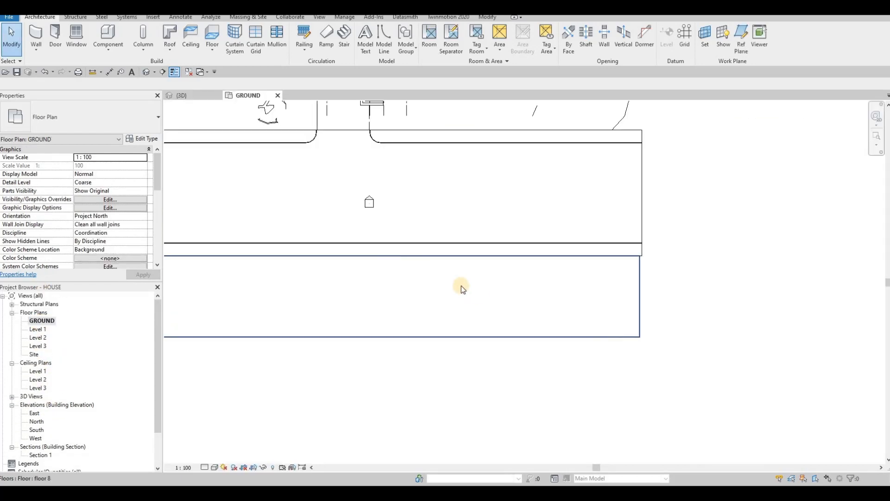
{"action": "middle_click_drag", "start_coordinate": [194, 110], "coordinate": [268, 136]}
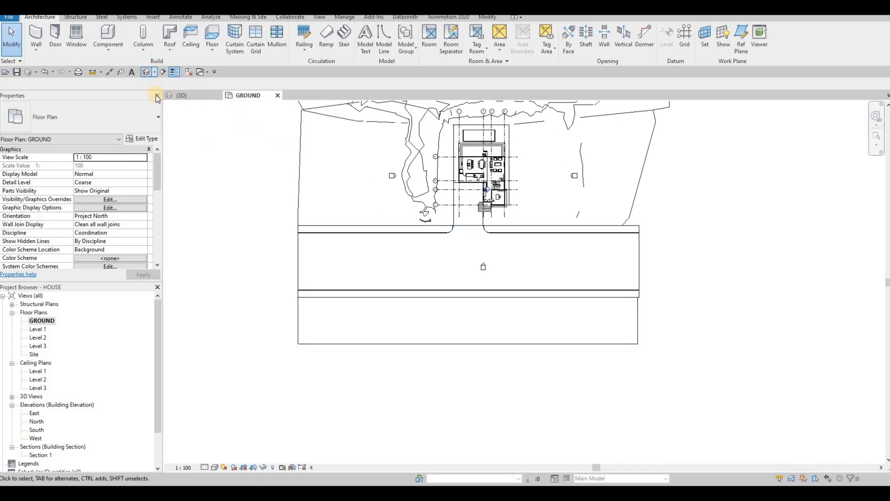
{"action": "left_click", "coordinate": [154, 72]}
{"action": "left_click", "coordinate": [163, 92]}
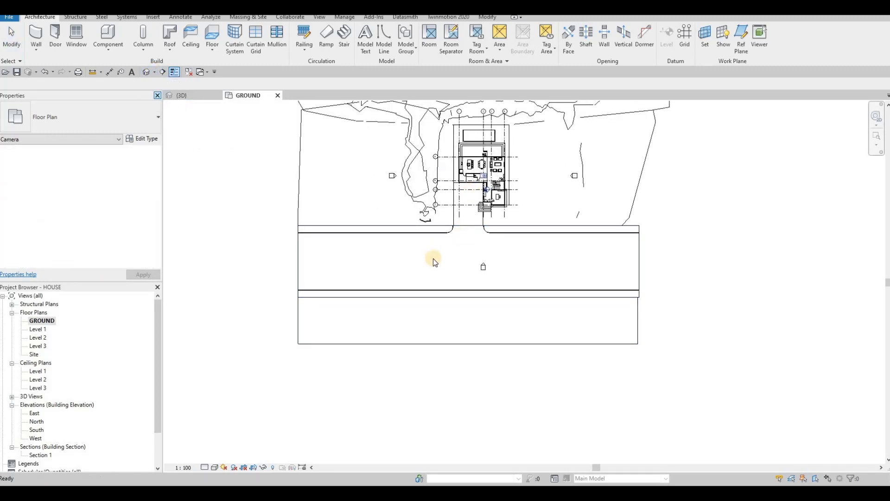
{"action": "left_click", "coordinate": [433, 258]}
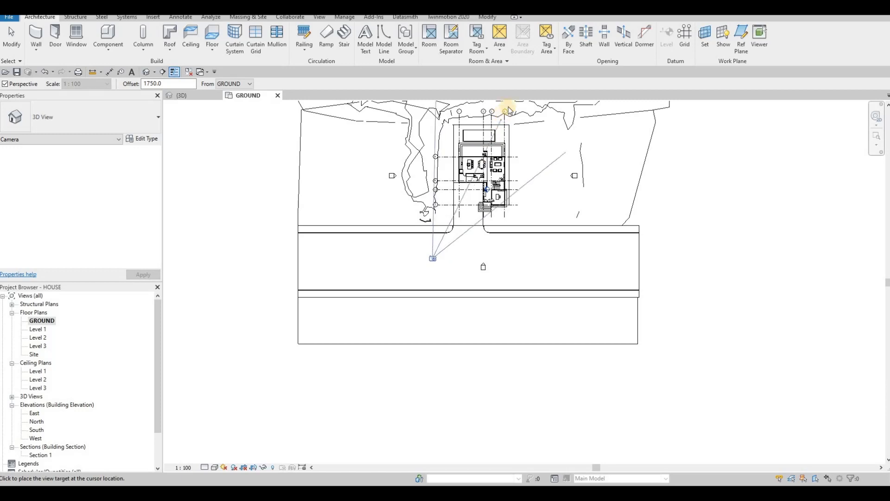
{"action": "middle_click_drag", "start_coordinate": [498, 117], "coordinate": [464, 215]}
{"action": "left_click", "coordinate": [481, 178]}
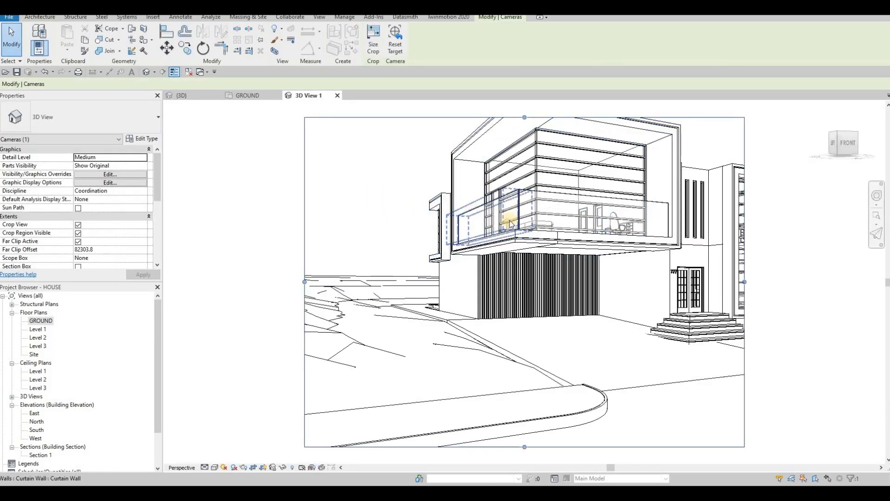
Enlarge the camera view's crop region upward and to the right so the whole roof has space around it.
{"action": "scroll", "coordinate": [510, 224], "scroll_direction": "down", "scroll_amount": 5}
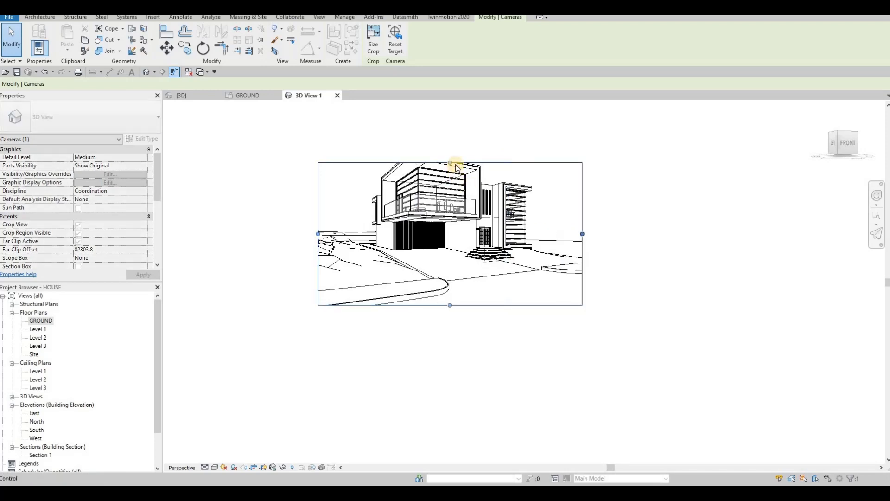
{"action": "left_click_drag", "start_coordinate": [457, 167], "coordinate": [459, 129]}
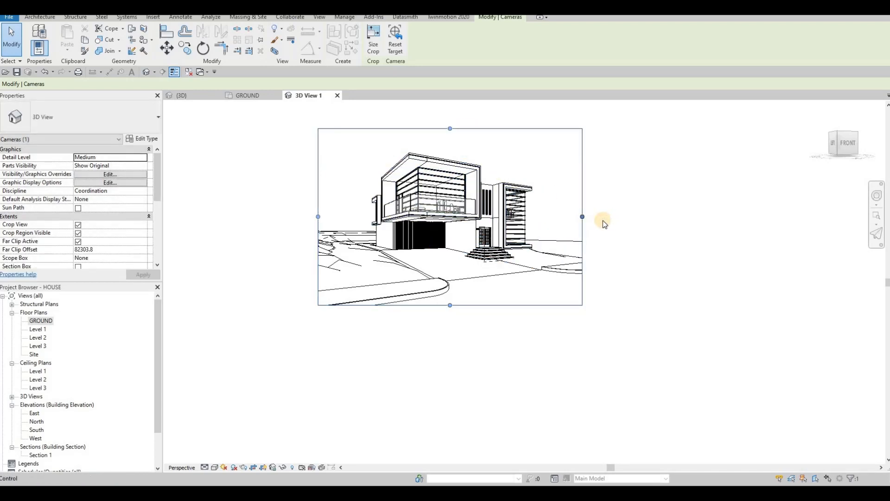
{"action": "left_click_drag", "start_coordinate": [583, 217], "coordinate": [616, 218]}
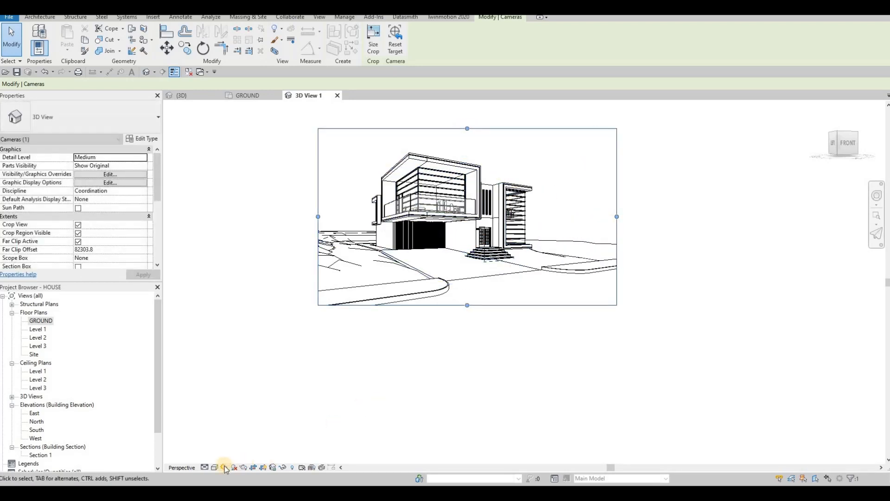
Set the camera view's detail level to Fine and its visual style to Realistic.
{"action": "left_click", "coordinate": [206, 467]}
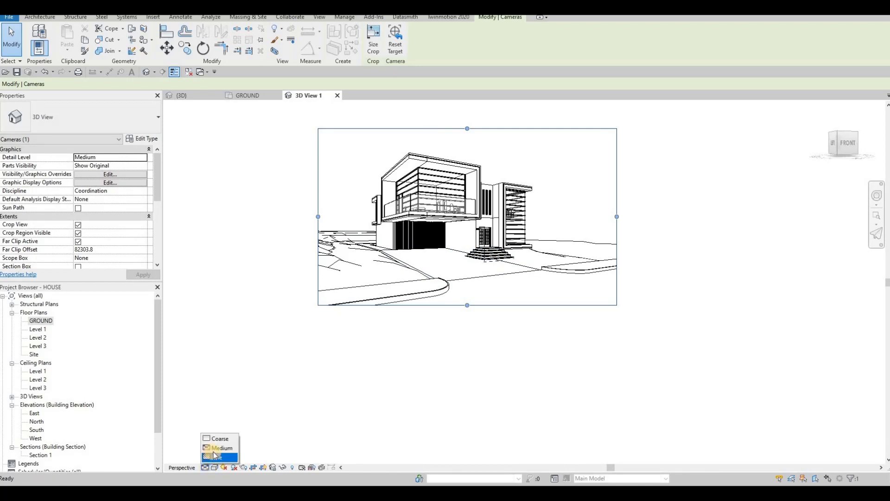
{"action": "left_click", "coordinate": [217, 457]}
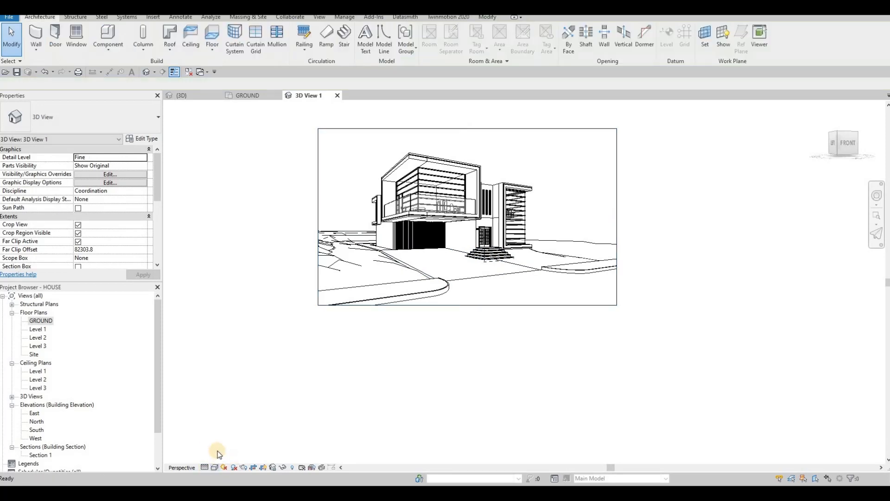
{"action": "left_click", "coordinate": [215, 468]}
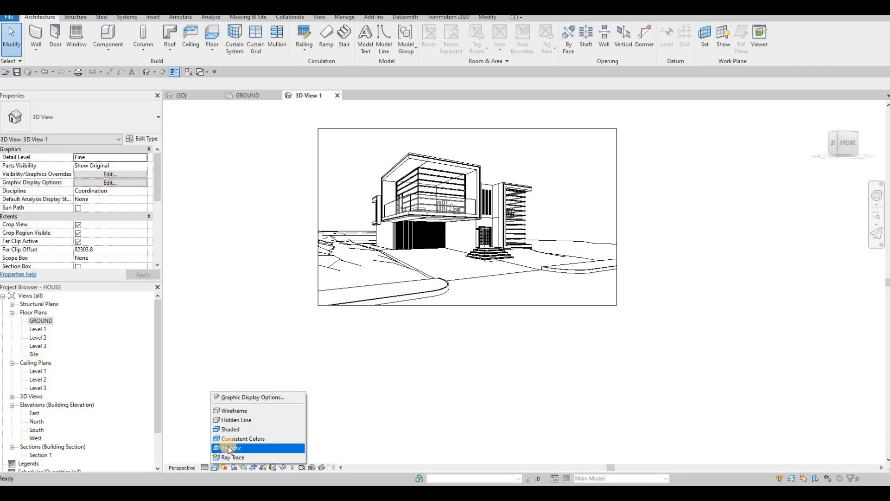
{"action": "left_click", "coordinate": [227, 448]}
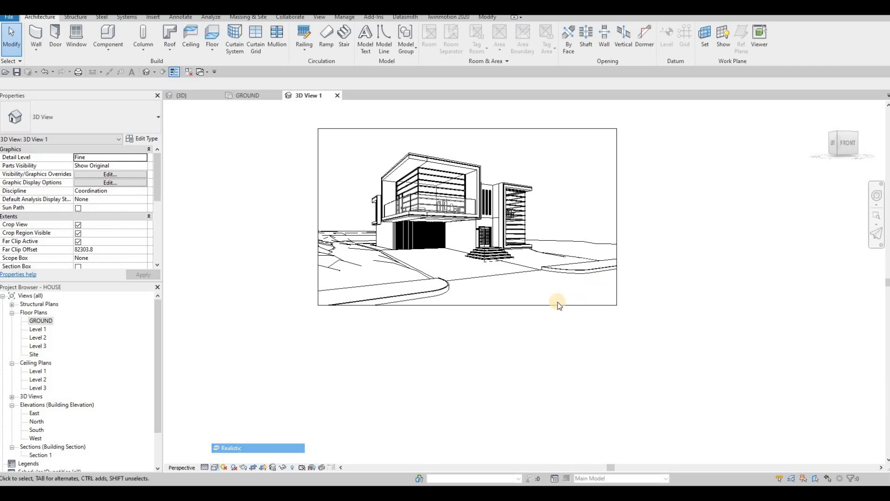
Extend the camera view's crop region downward over the road and slightly farther to the right.
{"action": "left_click", "coordinate": [470, 309]}
{"action": "left_click_drag", "start_coordinate": [614, 245], "coordinate": [620, 229]}
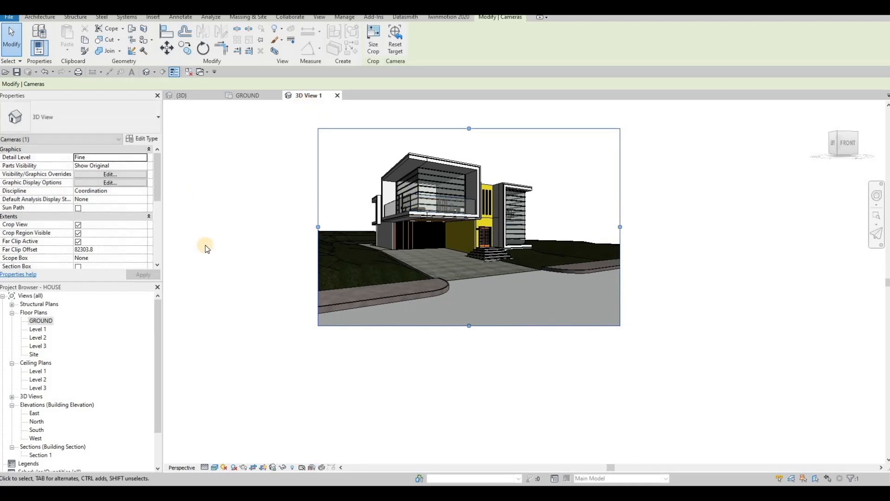
Set the project's starting view to the camera view 3D View 1.
{"action": "left_click", "coordinate": [12, 397]}
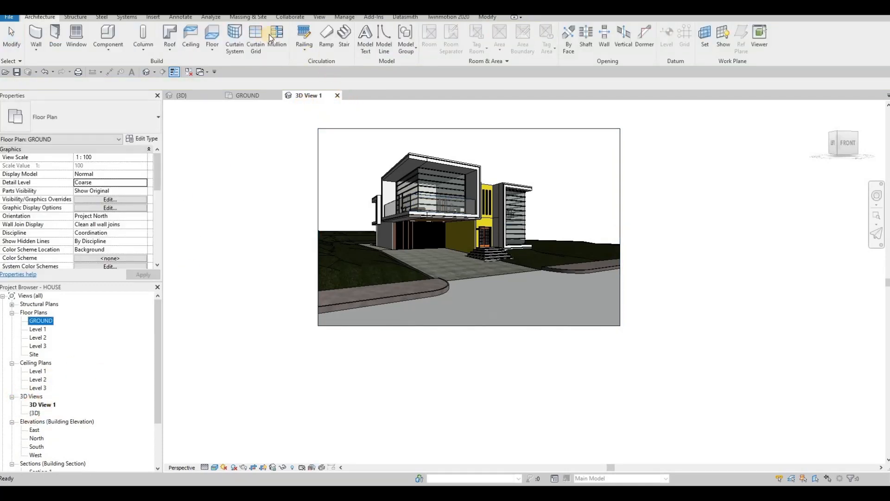
{"action": "left_click", "coordinate": [345, 19]}
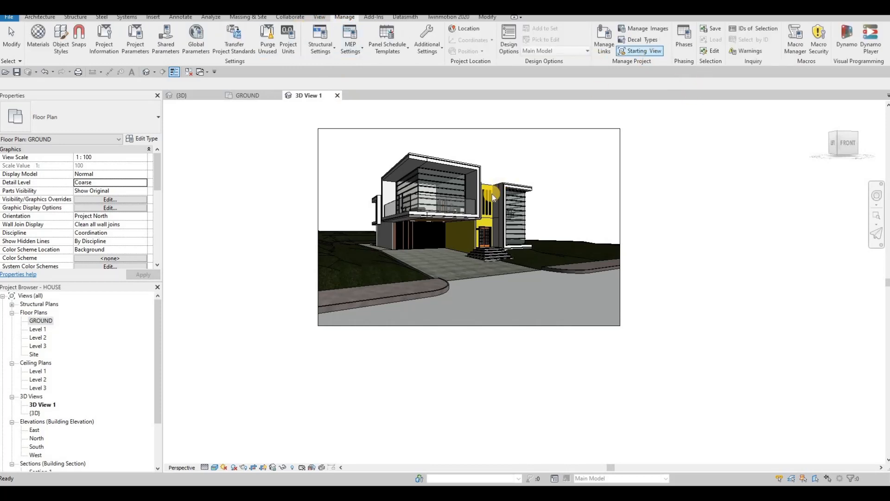
{"action": "left_click", "coordinate": [652, 52]}
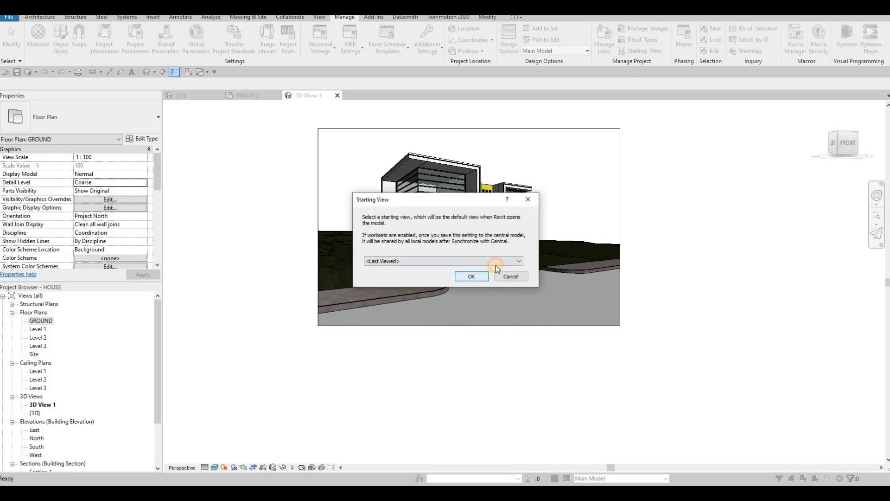
{"action": "left_click", "coordinate": [494, 263]}
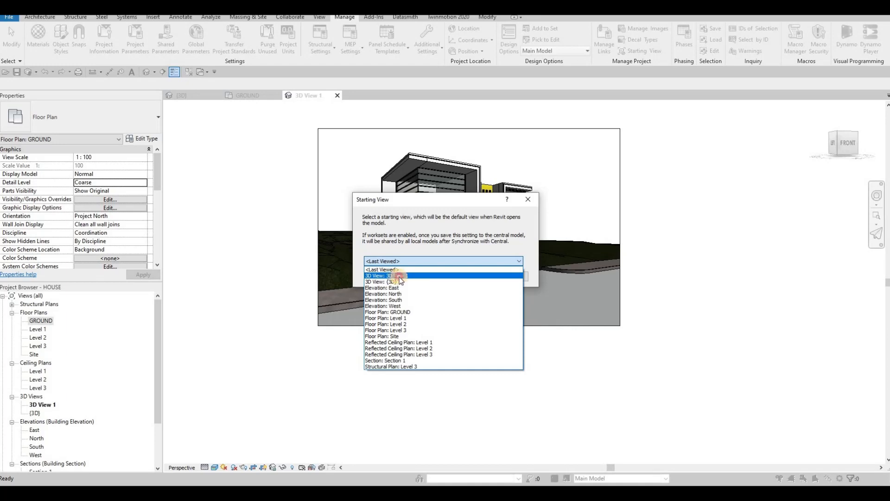
{"action": "left_click", "coordinate": [463, 275]}
{"action": "key", "text": "Return"}
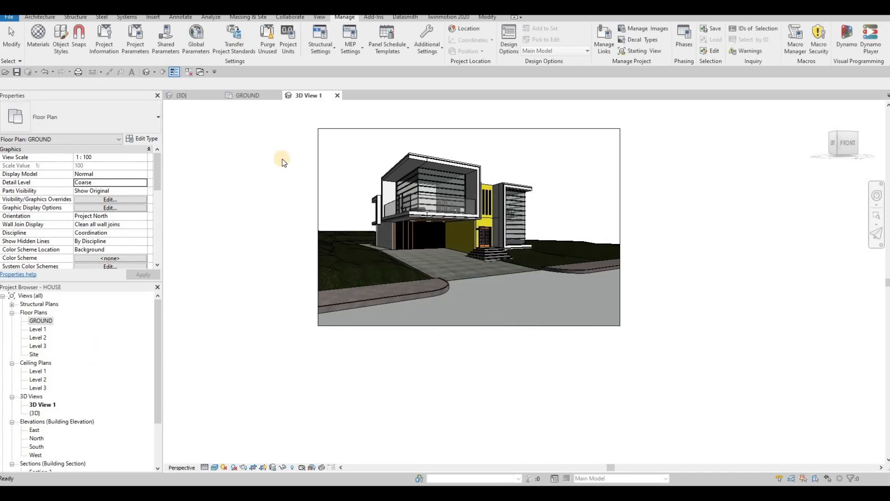
Render the camera view at Draft quality and screen resolution.
{"action": "left_click", "coordinate": [156, 18]}
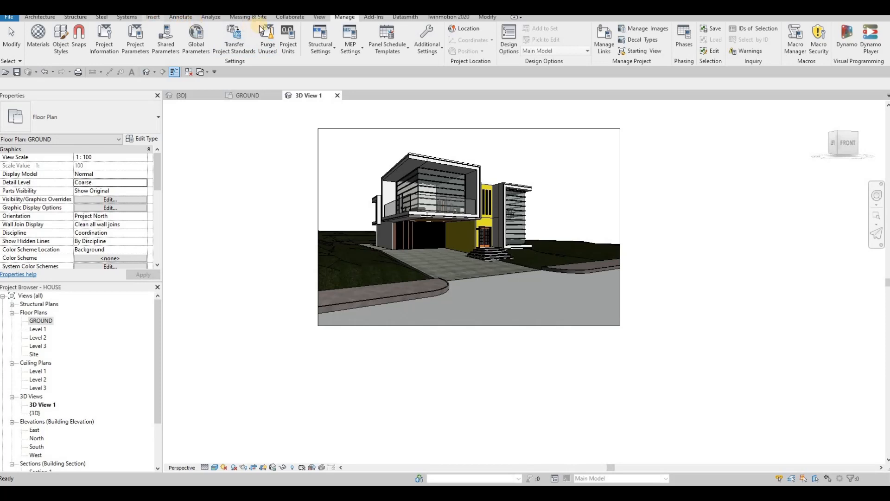
{"action": "left_click", "coordinate": [319, 17]}
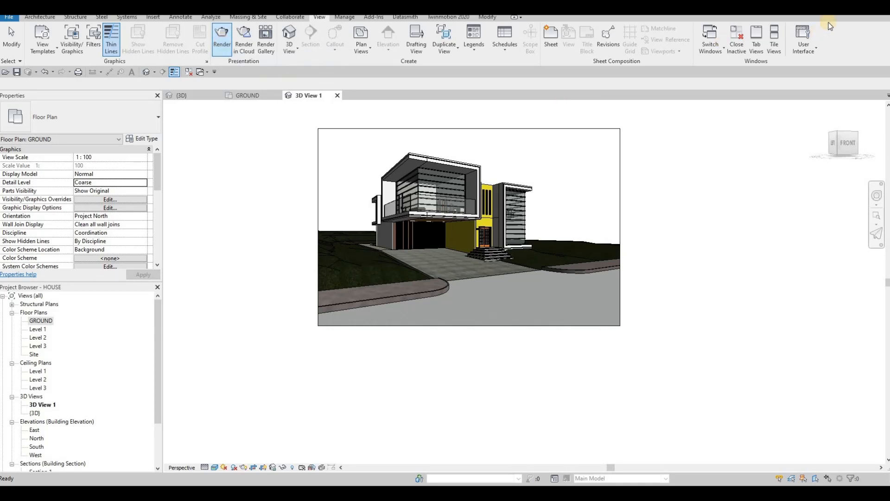
{"action": "left_click_drag", "start_coordinate": [888, 69], "coordinate": [693, 120]}
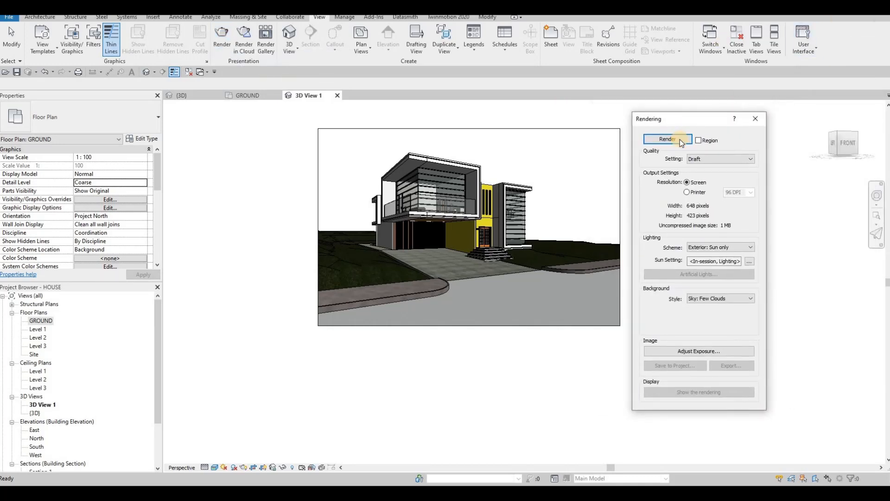
{"action": "left_click", "coordinate": [701, 160]}
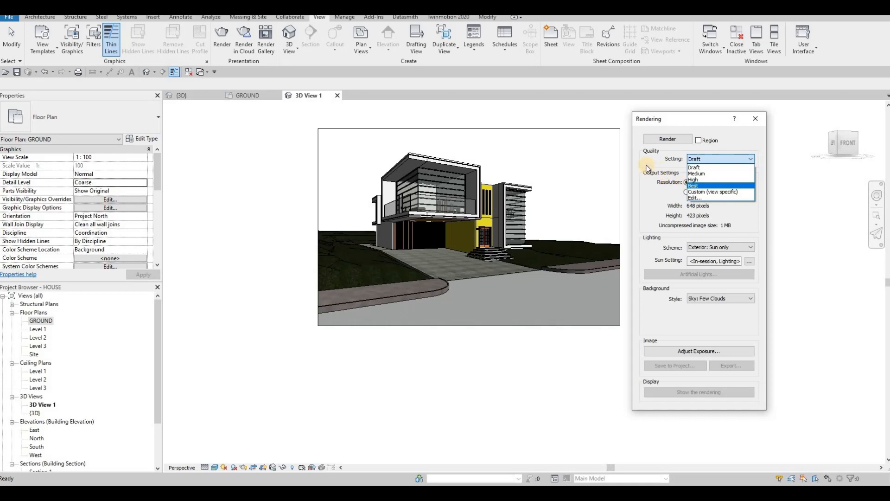
{"action": "left_click", "coordinate": [664, 186]}
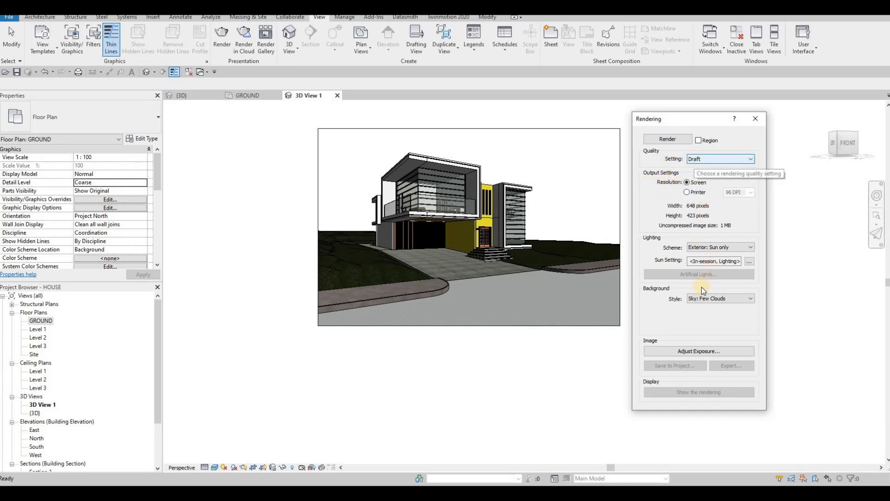
{"action": "left_click", "coordinate": [668, 140]}
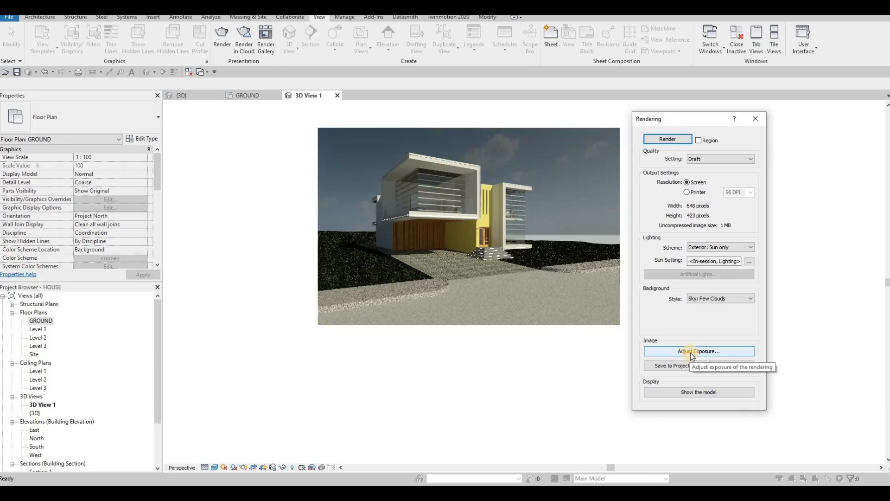
Adjust the rendering's exposure: exposure value 14.51, highlights 0.45, shadows 0.30, saturation 1.15 and white point 6249.4.
{"action": "left_click", "coordinate": [691, 353]}
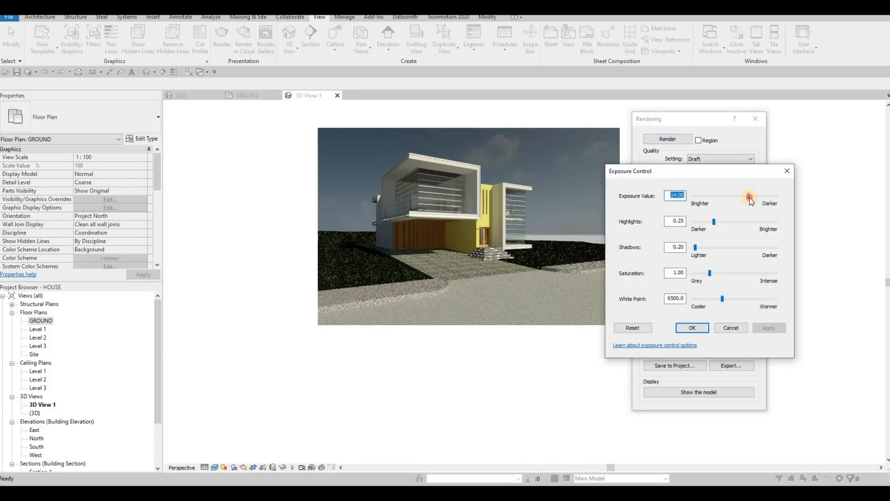
{"action": "left_click_drag", "start_coordinate": [740, 209], "coordinate": [741, 209]}
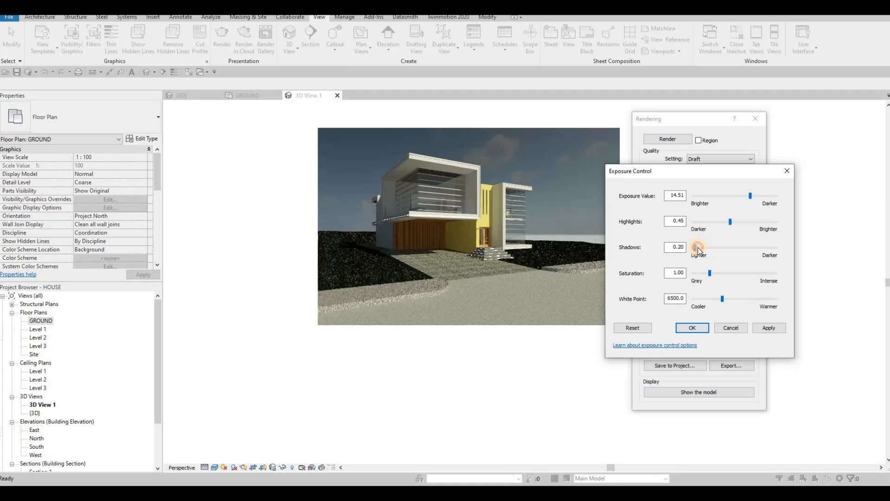
{"action": "left_click", "coordinate": [711, 275]}
{"action": "left_click", "coordinate": [727, 308]}
{"action": "left_click", "coordinate": [768, 327]}
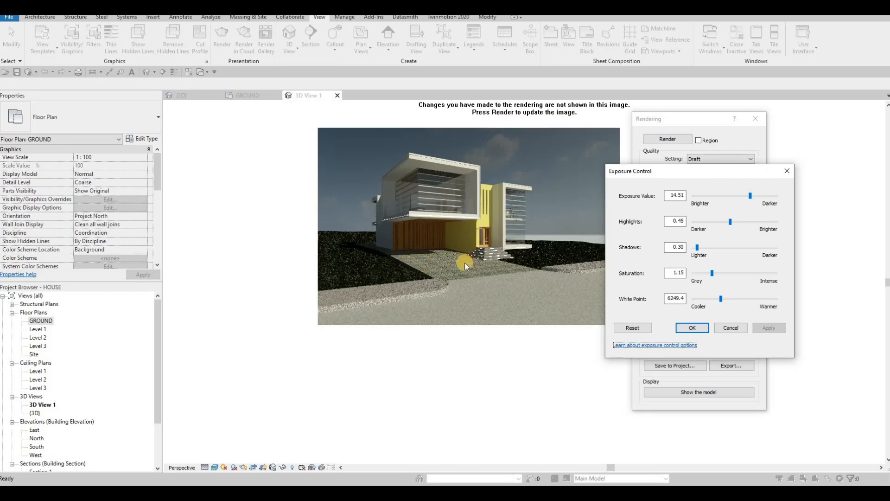
{"action": "left_click", "coordinate": [698, 326]}
Save the rendered image to the project as 3D View 1_1, list it under Renderings and close the rendering settings.
{"action": "left_click", "coordinate": [668, 366]}
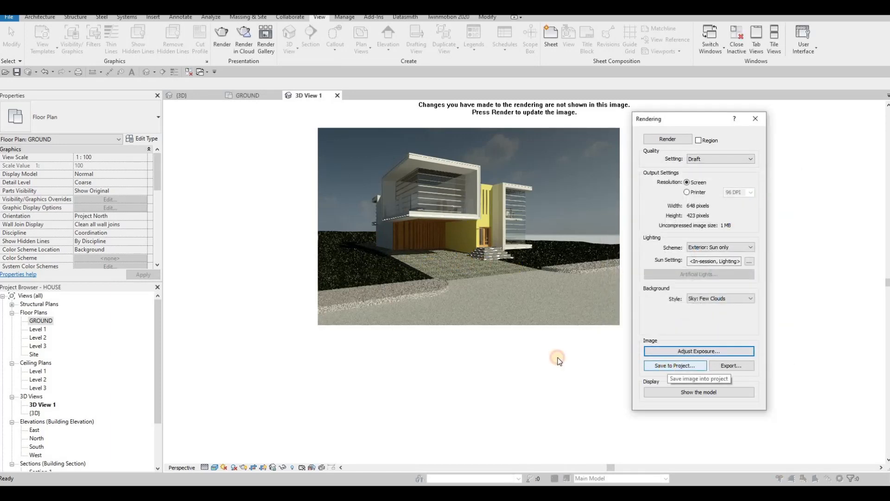
{"action": "left_click", "coordinate": [452, 260]}
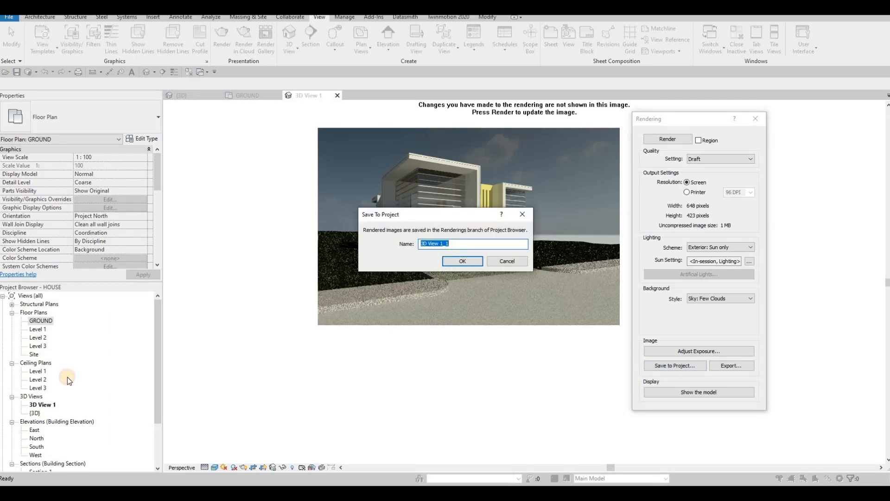
{"action": "scroll", "coordinate": [13, 433], "scroll_direction": "down", "scroll_amount": 3}
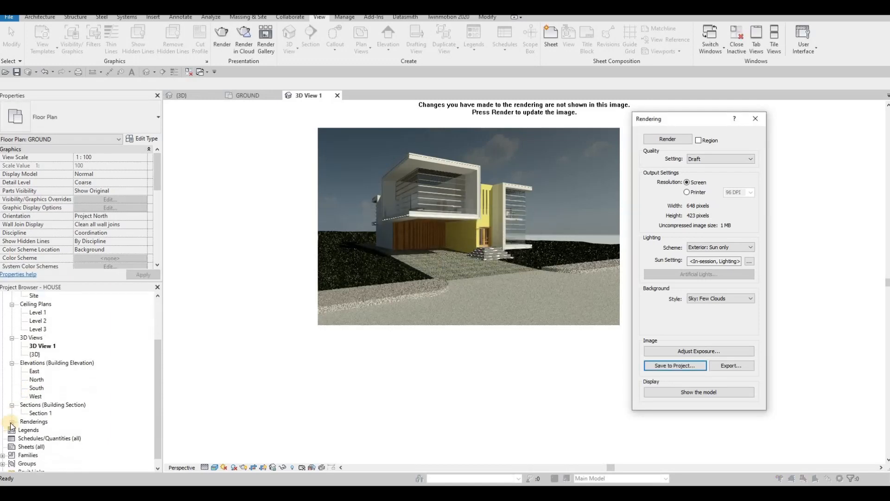
{"action": "left_click", "coordinate": [12, 422]}
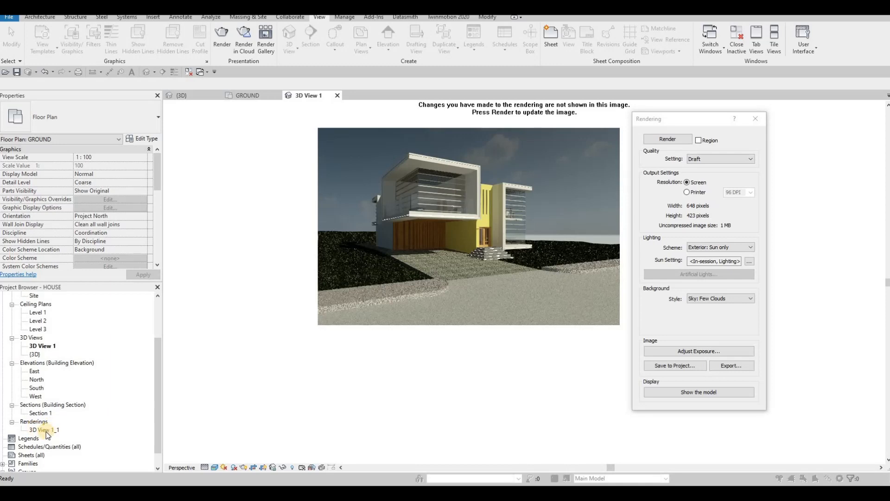
{"action": "right_click", "coordinate": [825, 190]}
{"action": "left_click", "coordinate": [760, 121]}
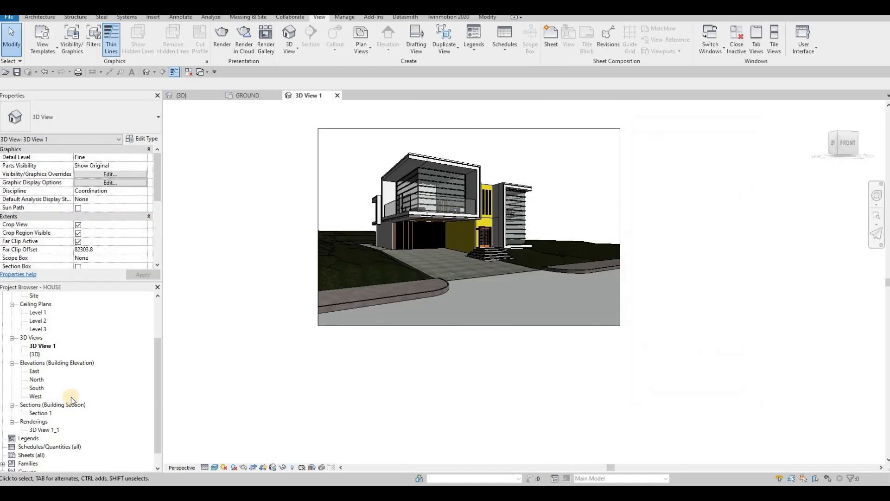
Start a new drawing sheet under the project's sheets.
{"action": "scroll", "coordinate": [30, 446], "scroll_direction": "down", "scroll_amount": 1}
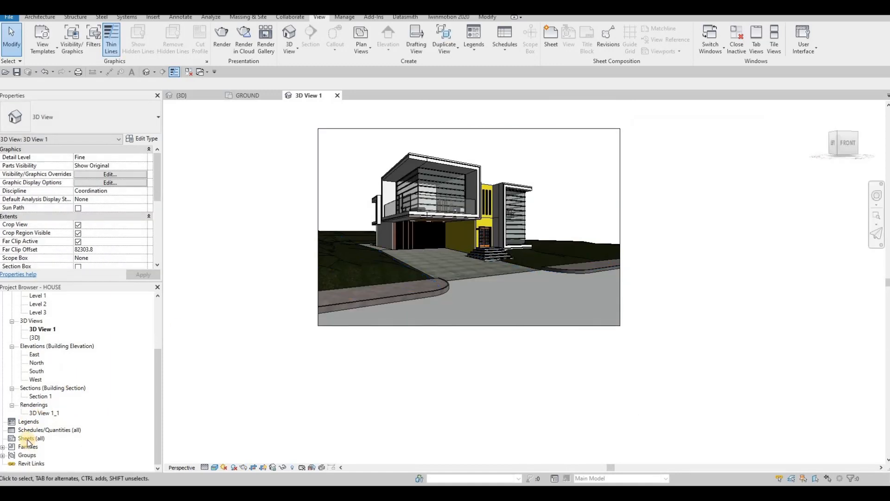
{"action": "left_click", "coordinate": [28, 439]}
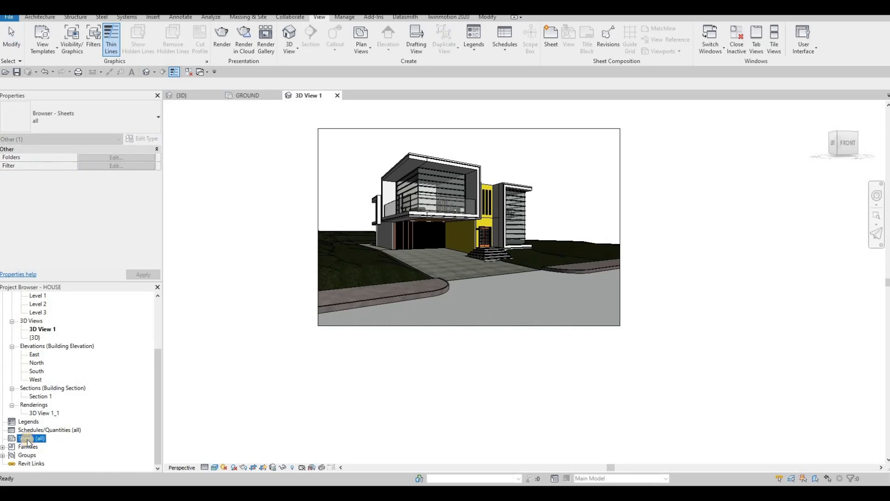
{"action": "right_click", "coordinate": [29, 439]}
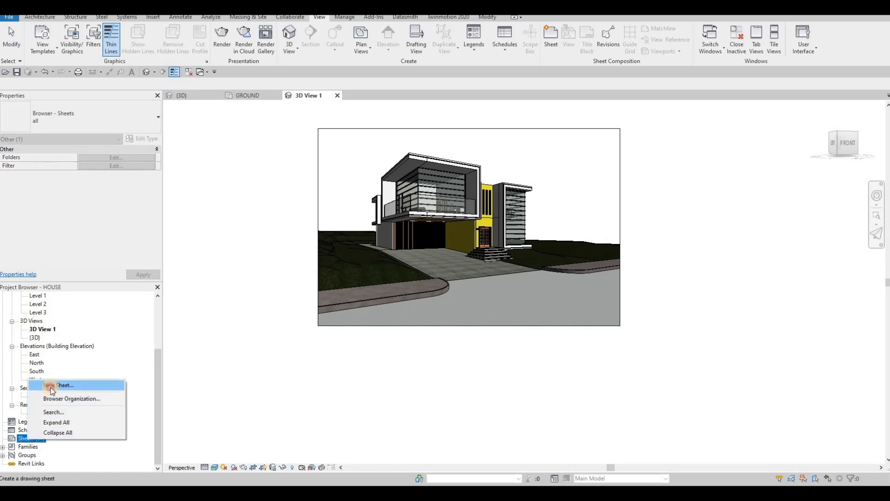
{"action": "left_click", "coordinate": [51, 387]}
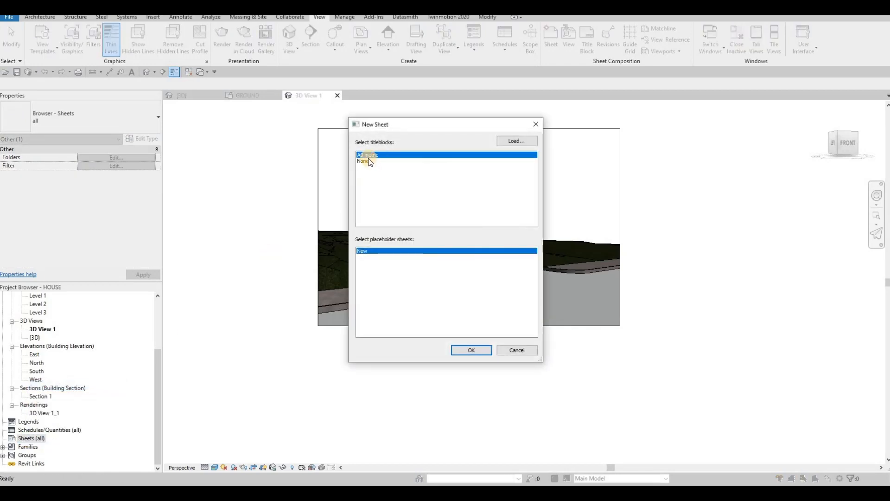
{"action": "left_click", "coordinate": [505, 143]}
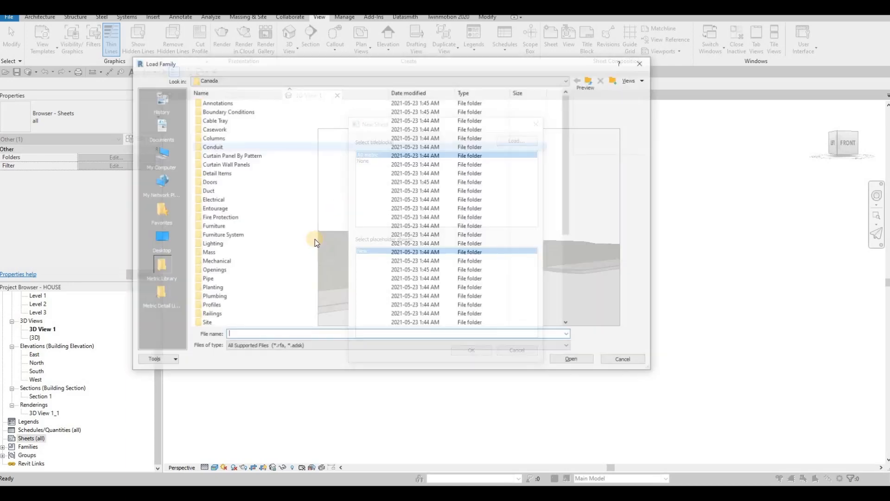
{"action": "scroll", "coordinate": [249, 291], "scroll_direction": "down", "scroll_amount": 3}
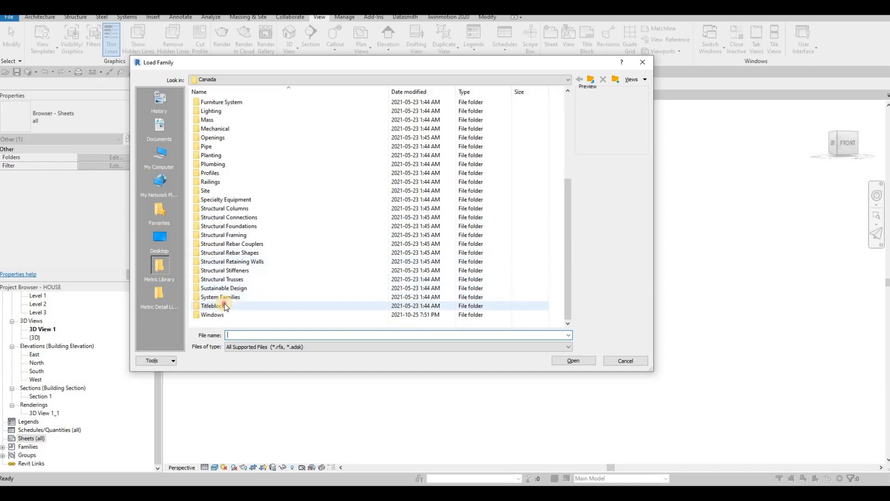
{"action": "double_click", "coordinate": [226, 304]}
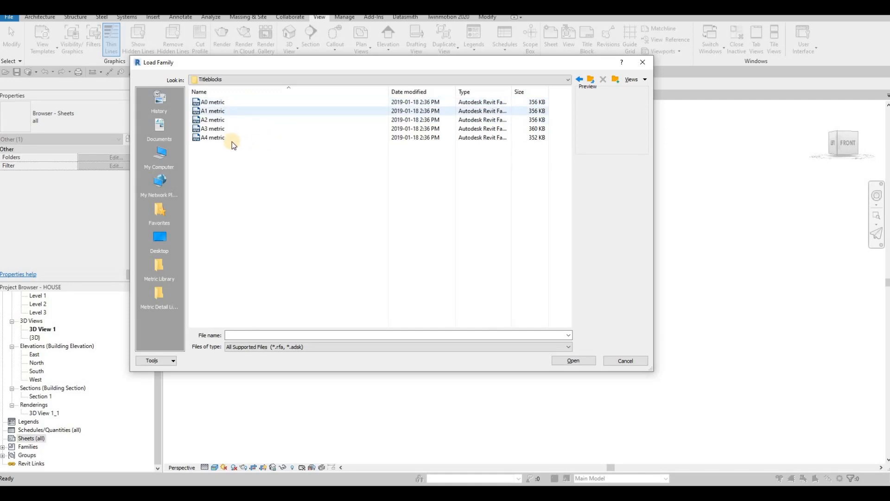
{"action": "left_click", "coordinate": [643, 69]}
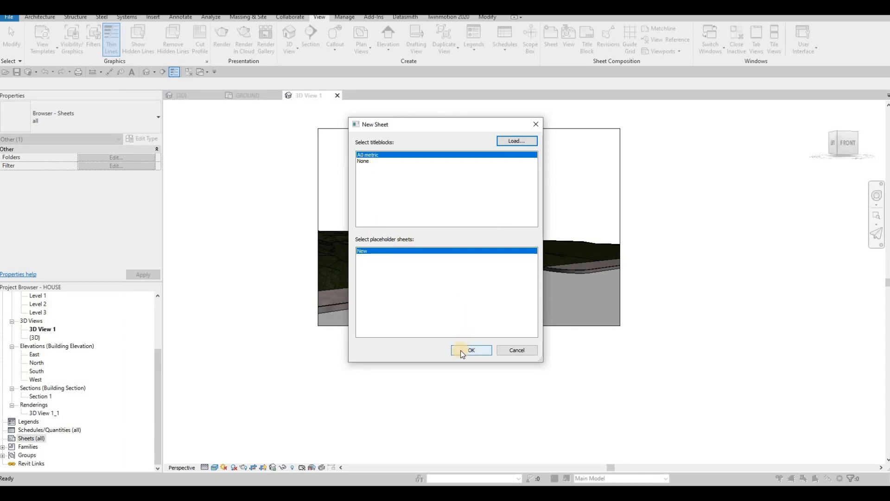
Create the first sheet with the A0 metric titleblock and expand the project's list of sheets.
{"action": "left_click", "coordinate": [446, 353]}
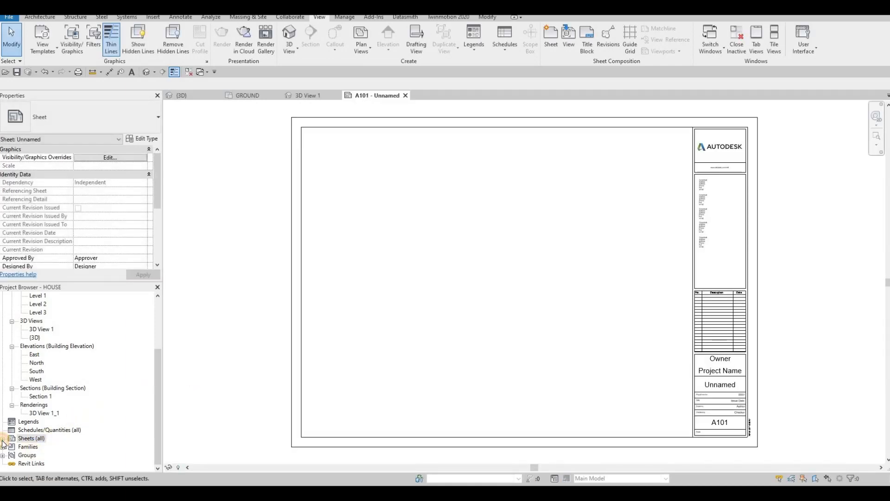
{"action": "left_click", "coordinate": [2, 439]}
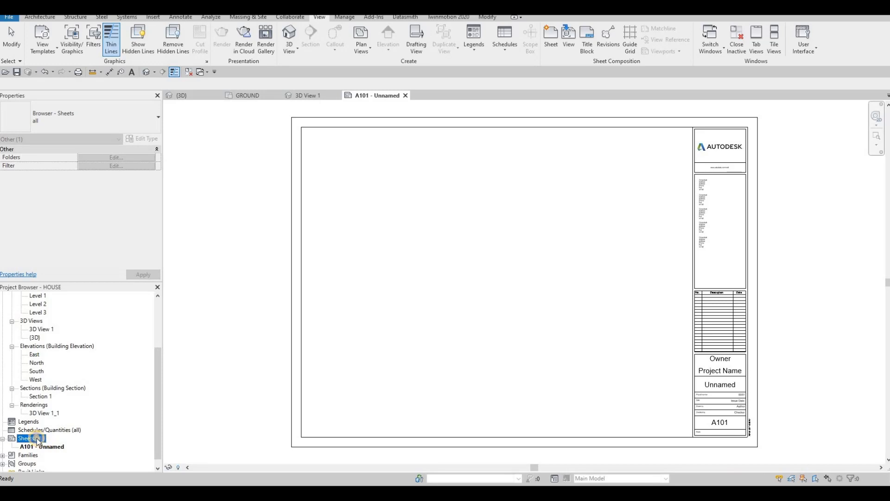
Add the second and third drawing sheets to the project, both with the A0 metric titleblock.
{"action": "right_click", "coordinate": [38, 440]}
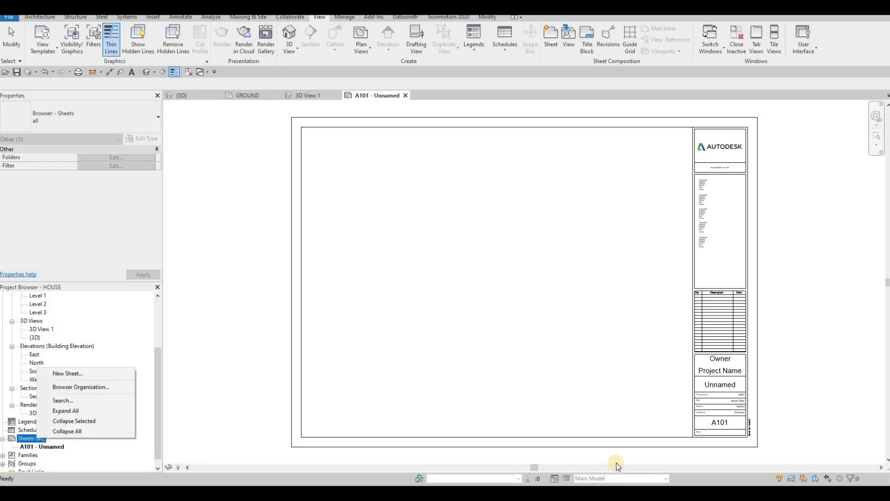
{"action": "left_click", "coordinate": [69, 373]}
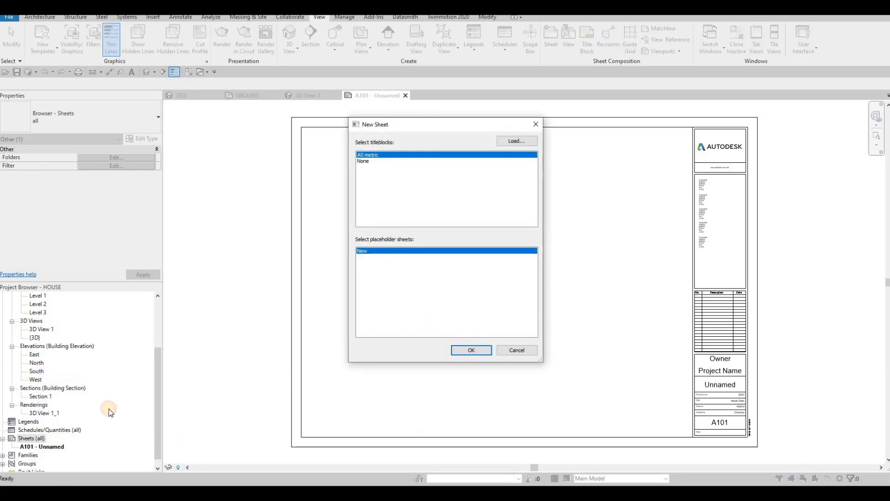
{"action": "right_click", "coordinate": [29, 444]}
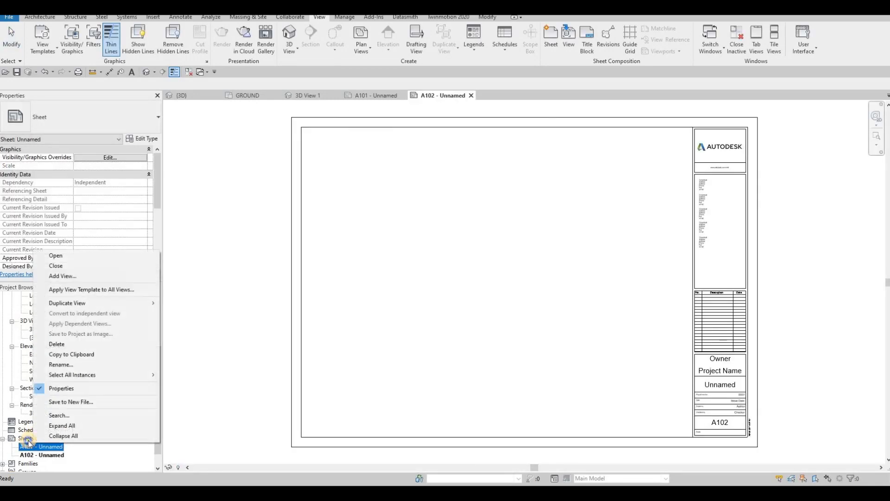
{"action": "right_click", "coordinate": [25, 438]}
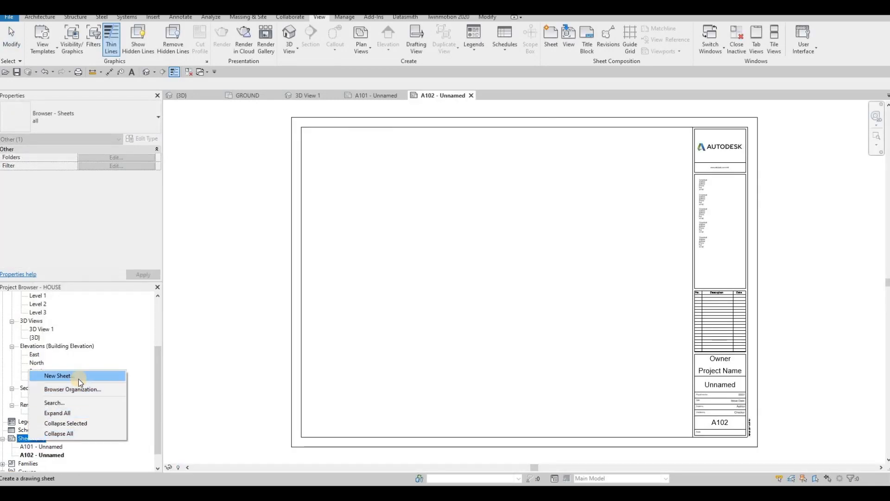
{"action": "left_click", "coordinate": [78, 380]}
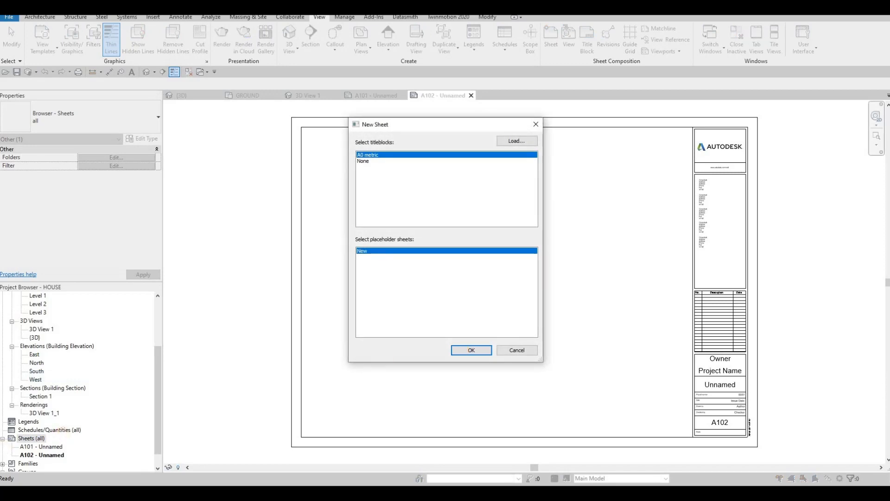
{"action": "left_click", "coordinate": [471, 350]}
Add the fourth and fifth sheets with the same A0 metric titleblock.
{"action": "right_click", "coordinate": [25, 439]}
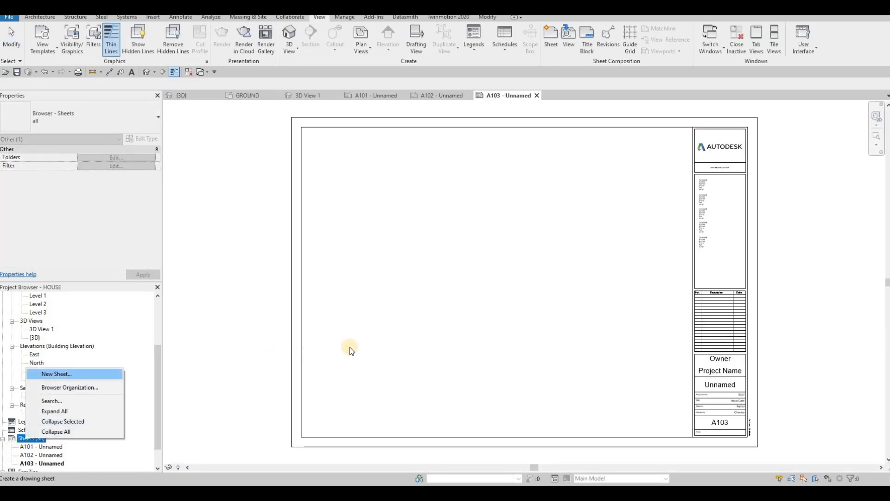
{"action": "left_click", "coordinate": [471, 348]}
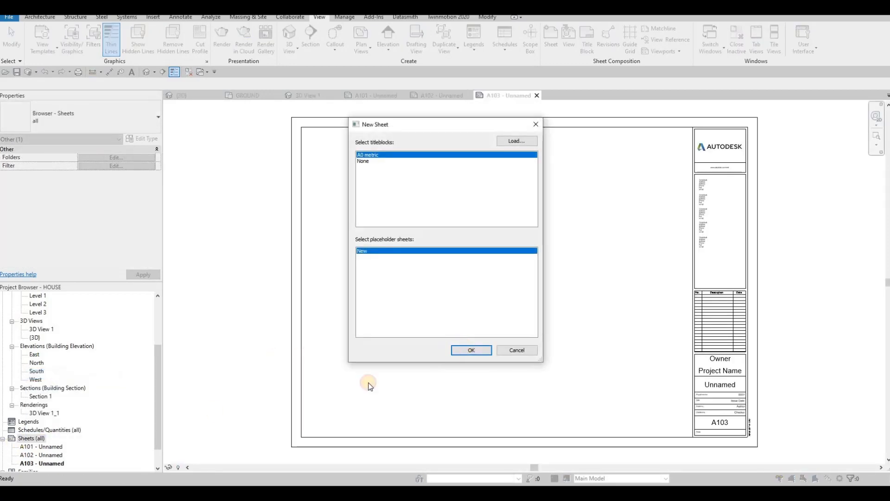
{"action": "right_click", "coordinate": [37, 438]}
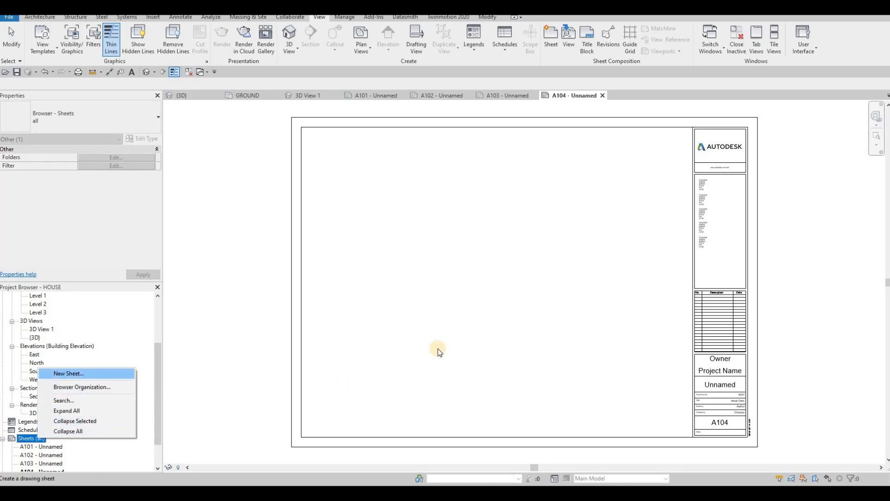
{"action": "left_click", "coordinate": [459, 350]}
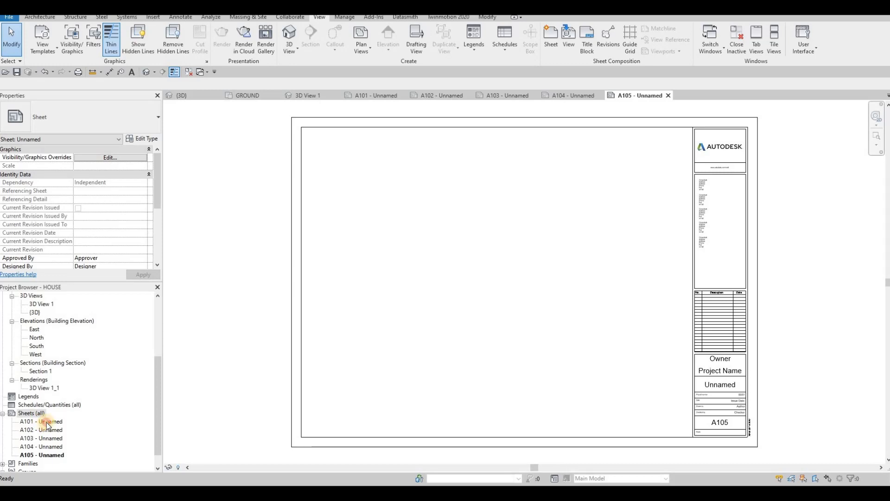
Open sheet A101 and set the owner in its title block to ACD.
{"action": "left_click", "coordinate": [45, 423]}
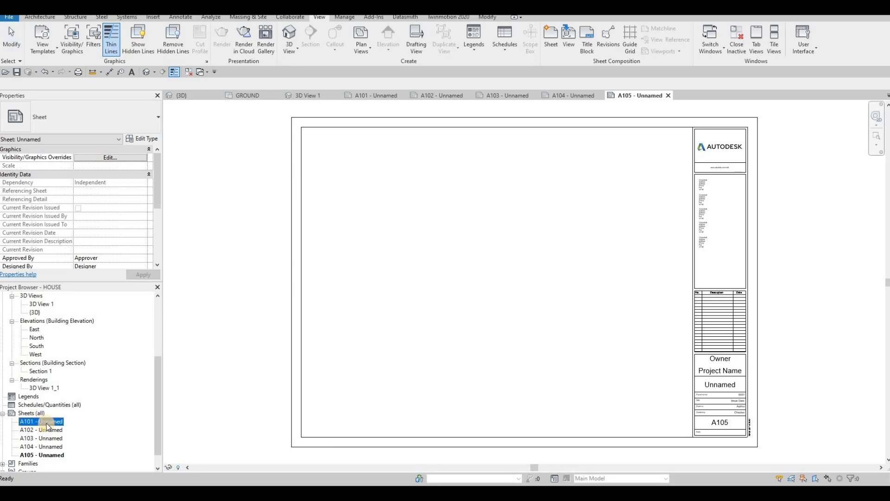
{"action": "double_click", "coordinate": [46, 425]}
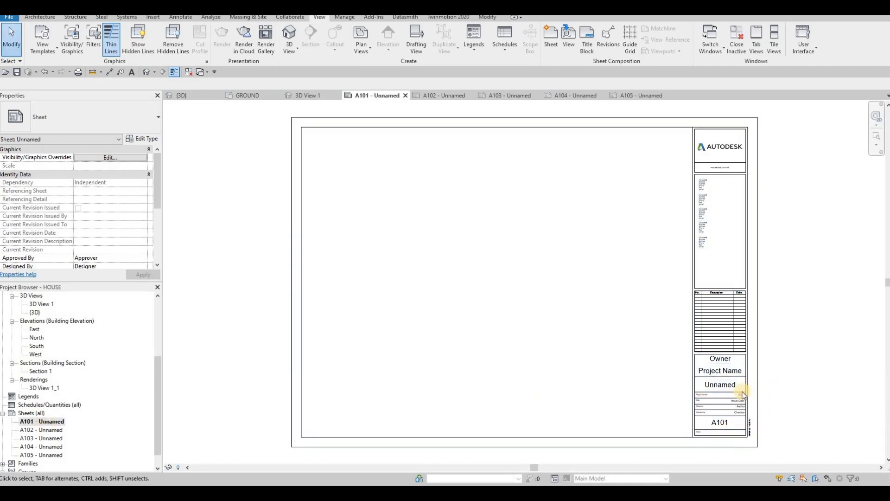
{"action": "scroll", "coordinate": [722, 345], "scroll_direction": "up", "scroll_amount": 2}
{"action": "left_click", "coordinate": [717, 338]}
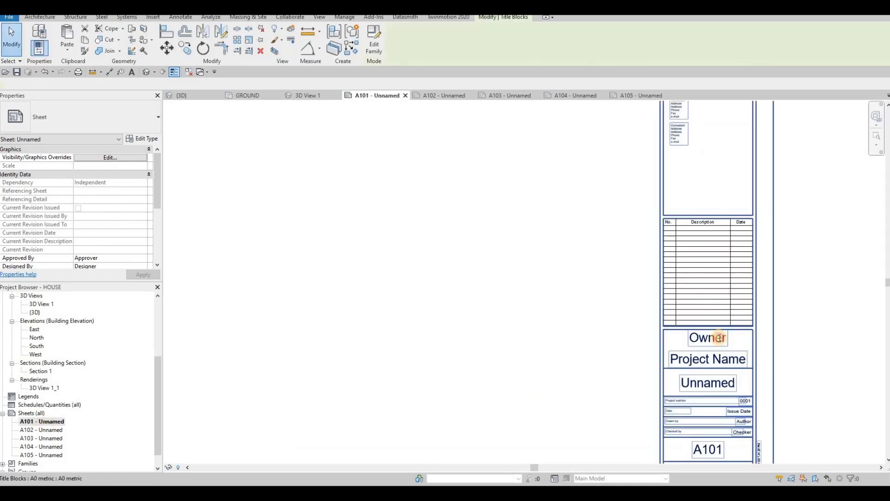
{"action": "left_click", "coordinate": [717, 337]}
{"action": "type", "text": "ac"}
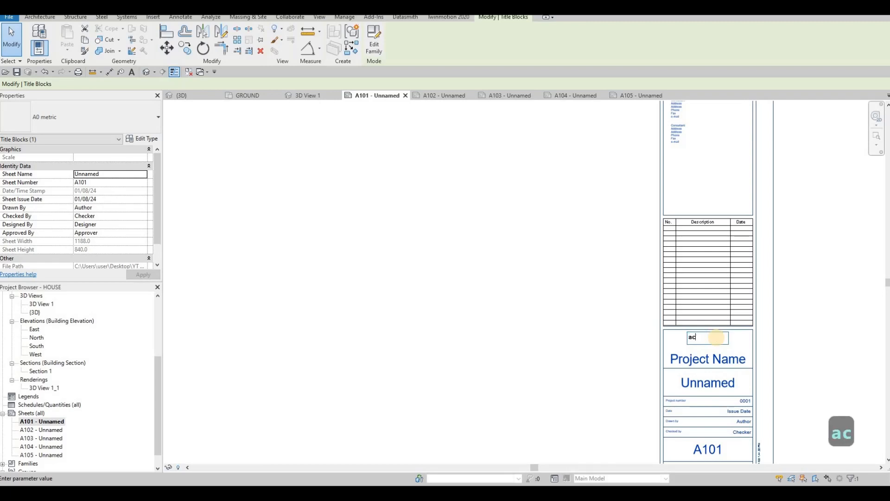
{"action": "key", "text": "BackSpace"}
{"action": "key", "text": "BackSpace"}
{"action": "key", "text": "BackSpace"}
{"action": "key", "text": "Caps_Lock"}
{"action": "type", "text": "ACD"}
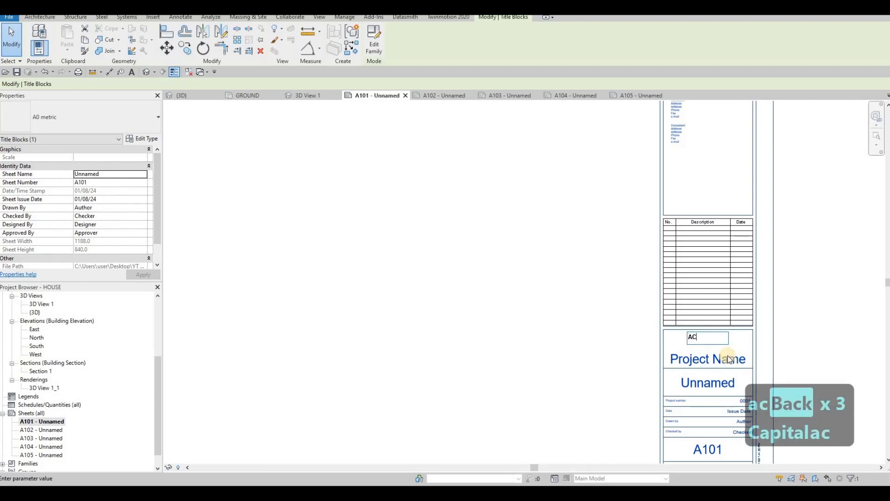
Set the project name in the title block to HOUSE.
{"action": "left_click", "coordinate": [708, 359]}
{"action": "left_click", "coordinate": [709, 359]}
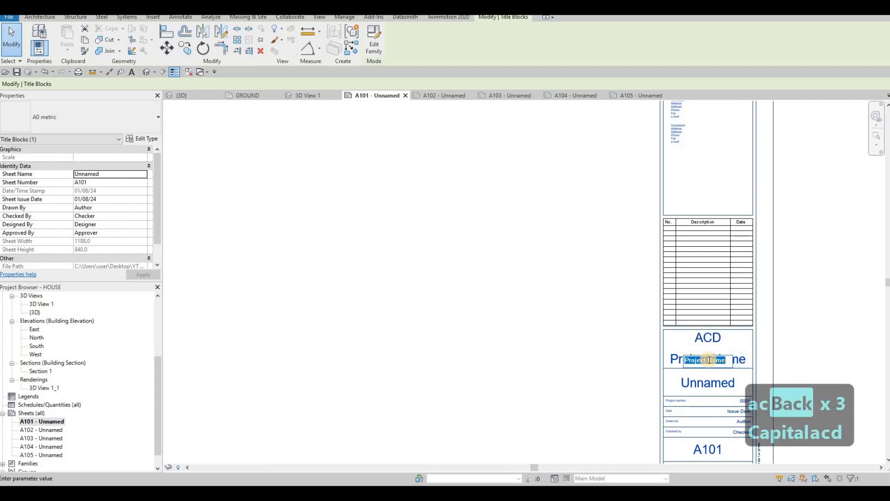
{"action": "type", "text": "HOUSE"}
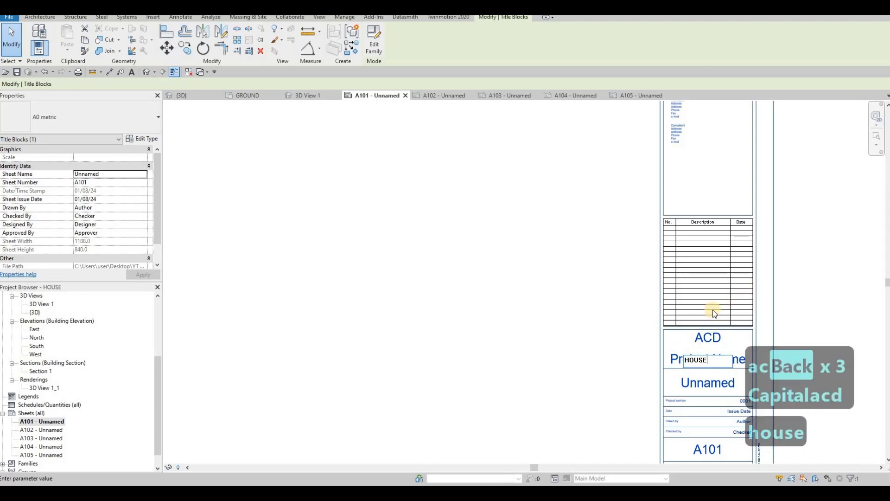
{"action": "left_click", "coordinate": [655, 334]}
Name sheet A101 COVER SHEET in its title block.
{"action": "middle_click_drag", "start_coordinate": [698, 392], "coordinate": [651, 325]}
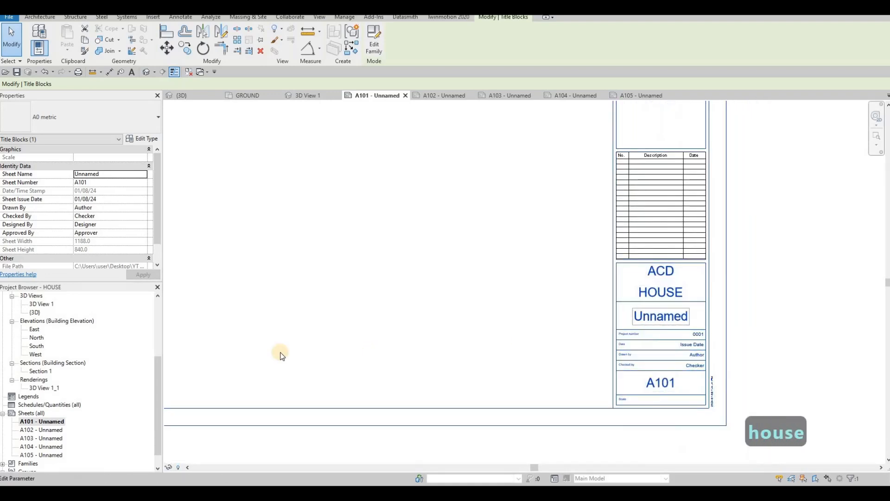
{"action": "left_click", "coordinate": [648, 318]}
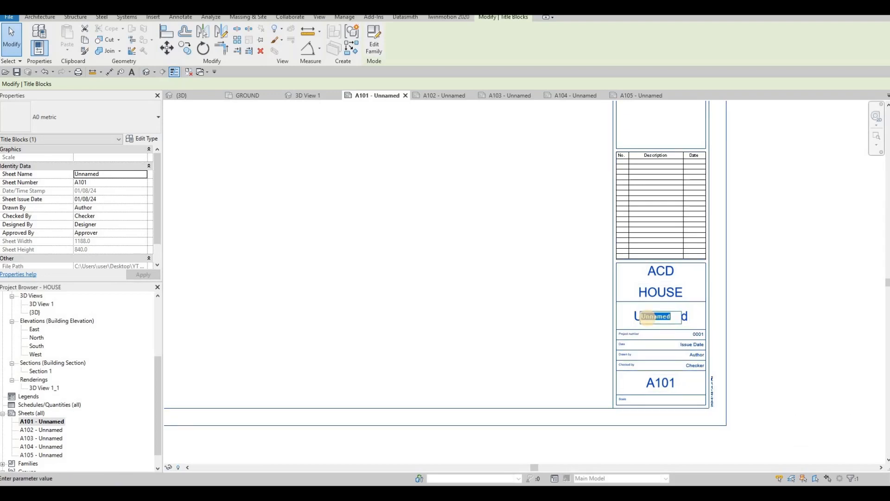
{"action": "type", "text": "COVER"}
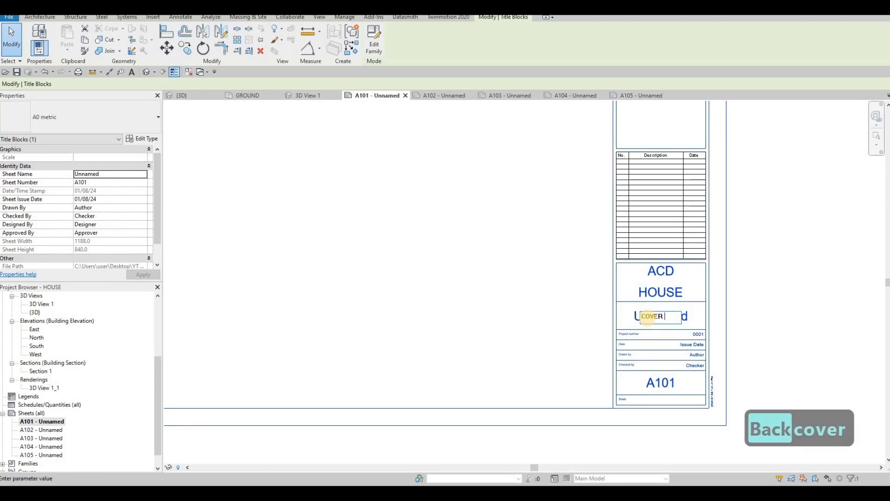
{"action": "type", "text": " SHHET"}
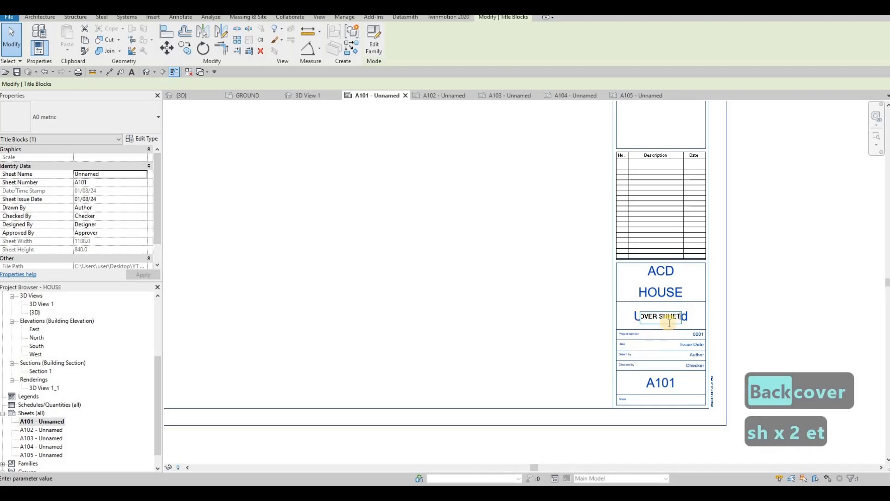
{"action": "key", "text": "BackSpace"}
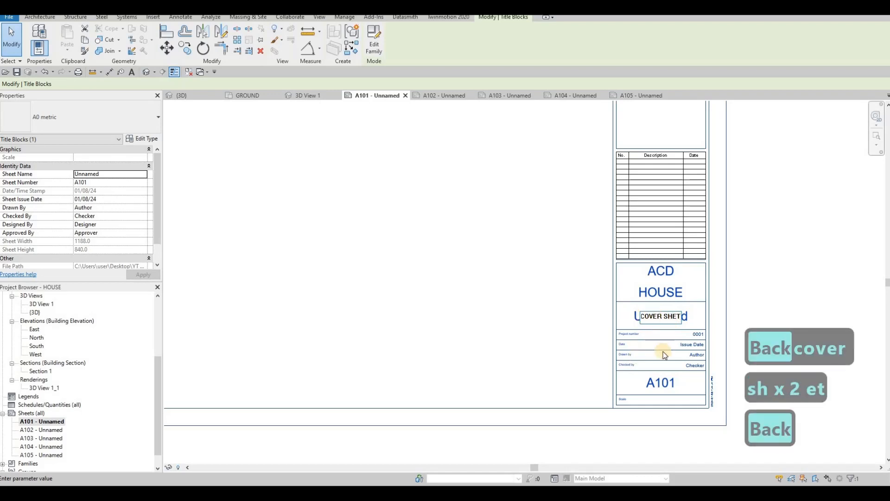
{"action": "type", "text": "e"}
{"action": "left_click", "coordinate": [692, 365]}
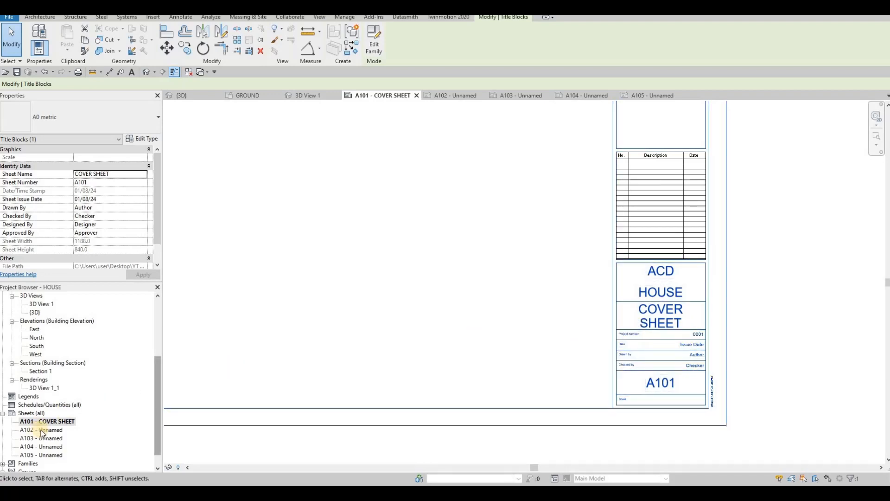
{"action": "right_click", "coordinate": [631, 329]}
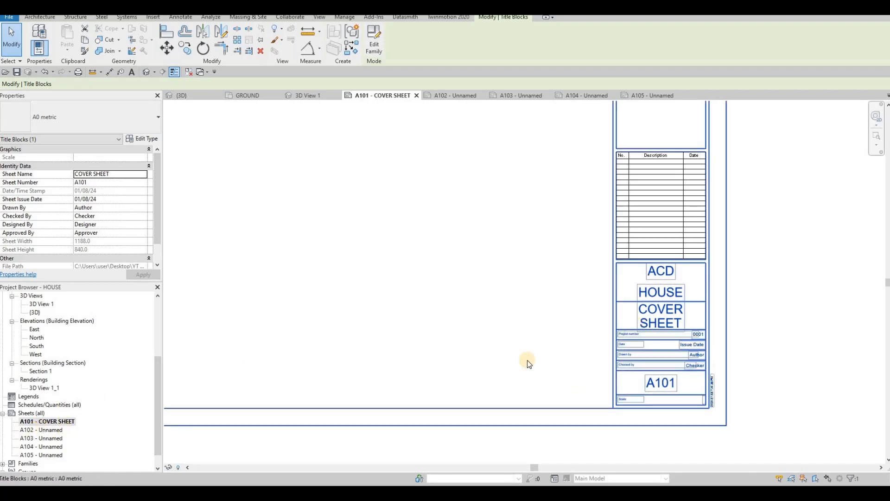
{"action": "left_click", "coordinate": [285, 394]}
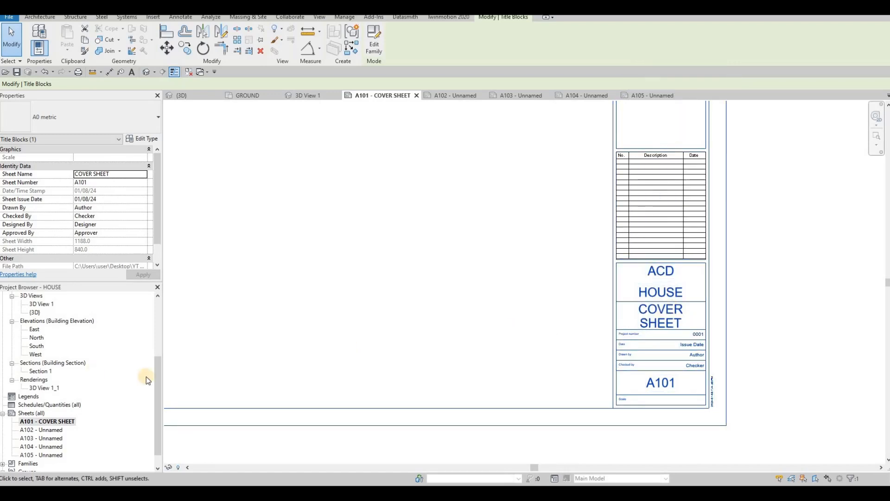
Rename sheet A102 as FIRST FLOOR, keeping its sheet number.
{"action": "left_click", "coordinate": [43, 430]}
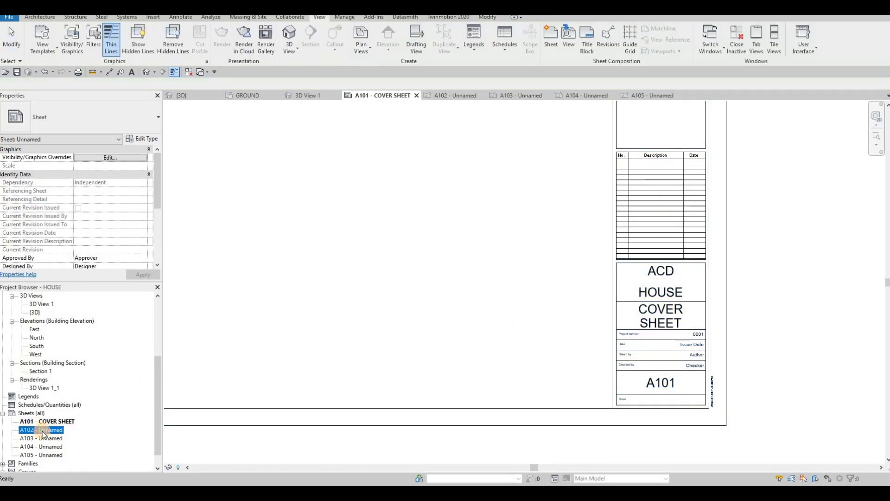
{"action": "left_click", "coordinate": [43, 434]}
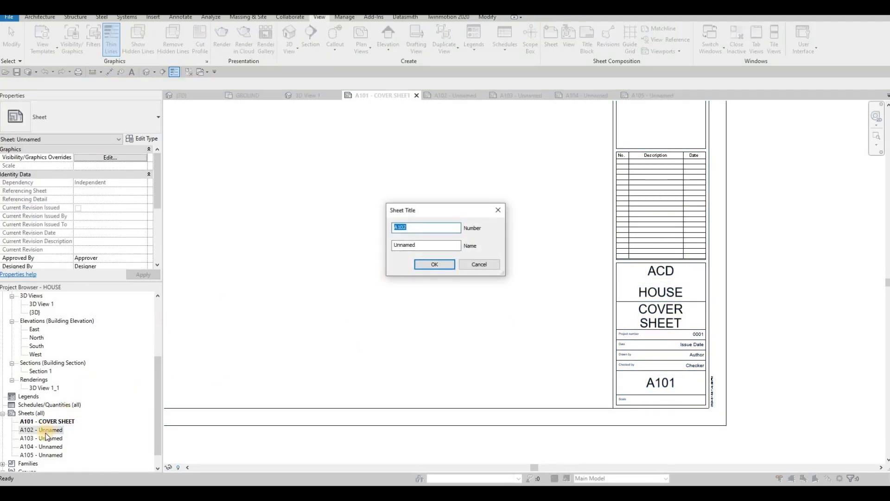
{"action": "left_click_drag", "start_coordinate": [448, 246], "coordinate": [289, 237]}
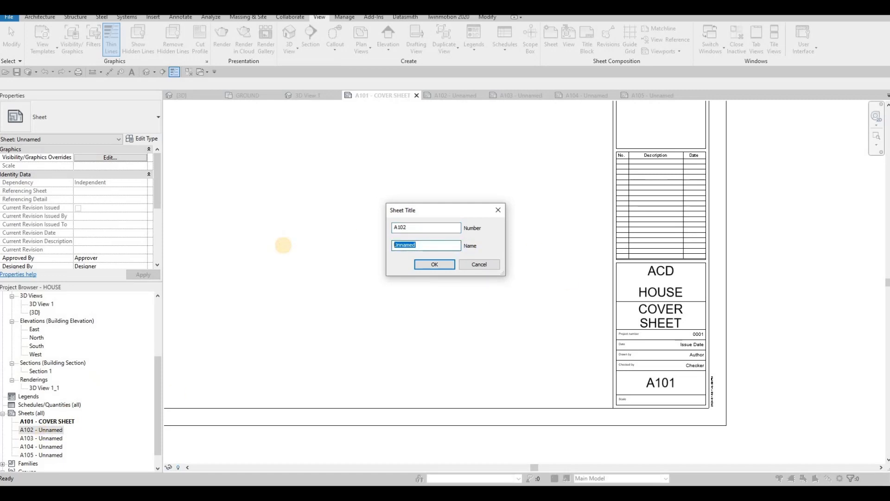
{"action": "type", "text": "FIRST FLO"}
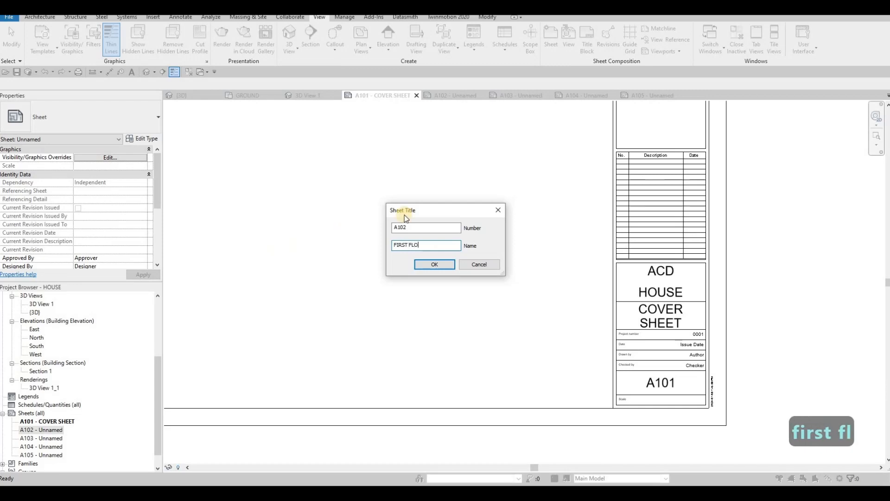
{"action": "type", "text": "OR"}
{"action": "left_click", "coordinate": [435, 265]}
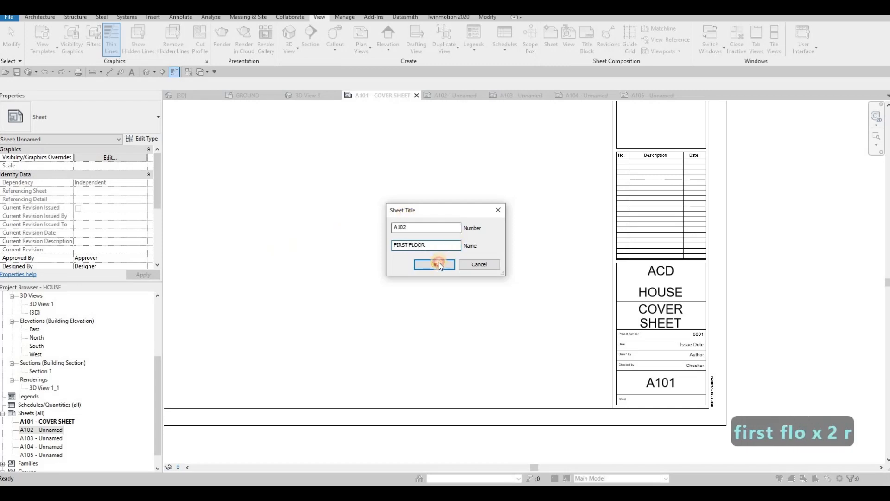
Rename sheet A103 as SECOND FLOOR, keeping its sheet number.
{"action": "left_click", "coordinate": [48, 441]}
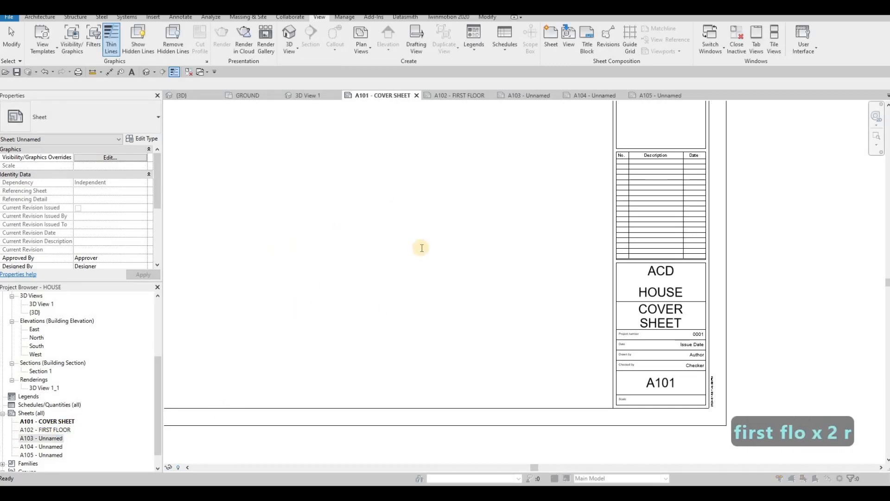
{"action": "key", "text": "F2"}
{"action": "key", "text": "Tab"}
{"action": "type", "text": "SEC"}
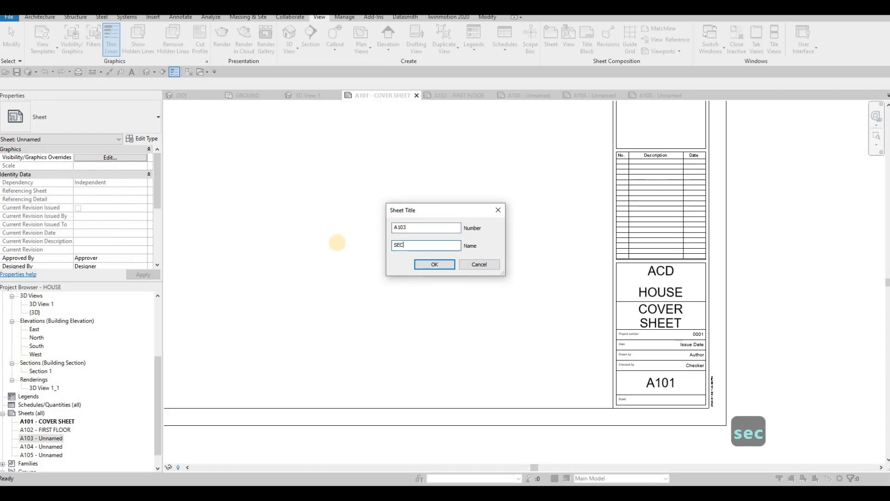
{"action": "type", "text": "OND FLOOR"}
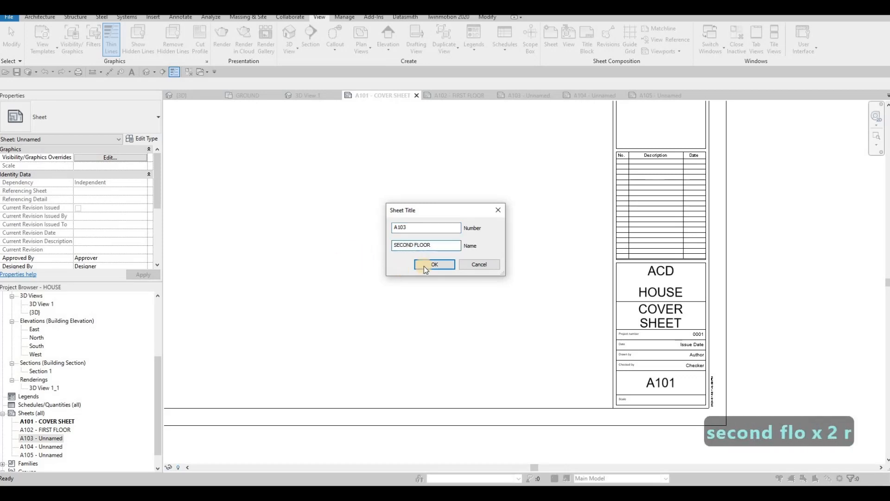
{"action": "key", "text": "Return"}
Open sheet A104 and try to name it ELEVATION directly in its title block.
{"action": "scroll", "coordinate": [51, 429], "scroll_direction": "down", "scroll_amount": 1}
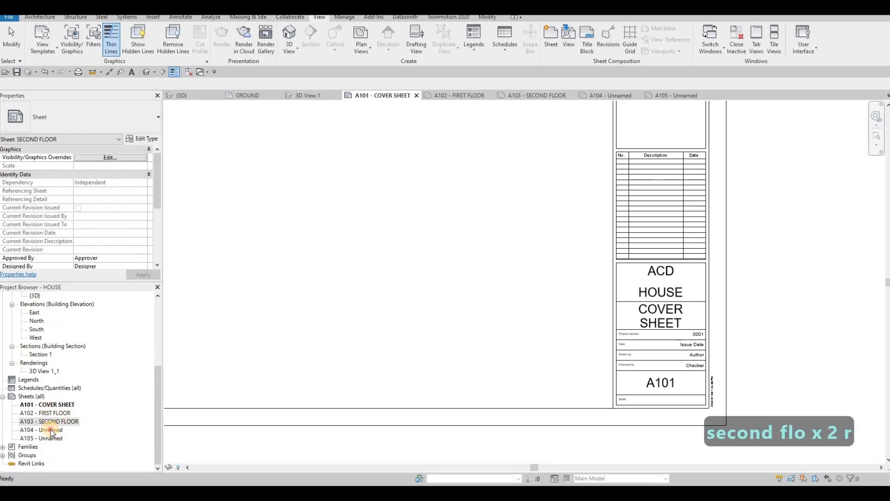
{"action": "double_click", "coordinate": [51, 430]}
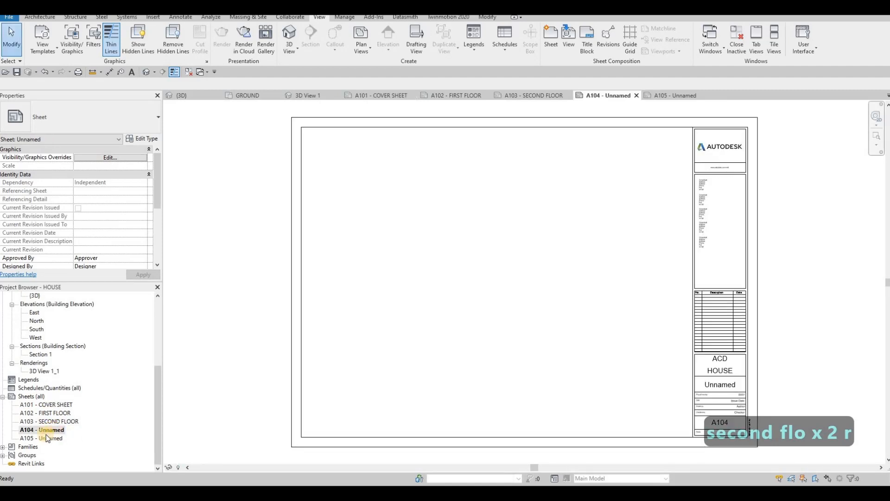
{"action": "left_click", "coordinate": [716, 385]}
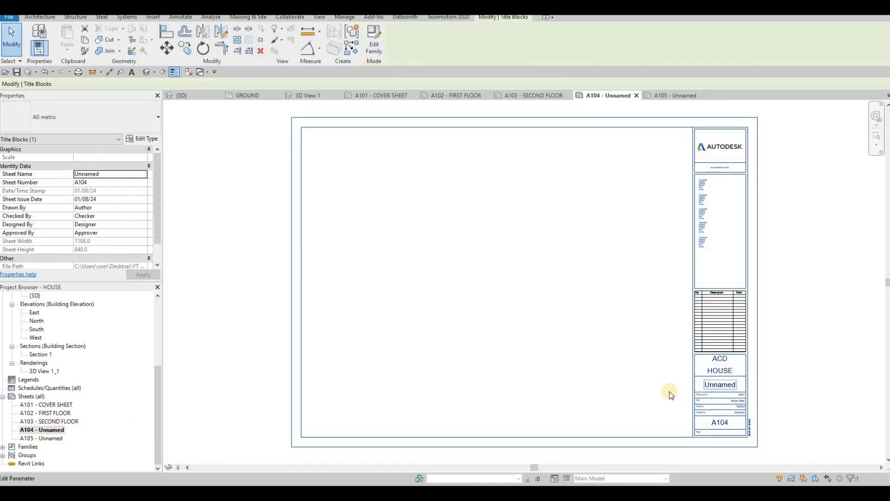
{"action": "left_click", "coordinate": [715, 384]}
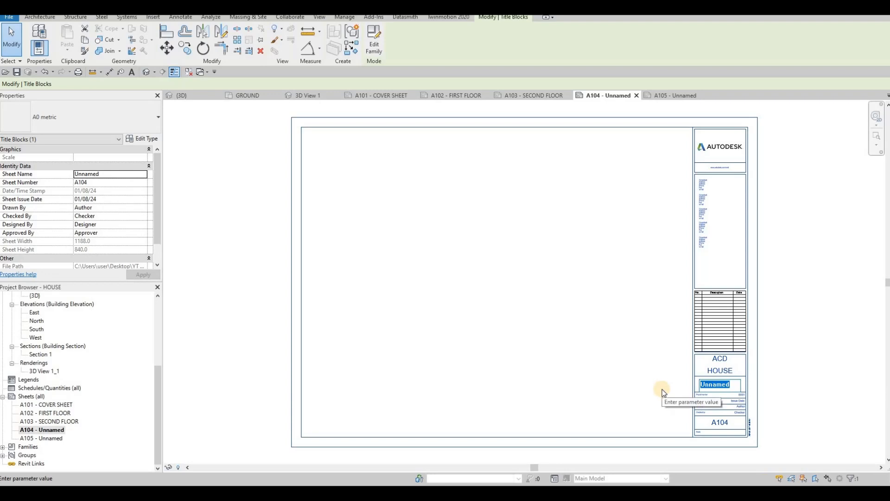
{"action": "type", "text": "ELEVATION"}
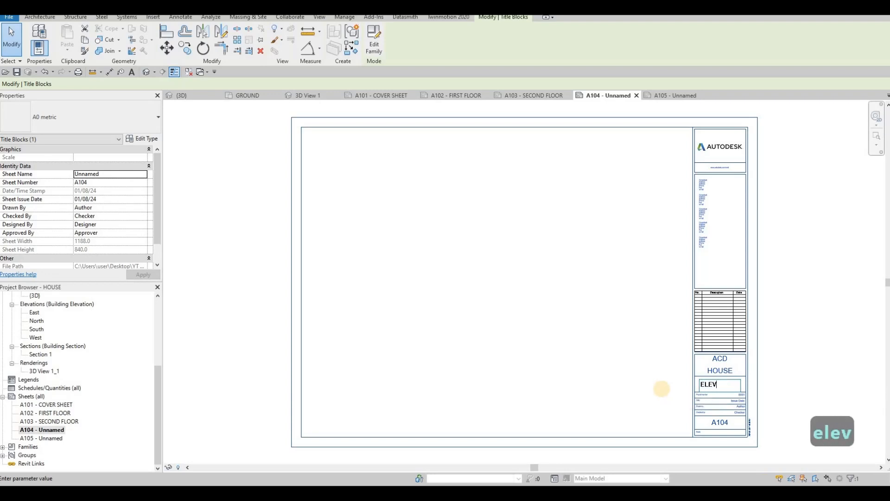
Rename sheet A105 as ELEVATION, keeping its sheet number.
{"action": "left_click", "coordinate": [45, 439]}
{"action": "key", "text": "F2"}
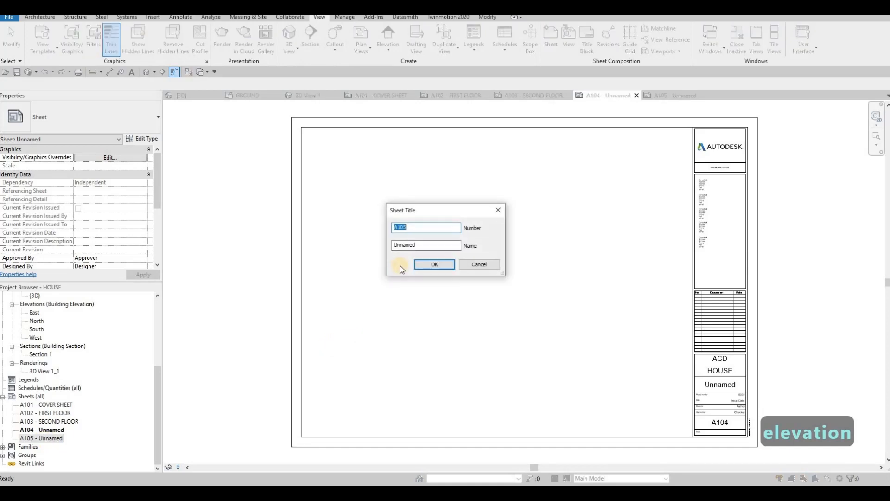
{"action": "type", "text": "E"}
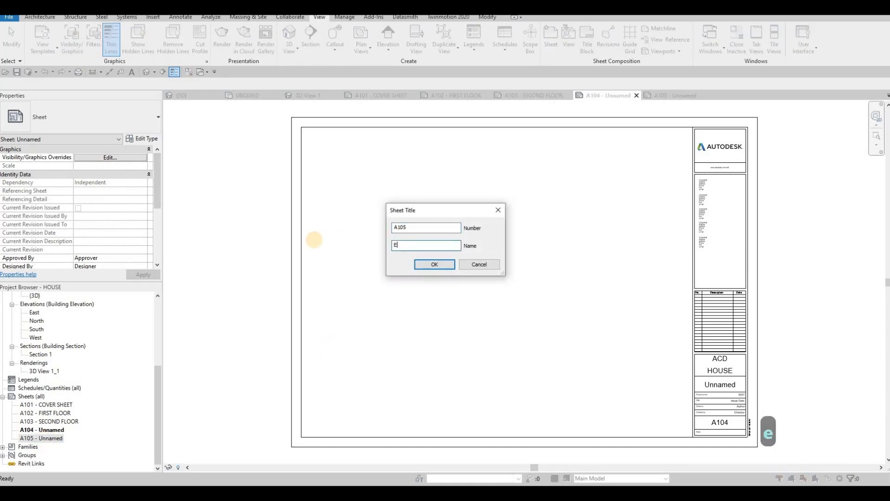
{"action": "type", "text": "LEVATION"}
{"action": "key", "text": "Return"}
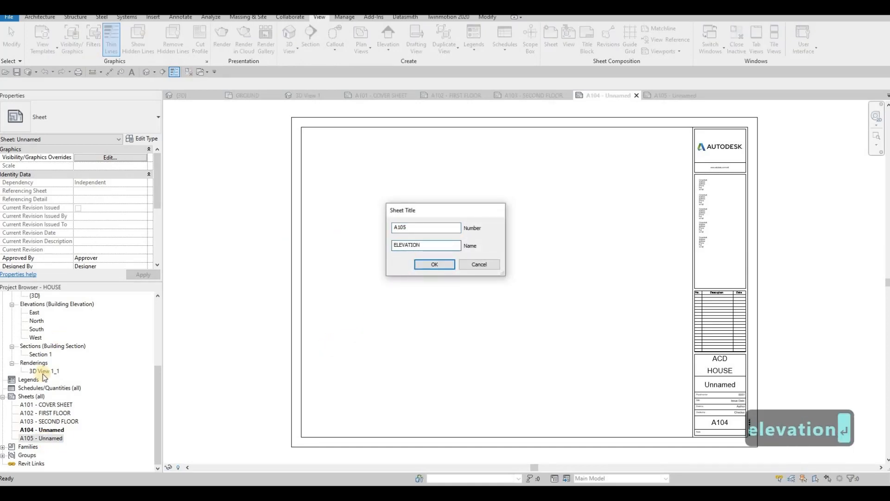
Rename sheet A104 as ELEVATION, keeping its sheet number.
{"action": "left_click", "coordinate": [47, 430]}
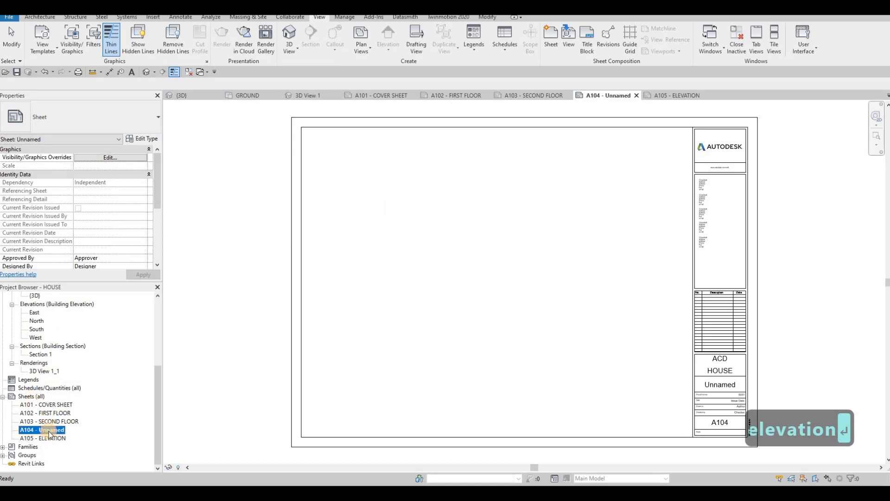
{"action": "key", "text": "F2"}
{"action": "key", "text": "Tab"}
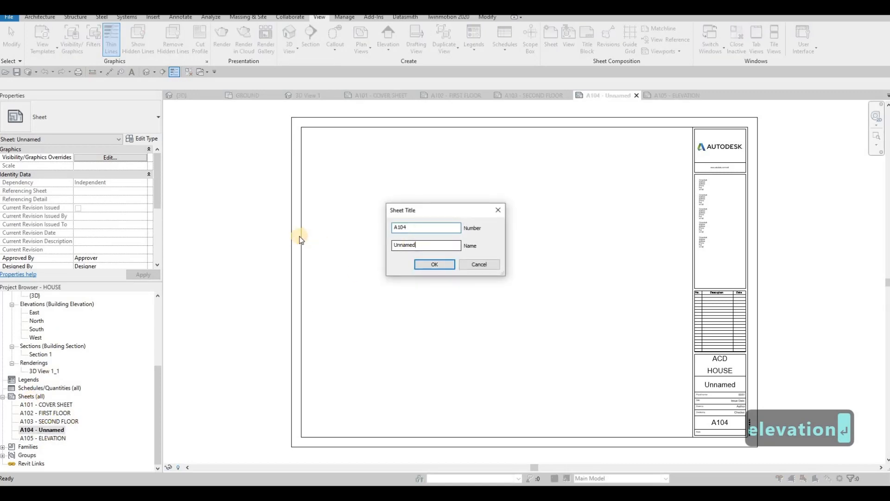
{"action": "type", "text": "ELEVATION"}
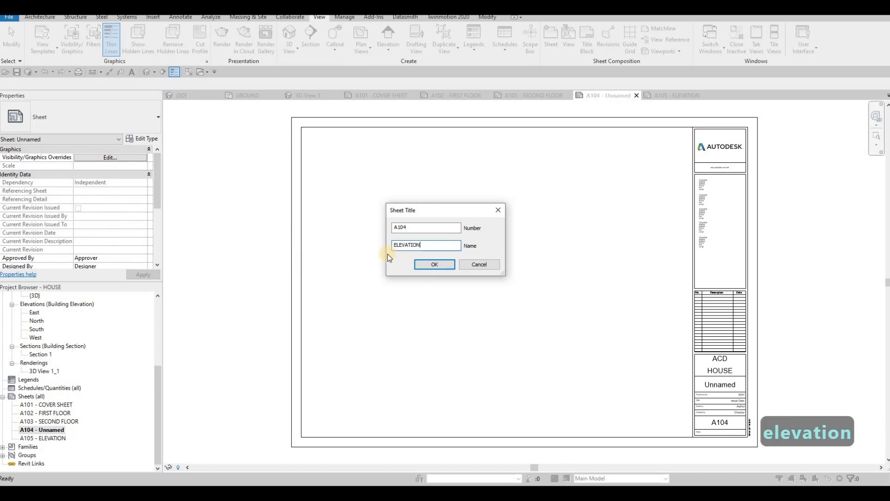
{"action": "key", "text": "Return"}
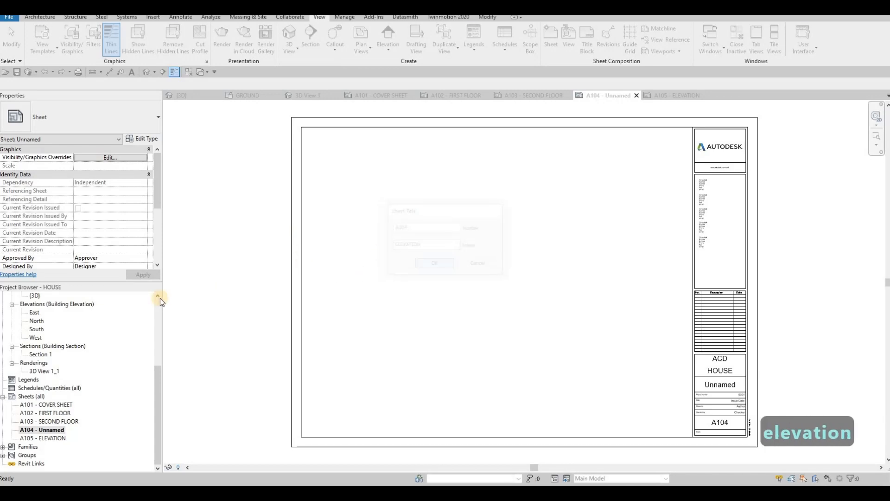
Place the 3D View 1_1 rendering in the upper-left area of the A101 cover sheet and set its viewport type to No Title.
{"action": "double_click", "coordinate": [58, 405]}
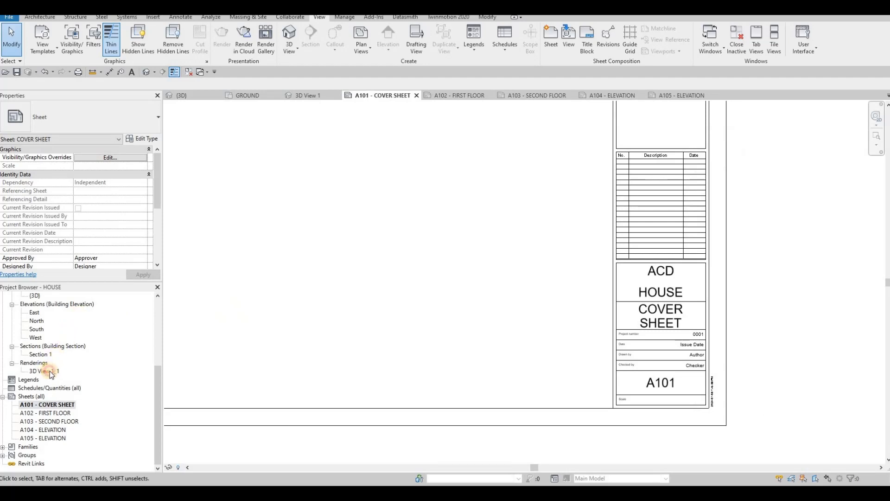
{"action": "left_click_drag", "start_coordinate": [51, 372], "coordinate": [298, 203]}
{"action": "left_click", "coordinate": [301, 206]}
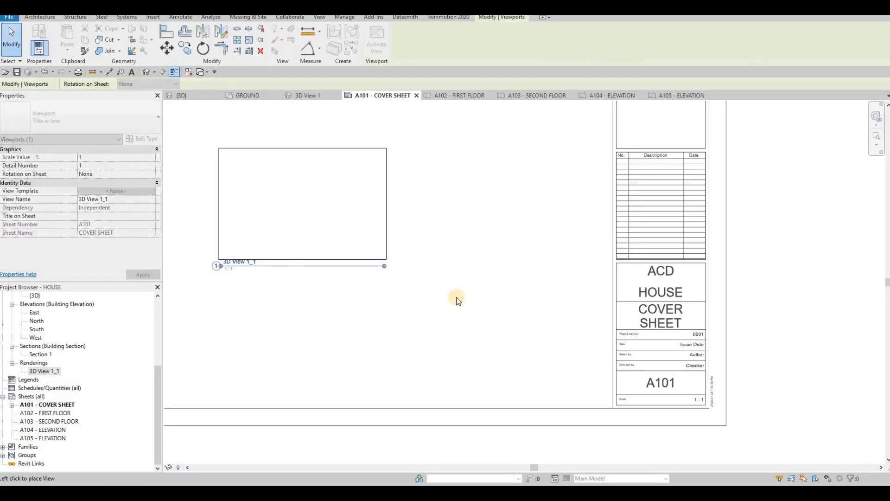
{"action": "middle_click_drag", "start_coordinate": [263, 161], "coordinate": [439, 283]}
{"action": "scroll", "coordinate": [439, 283], "scroll_direction": "down", "scroll_amount": 4}
{"action": "middle_click_drag", "start_coordinate": [374, 217], "coordinate": [417, 253]}
{"action": "scroll", "coordinate": [417, 253], "scroll_direction": "down", "scroll_amount": 1}
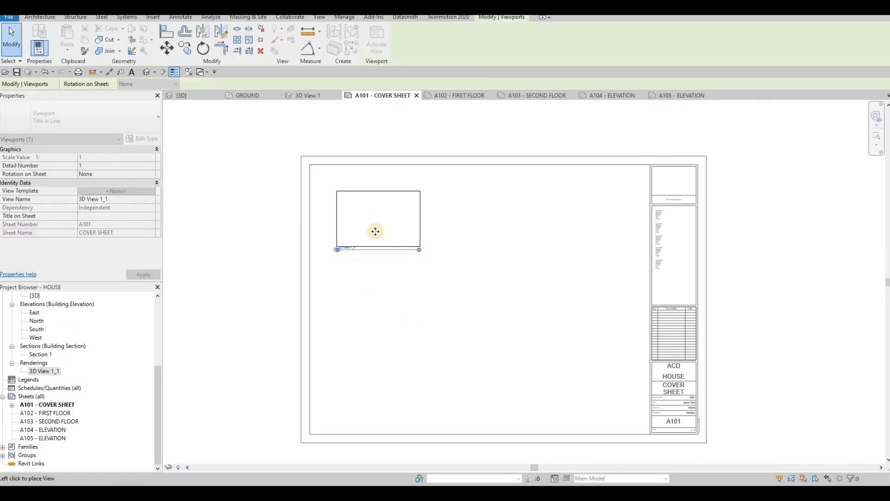
{"action": "left_click", "coordinate": [377, 230]}
{"action": "key", "text": "Escape"}
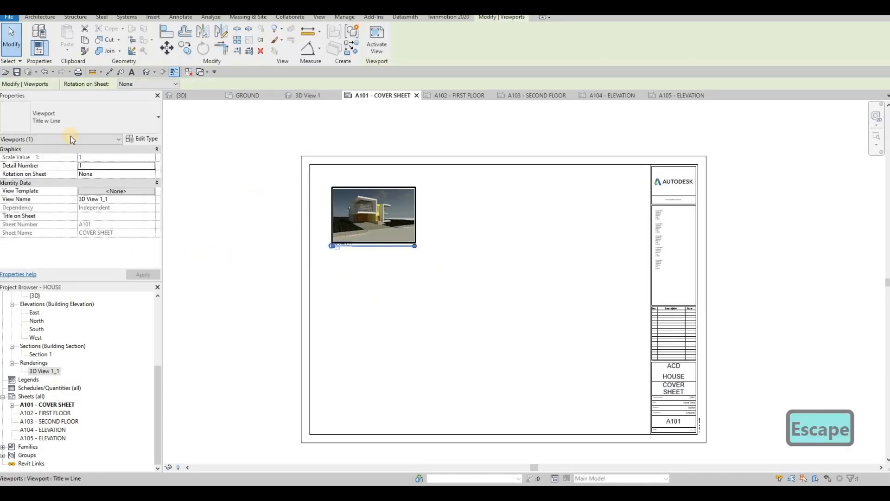
{"action": "left_click", "coordinate": [71, 120]}
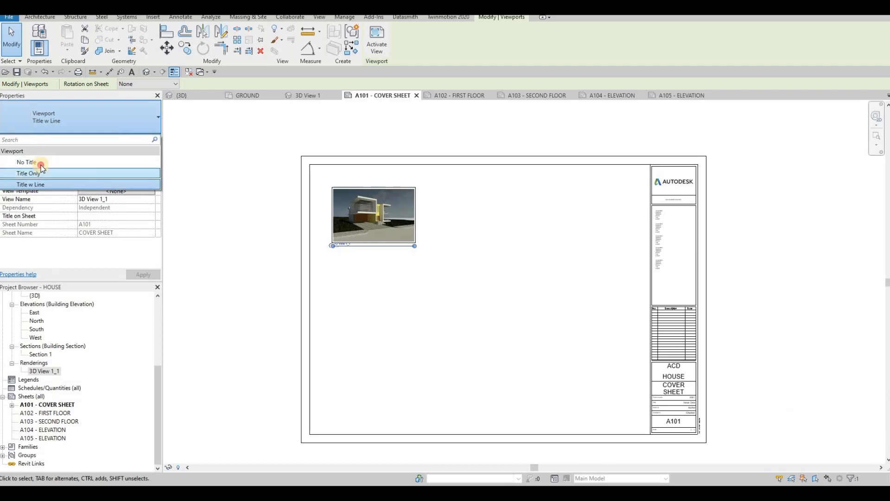
{"action": "left_click", "coordinate": [399, 230]}
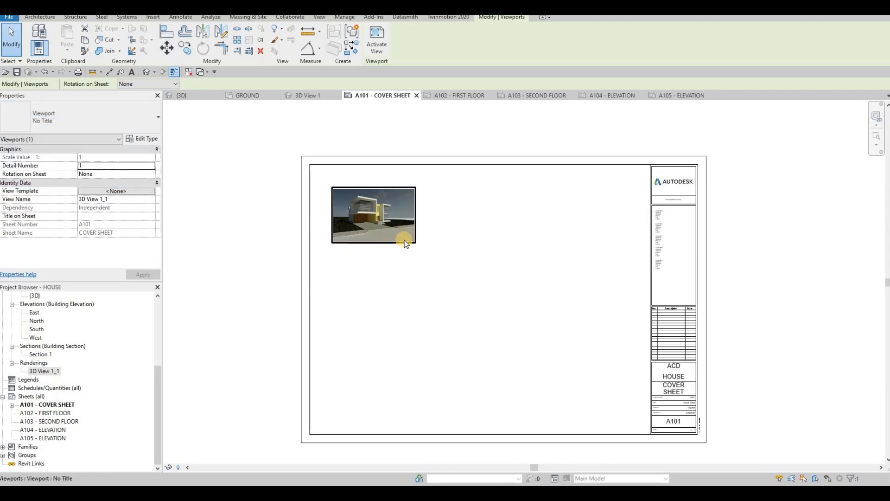
Activate the rendering's viewport, enlarge the image proportionally to about 732 by 478, and move it near the sheet frame's upper-left corner.
{"action": "double_click", "coordinate": [405, 240]}
{"action": "left_click", "coordinate": [414, 241]}
{"action": "left_click_drag", "start_coordinate": [414, 242], "coordinate": [569, 342]}
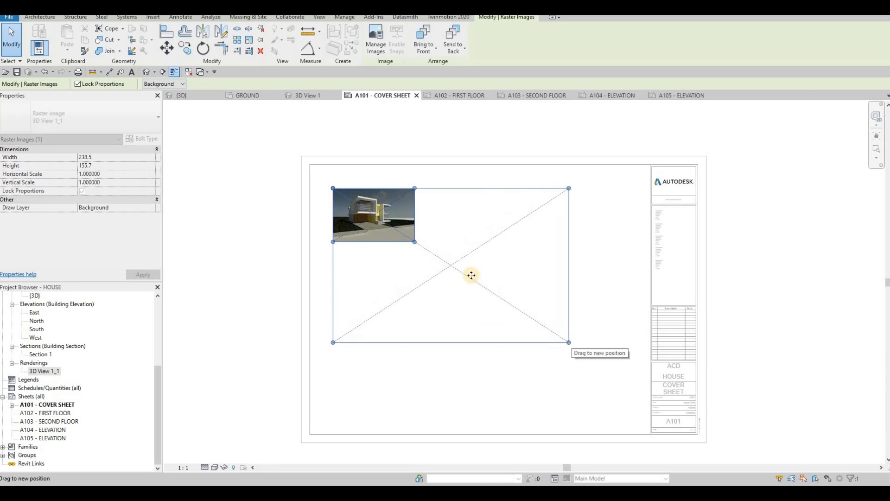
{"action": "left_click_drag", "start_coordinate": [453, 264], "coordinate": [439, 249]}
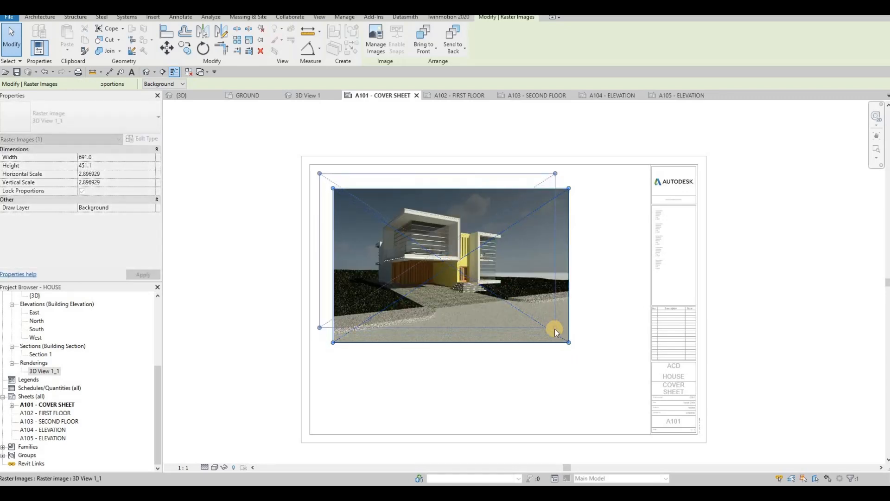
{"action": "left_click_drag", "start_coordinate": [555, 331], "coordinate": [569, 336]}
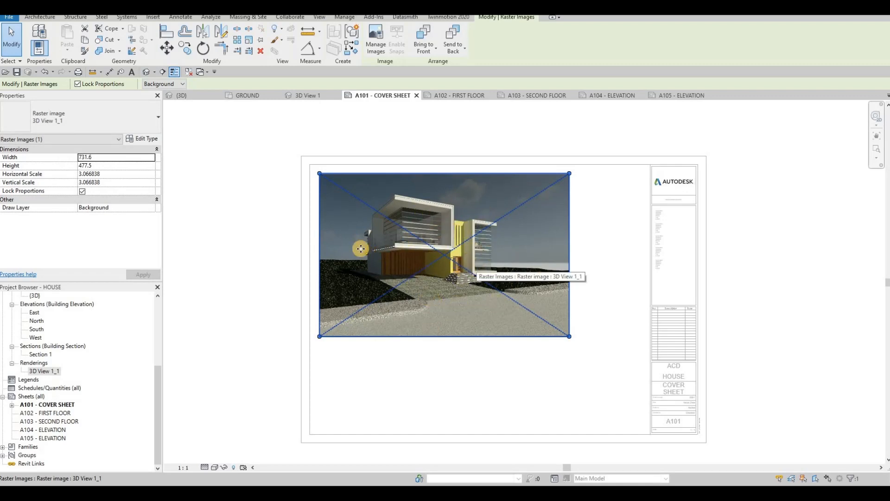
{"action": "left_click", "coordinate": [239, 325]}
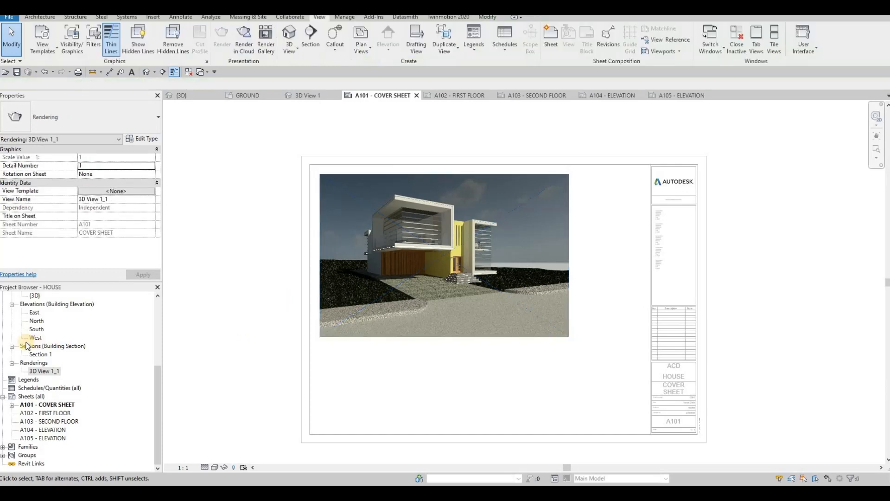
Place the 3D View 1 camera view below the rendering on the cover sheet.
{"action": "scroll", "coordinate": [39, 339], "scroll_direction": "up", "scroll_amount": 2}
{"action": "scroll", "coordinate": [38, 339], "scroll_direction": "up", "scroll_amount": 1}
{"action": "left_click", "coordinate": [40, 338]}
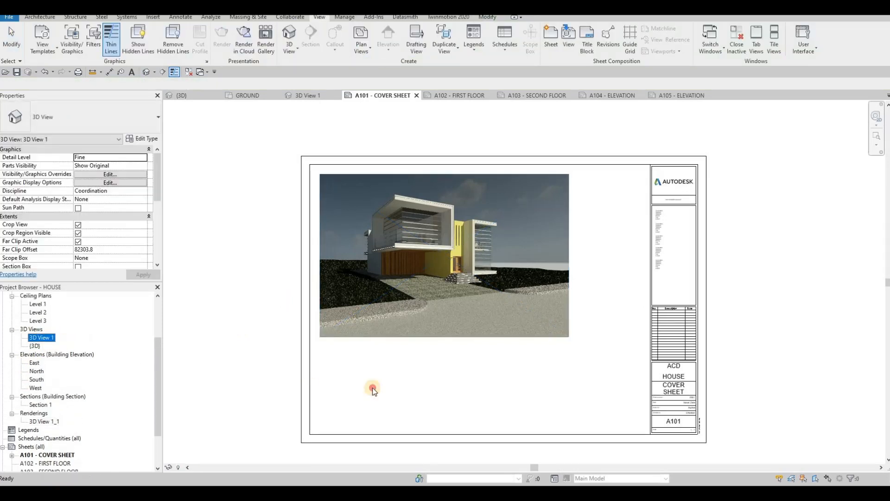
{"action": "left_click", "coordinate": [396, 389]}
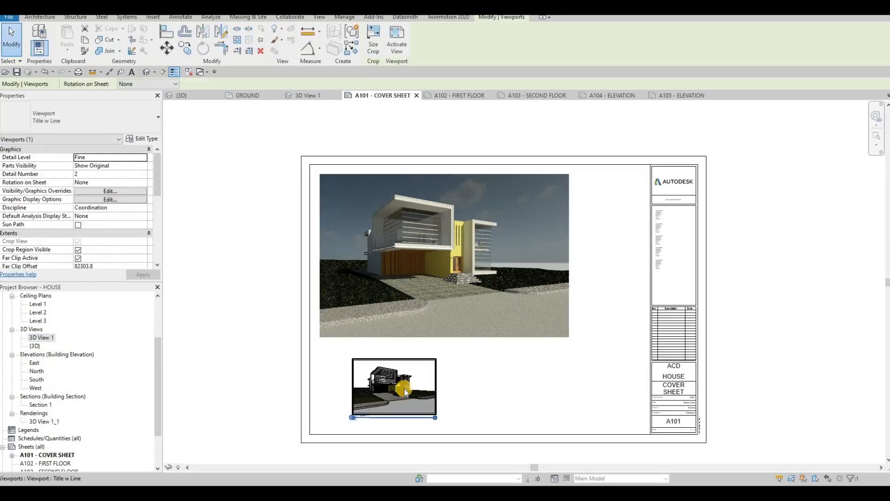
Activate the 3D View 1 viewport, stretch its crop region to the right, and undo the stretch.
{"action": "left_click", "coordinate": [436, 392]}
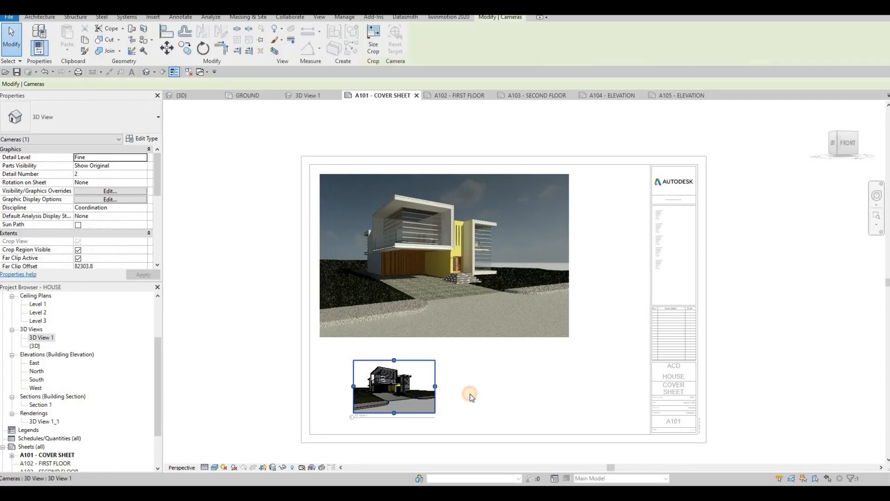
{"action": "left_click_drag", "start_coordinate": [479, 391], "coordinate": [483, 386]}
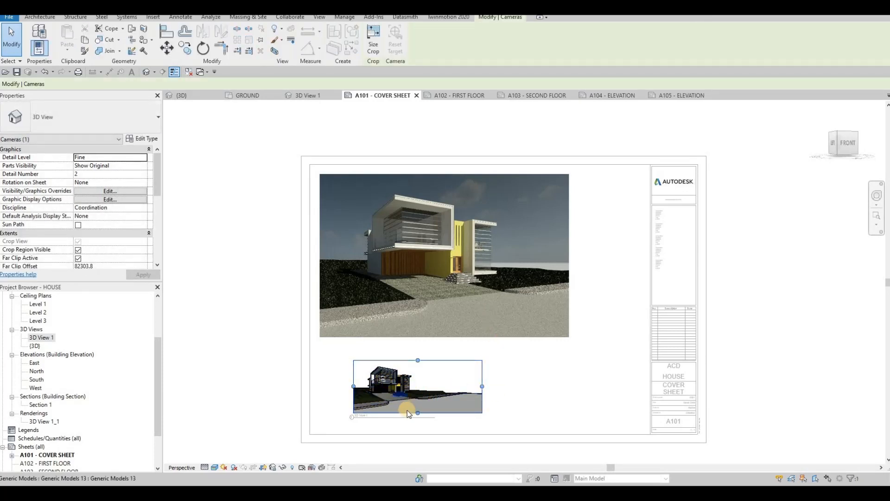
{"action": "key", "text": "ctrl+z"}
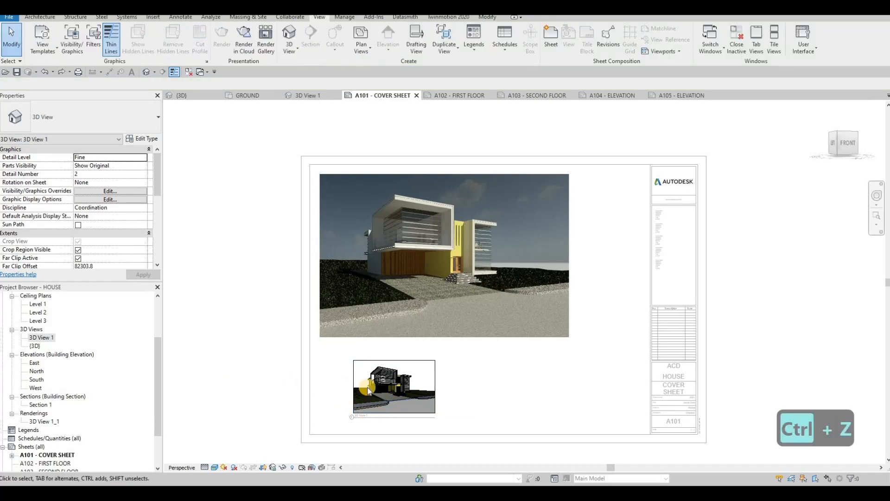
Deactivate the 3D View 1 viewport and delete it from the cover sheet.
{"action": "key", "text": "Escape"}
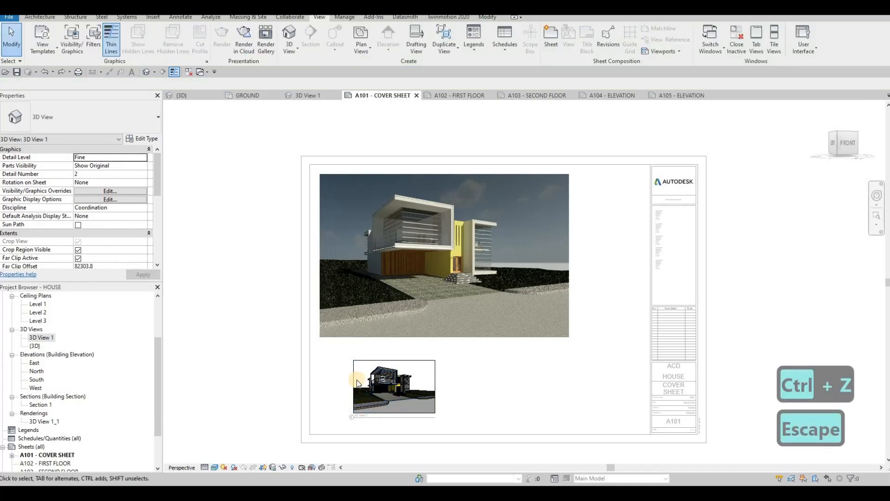
{"action": "double_click", "coordinate": [258, 357]}
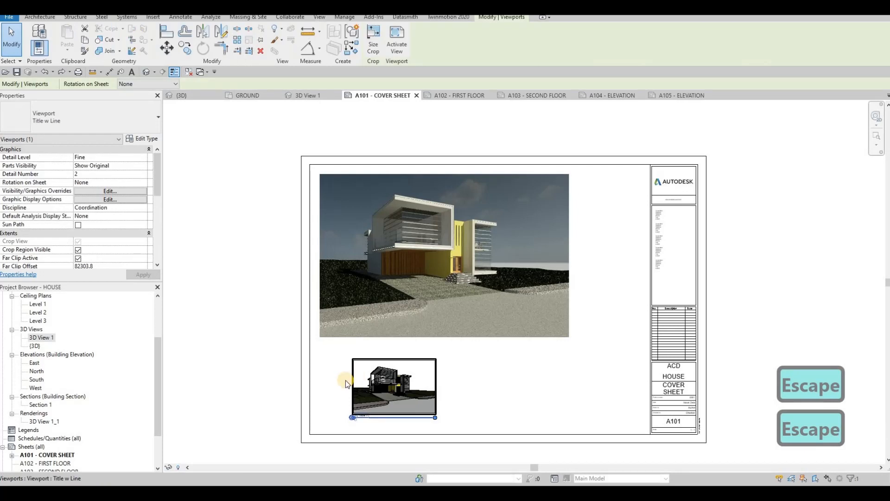
{"action": "key", "text": "Delete"}
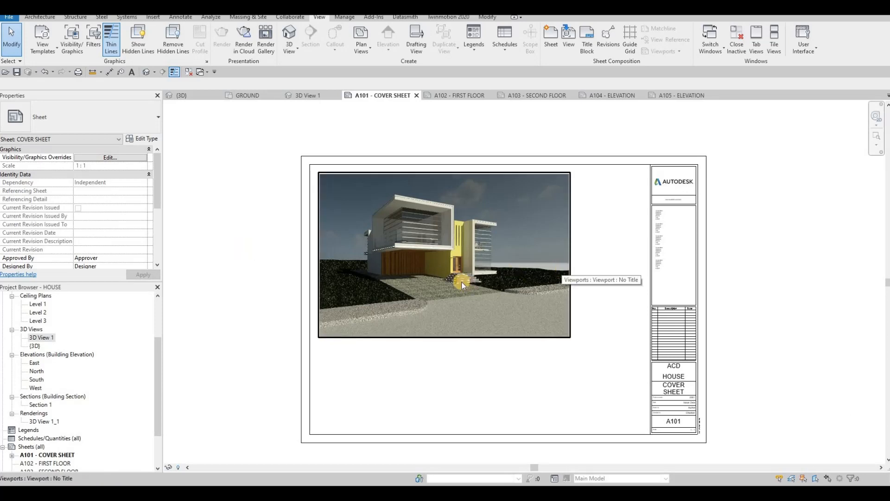
Start a new sheet list and add the Sheet Number and Sheet Name fields to its scheduled fields.
{"action": "scroll", "coordinate": [19, 408], "scroll_direction": "down", "scroll_amount": 2}
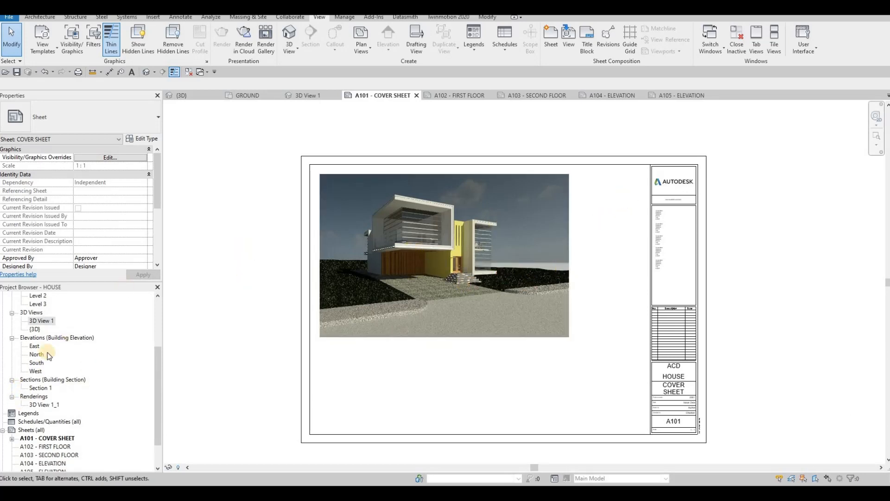
{"action": "right_click", "coordinate": [19, 423]}
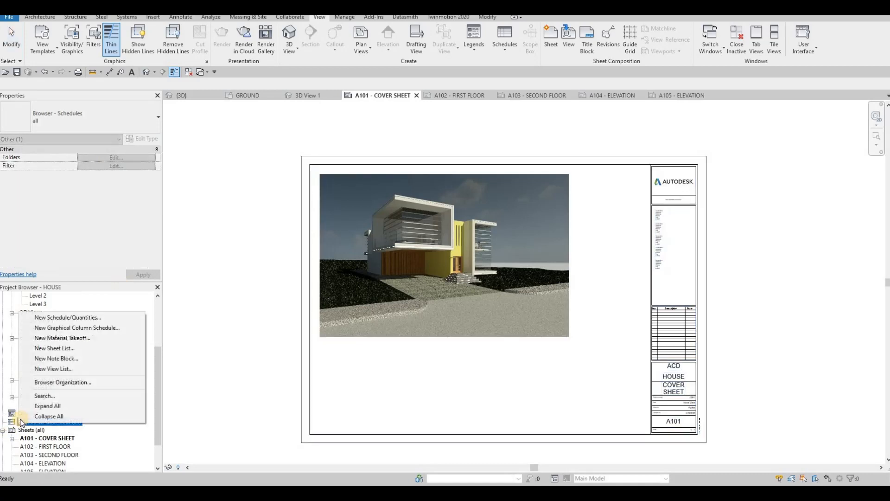
{"action": "left_click", "coordinate": [55, 349]}
{"action": "scroll", "coordinate": [349, 281], "scroll_direction": "down", "scroll_amount": 4}
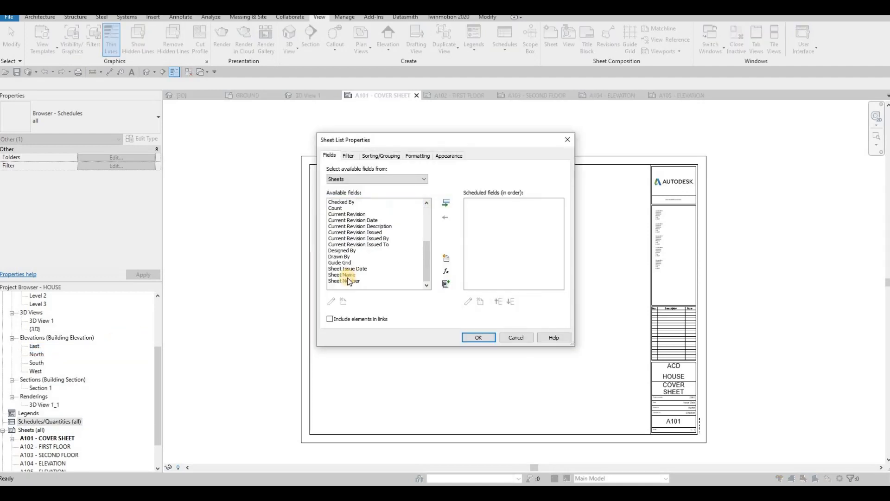
{"action": "left_click", "coordinate": [345, 281]}
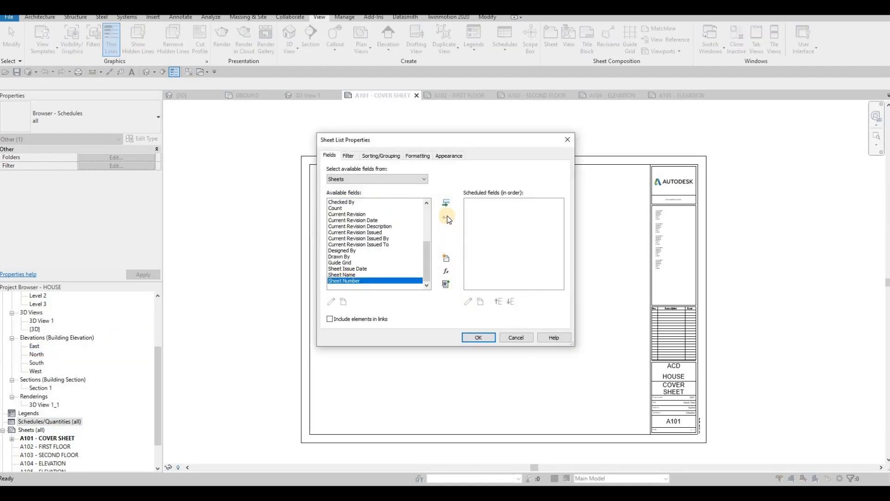
{"action": "double_click", "coordinate": [349, 280]}
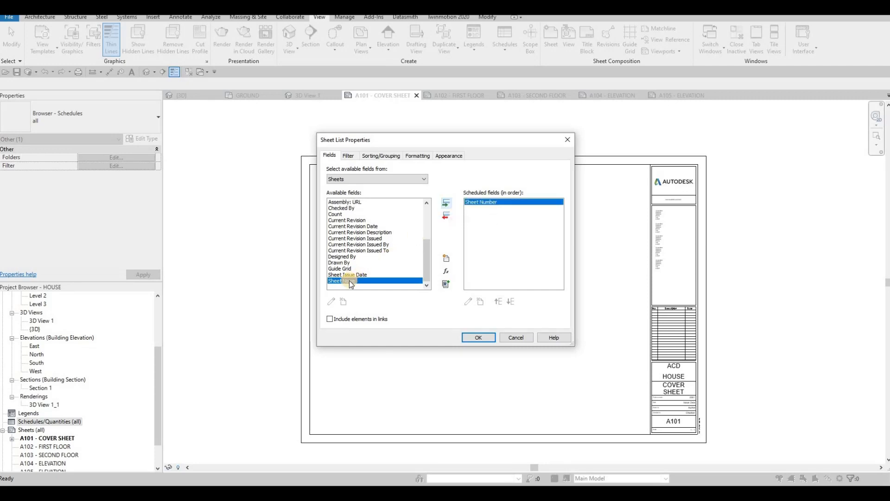
{"action": "left_click", "coordinate": [446, 204]}
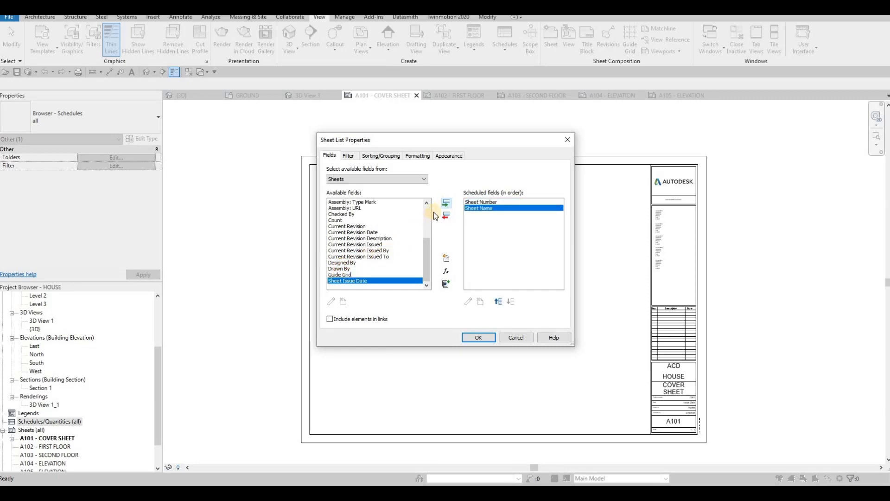
Add the Drawn By field to the sheet list's scheduled fields and remove it again.
{"action": "left_click", "coordinate": [341, 269]}
{"action": "left_click", "coordinate": [444, 203]}
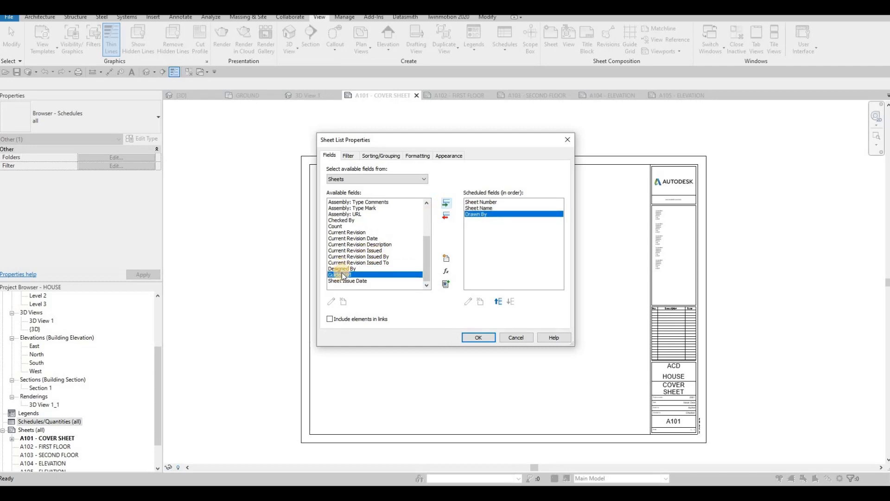
{"action": "left_click", "coordinate": [345, 269]}
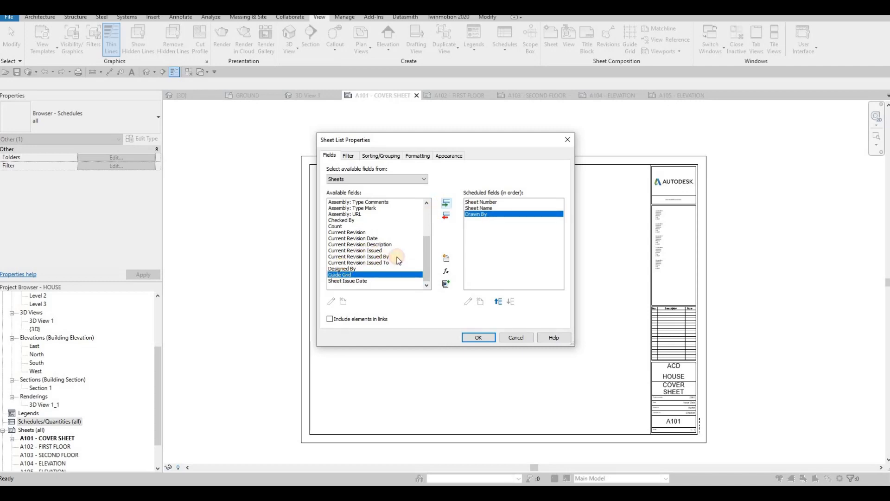
{"action": "left_click", "coordinate": [446, 216]}
{"action": "left_click", "coordinate": [447, 216]}
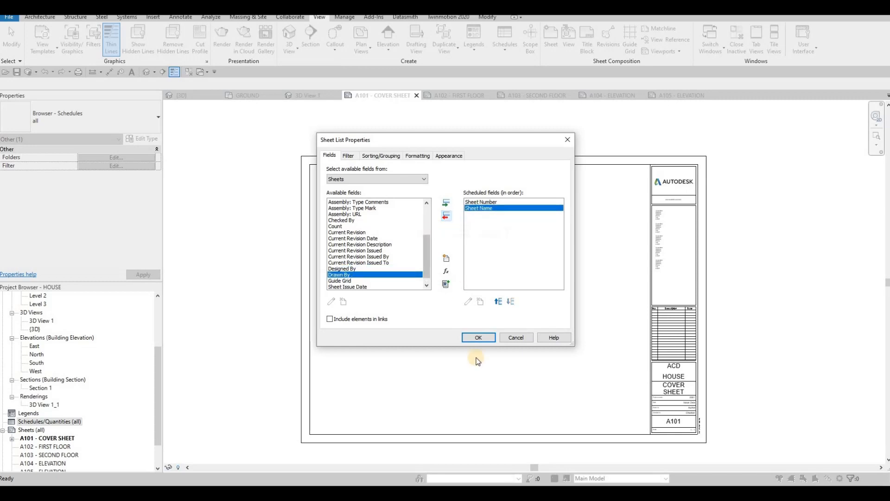
Create the sheet list and place it on the A101 cover sheet, beside the rendering's upper-right corner.
{"action": "left_click", "coordinate": [479, 338]}
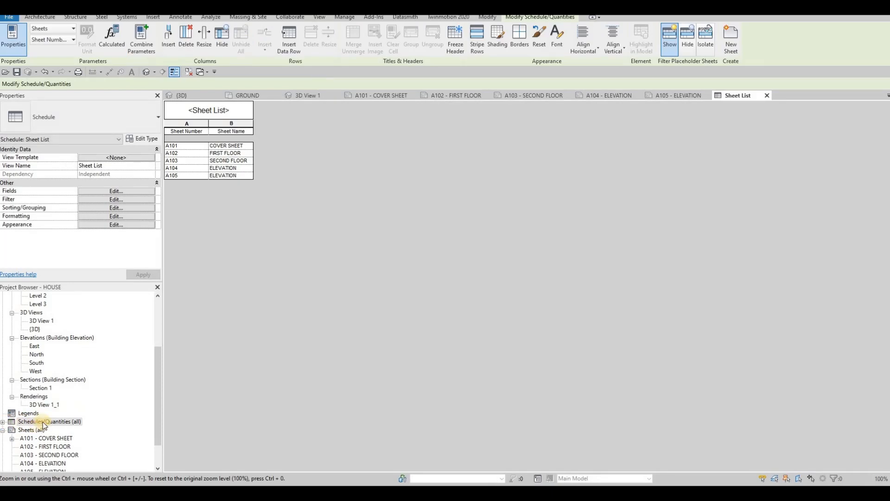
{"action": "double_click", "coordinate": [43, 422]}
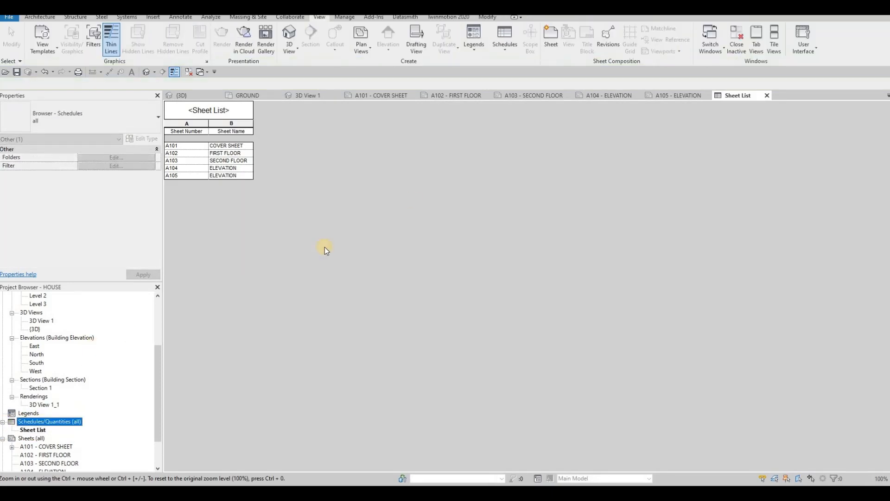
{"action": "left_click", "coordinate": [386, 95]}
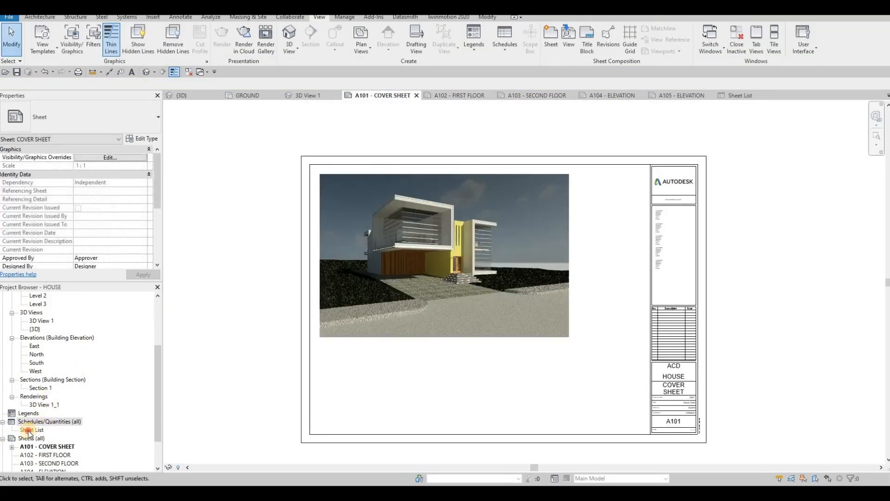
{"action": "left_click_drag", "start_coordinate": [31, 433], "coordinate": [617, 237]}
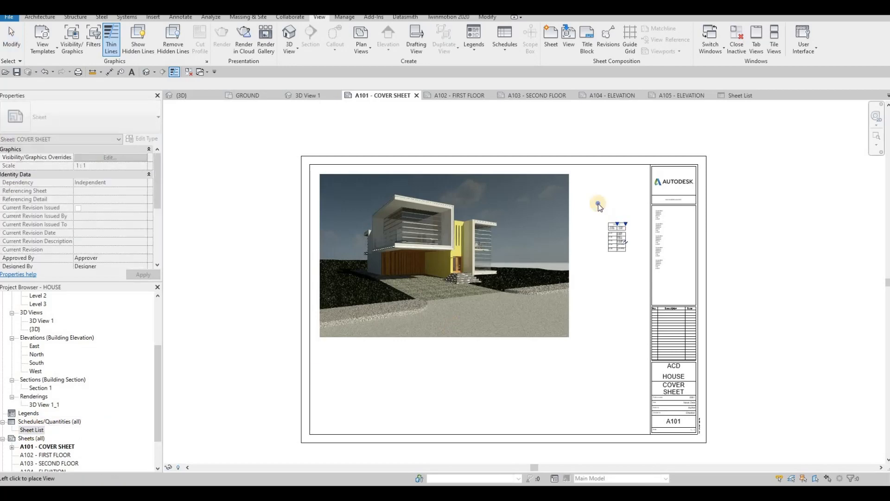
{"action": "right_click", "coordinate": [571, 214]}
{"action": "left_click", "coordinate": [592, 193]}
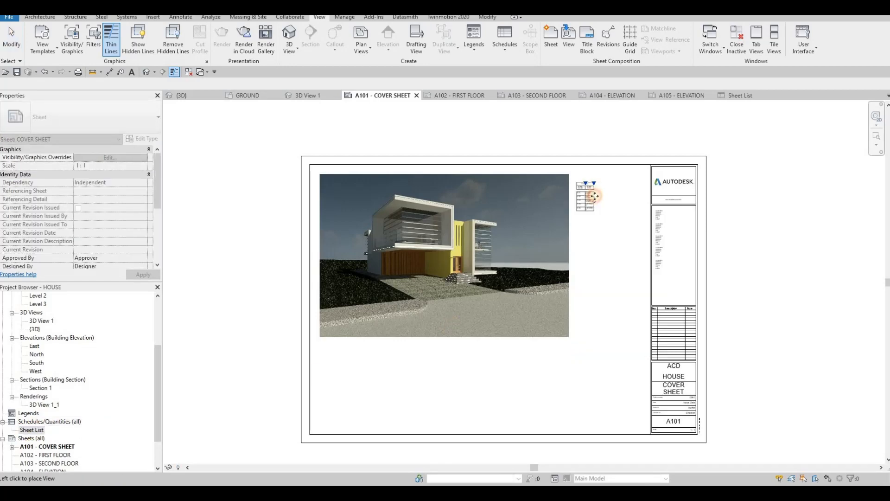
{"action": "left_click", "coordinate": [587, 178]}
{"action": "key", "text": "Escape"}
Widen both columns of the placed sheet list so each sheet name fits on one line.
{"action": "scroll", "coordinate": [600, 179], "scroll_direction": "up", "scroll_amount": 5}
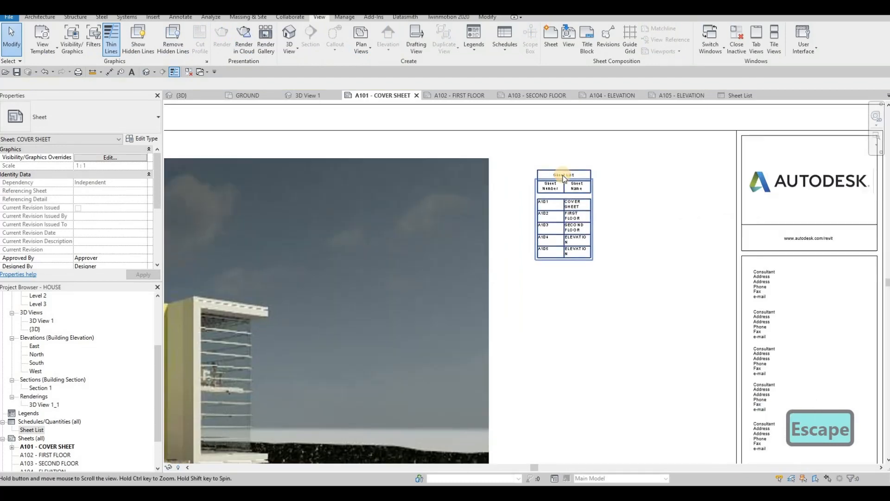
{"action": "left_click_drag", "start_coordinate": [603, 182], "coordinate": [690, 176]}
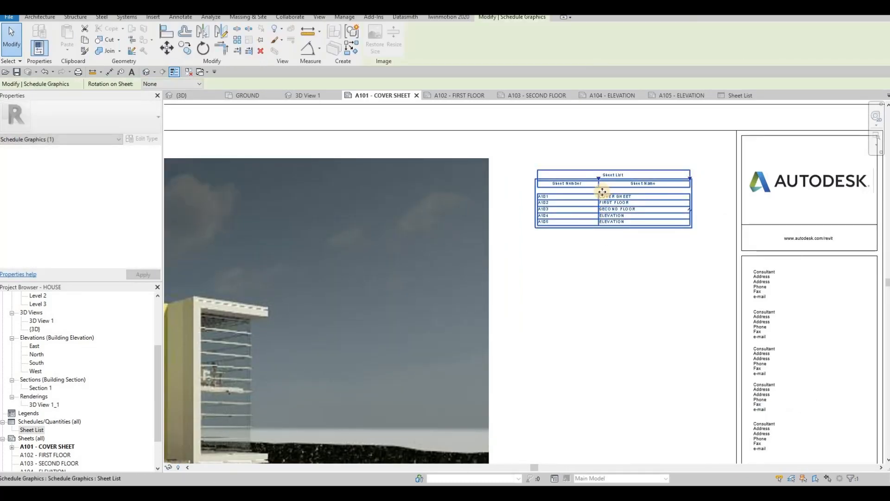
{"action": "right_click", "coordinate": [561, 213]}
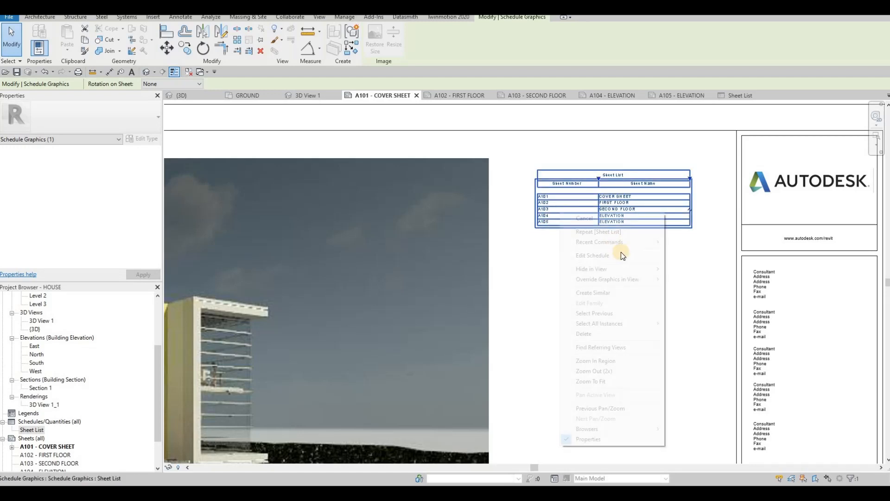
{"action": "key", "text": "Escape"}
{"action": "key", "text": "Escape"}
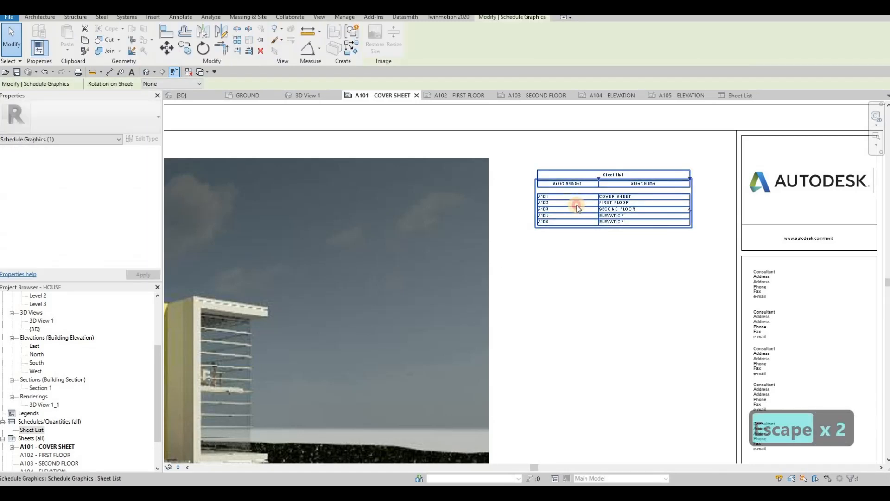
Turn off the sheet list's blank row before data and set its title text to 8mm Arial, header text to 6mm Arial and body text to 4mm Arial.
{"action": "double_click", "coordinate": [577, 205]}
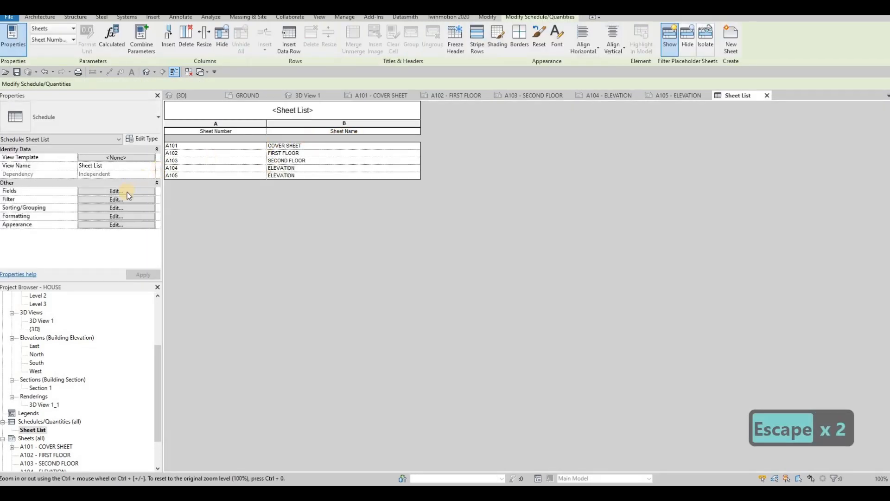
{"action": "left_click", "coordinate": [101, 200]}
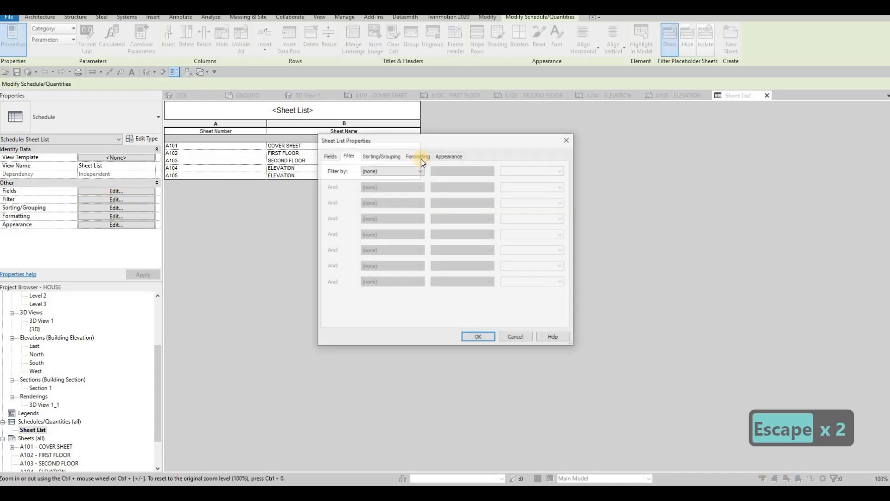
{"action": "left_click", "coordinate": [443, 158]}
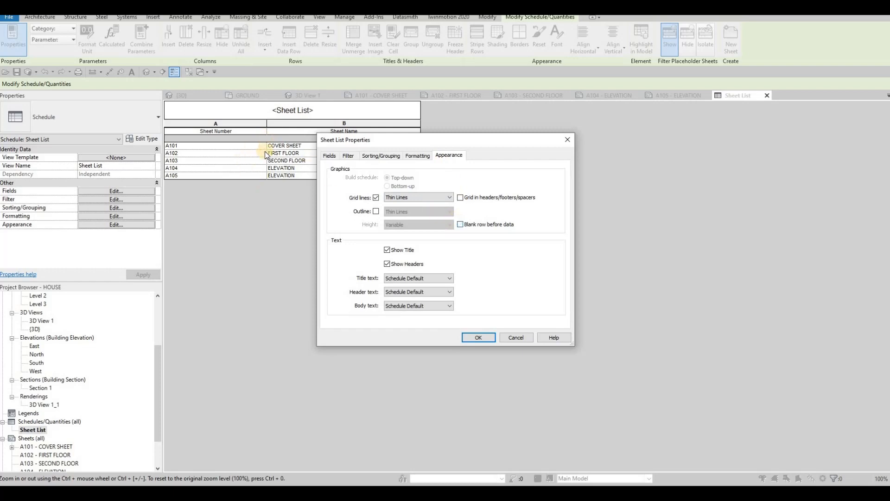
{"action": "left_click", "coordinate": [416, 281]}
{"action": "left_click", "coordinate": [406, 323]}
{"action": "left_click", "coordinate": [410, 295]}
{"action": "left_click", "coordinate": [401, 325]}
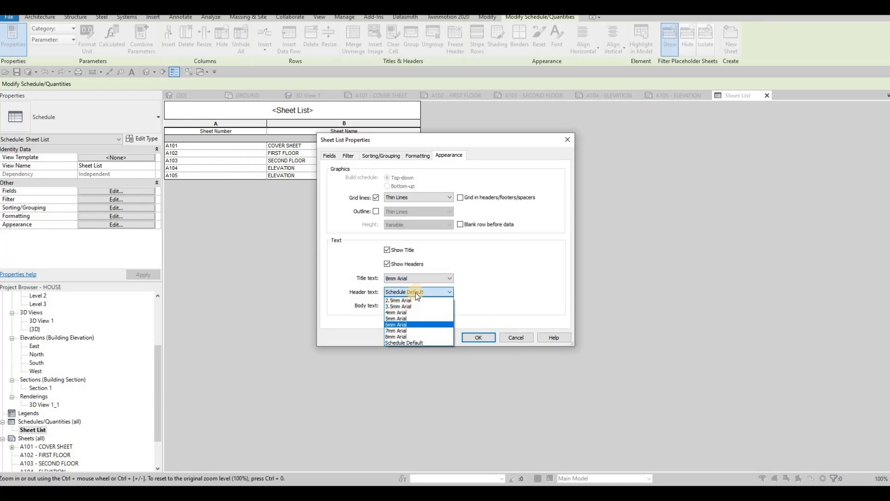
{"action": "left_click", "coordinate": [406, 308]}
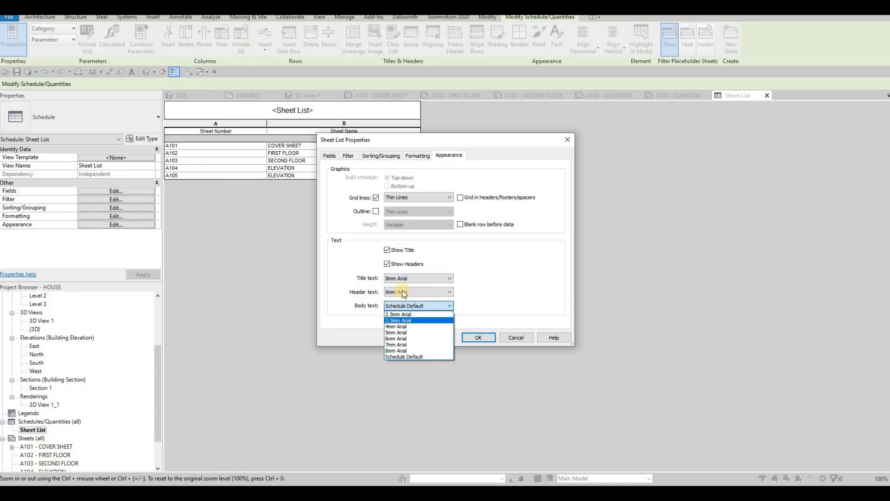
{"action": "left_click", "coordinate": [397, 326]}
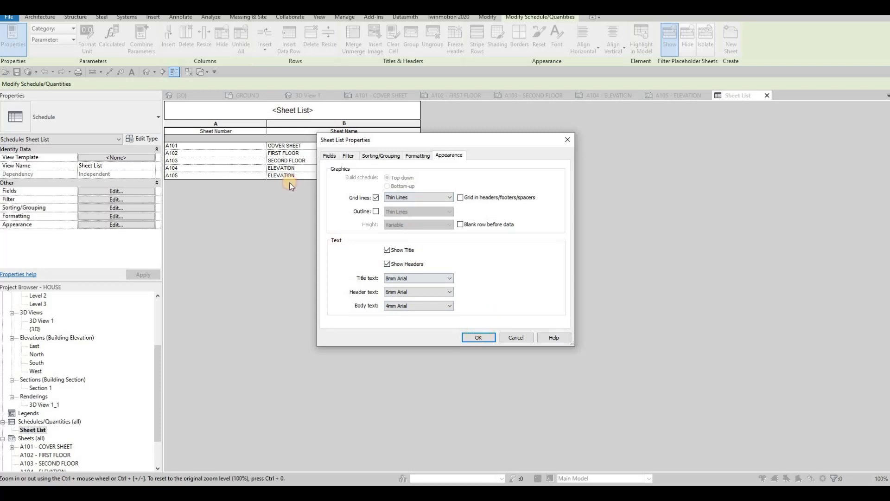
{"action": "key", "text": "Return"}
Change the sheet list's title to DRAWING LIST.
{"action": "left_click", "coordinate": [333, 114]}
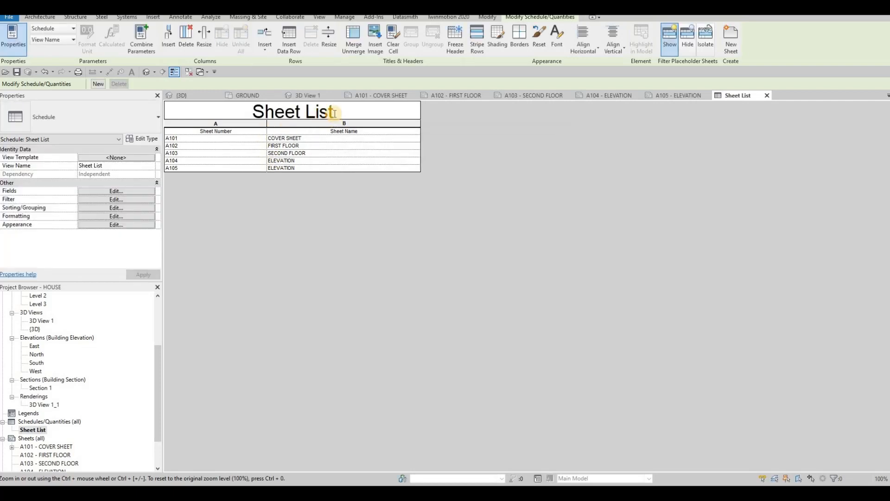
{"action": "left_click", "coordinate": [258, 111], "text": "shift"}
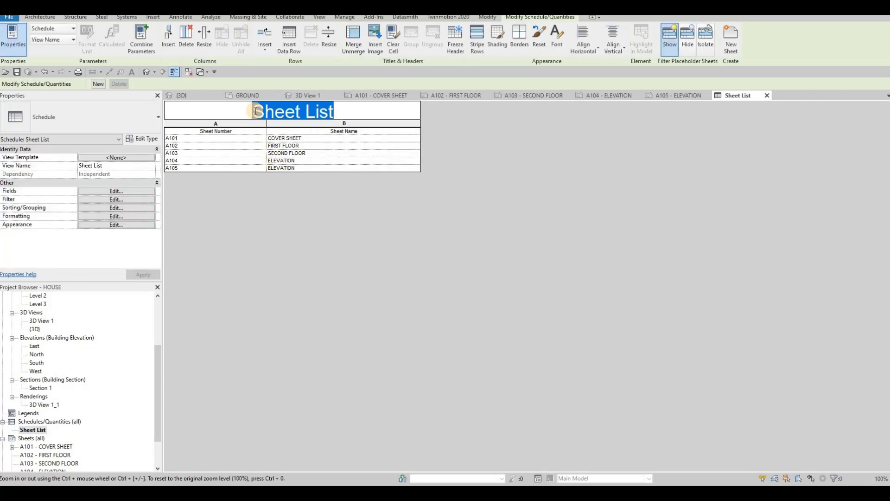
{"action": "key", "text": "Caps_Lock"}
{"action": "type", "text": "DRAW"}
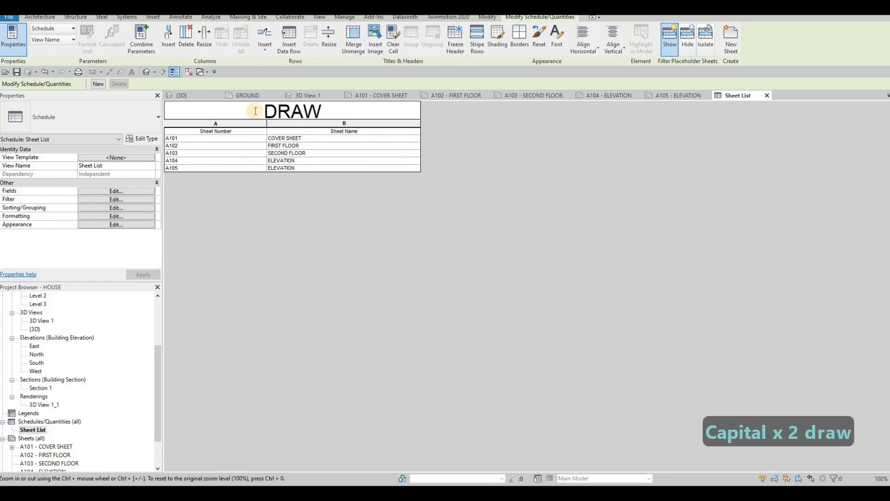
{"action": "type", "text": "ING LISE"}
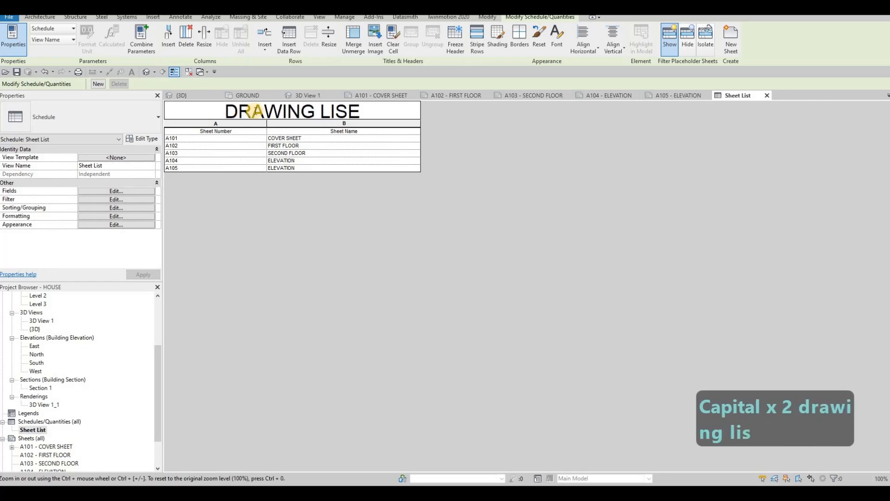
{"action": "key", "text": "BackSpace"}
{"action": "type", "text": "R"}
{"action": "key", "text": "BackSpace"}
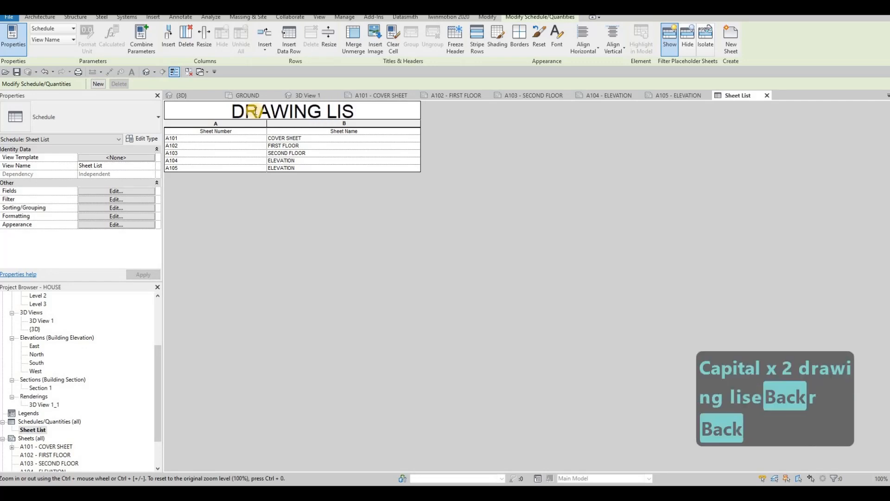
{"action": "type", "text": "T"}
{"action": "left_click", "coordinate": [323, 244]}
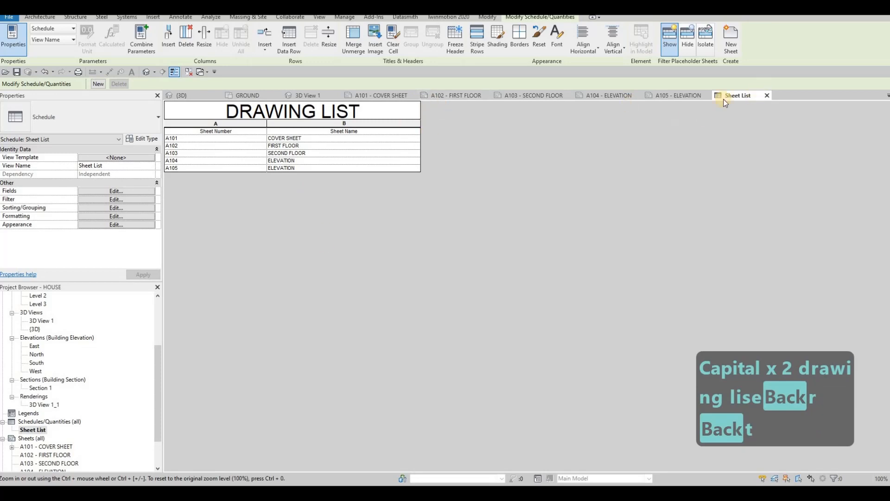
On the cover sheet, raise the drawing list level with the rendering's top edge and widen its Sheet Name column.
{"action": "left_click", "coordinate": [381, 95]}
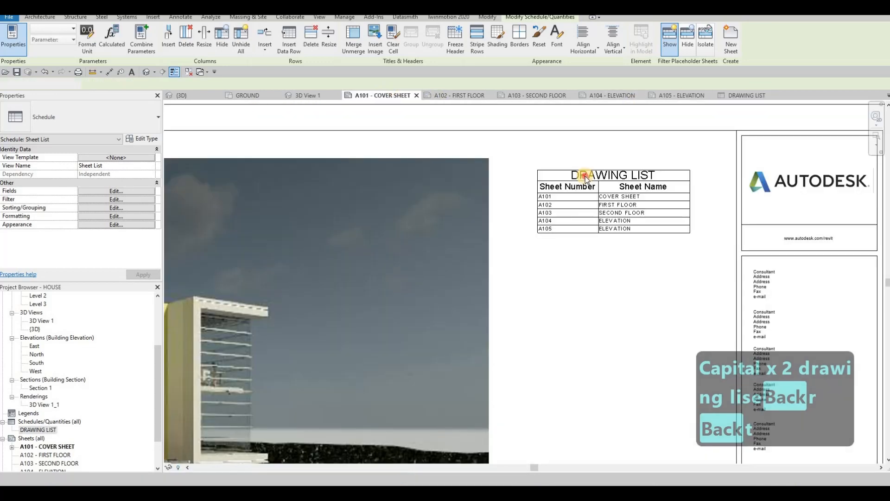
{"action": "left_click", "coordinate": [539, 168]}
{"action": "mouse_move", "coordinate": [689, 178]}
{"action": "left_mouse_down"}
{"action": "mouse_move", "coordinate": [714, 179]}
{"action": "mouse_move", "coordinate": [661, 174]}
{"action": "mouse_move", "coordinate": [668, 162]}
{"action": "left_mouse_up"}
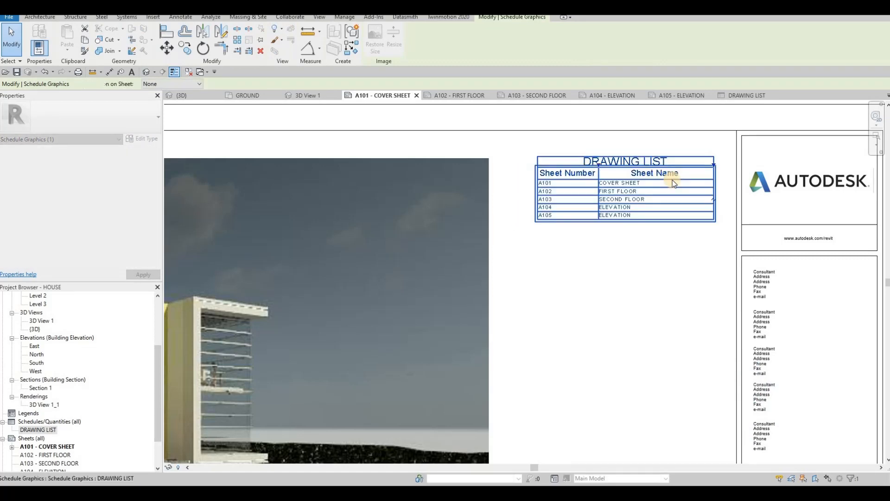
{"action": "scroll", "coordinate": [662, 200], "scroll_direction": "down", "scroll_amount": 3}
{"action": "key", "text": "Escape"}
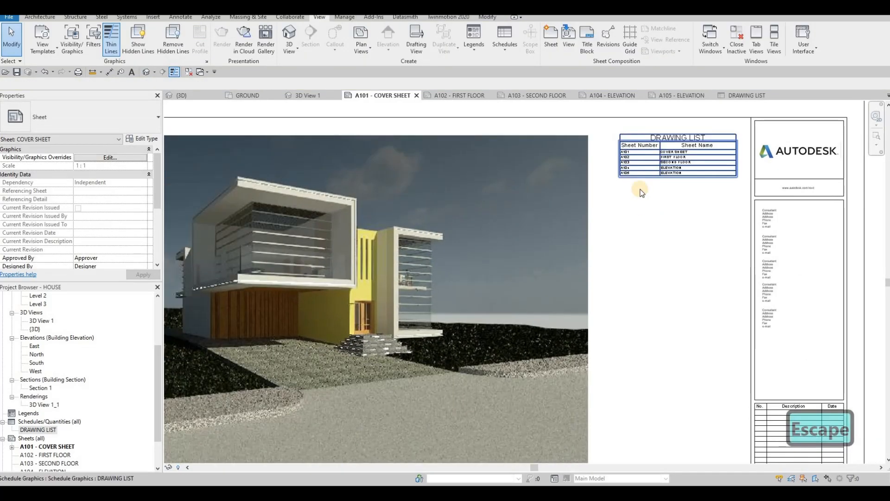
{"action": "scroll", "coordinate": [691, 147], "scroll_direction": "up", "scroll_amount": 2}
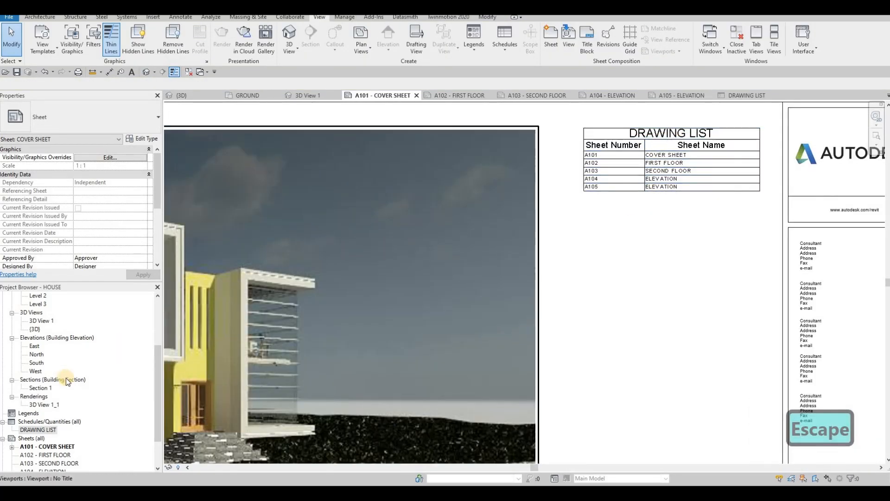
{"action": "scroll", "coordinate": [70, 408], "scroll_direction": "down", "scroll_amount": 2}
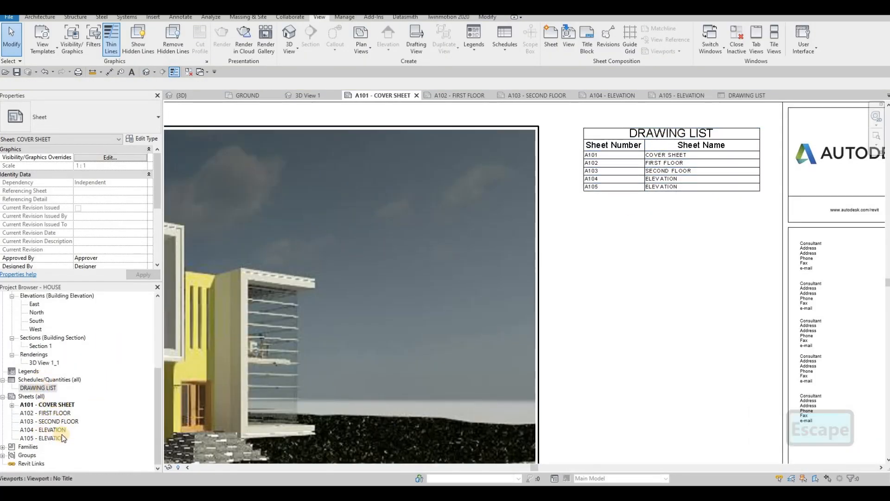
Delete sheet A105 - ELEVATION from the project and undo the deletion.
{"action": "left_click", "coordinate": [49, 439]}
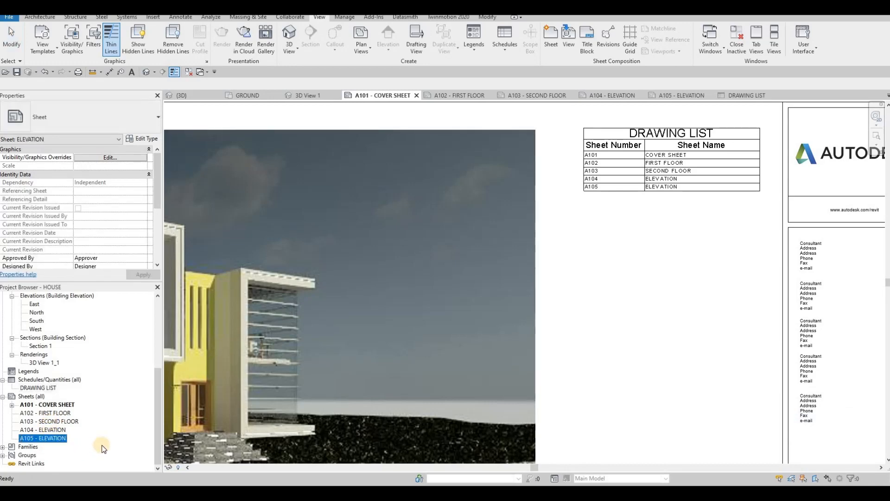
{"action": "key", "text": "Delete"}
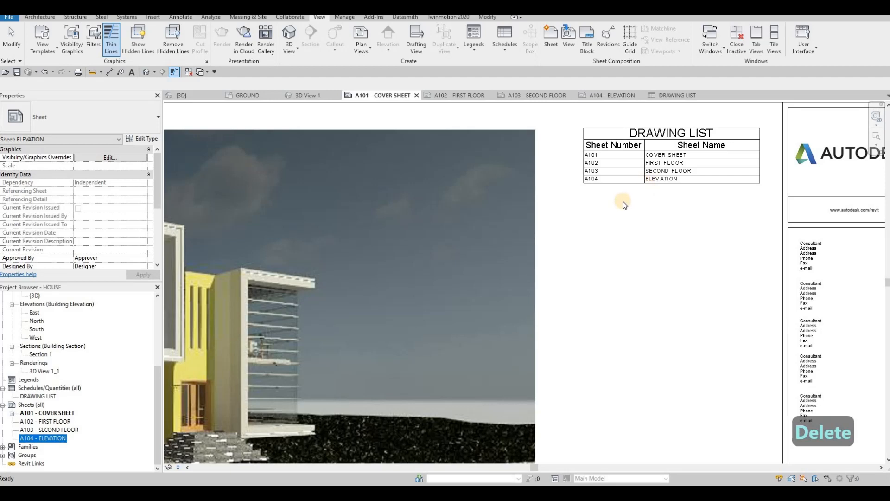
{"action": "key", "text": "ctrl+z"}
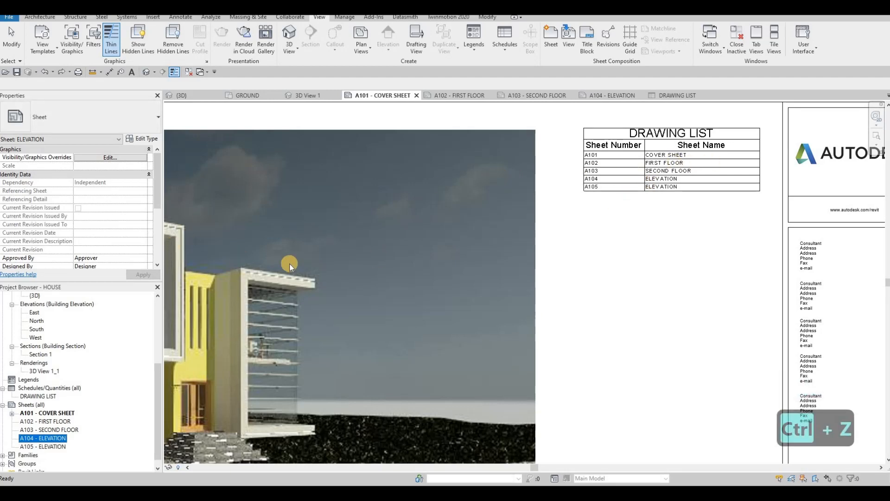
{"action": "scroll", "coordinate": [596, 257], "scroll_direction": "down", "scroll_amount": 3}
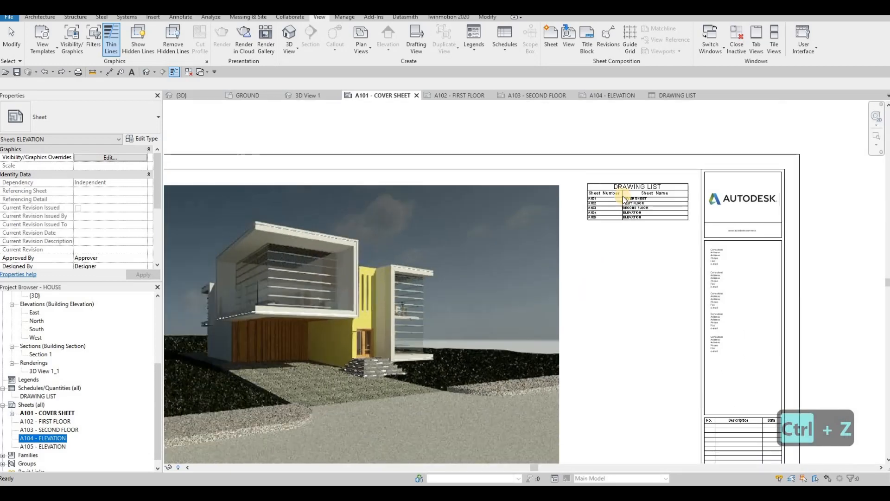
{"action": "key", "text": "Escape"}
{"action": "scroll", "coordinate": [622, 195], "scroll_direction": "down", "scroll_amount": 5}
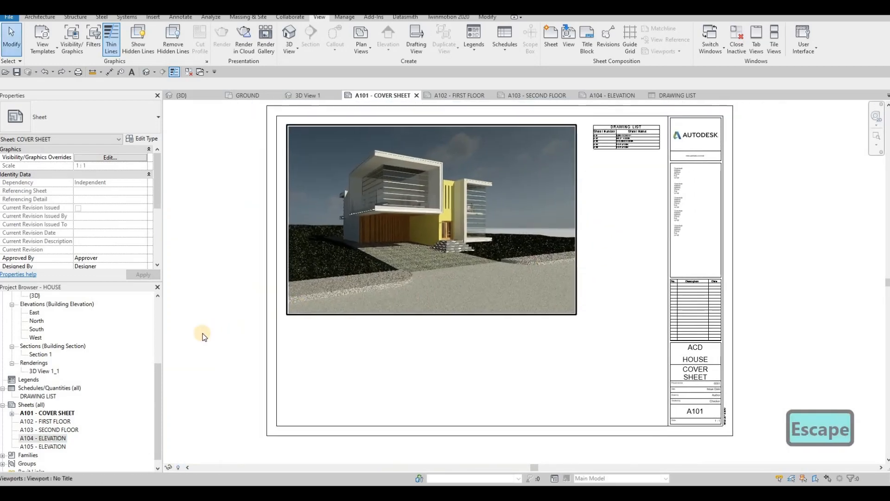
Try placing the Level 1 floor plan on sheet A102 - FIRST FLOOR, and undo the placement.
{"action": "double_click", "coordinate": [44, 421]}
{"action": "scroll", "coordinate": [124, 343], "scroll_direction": "up", "scroll_amount": 4}
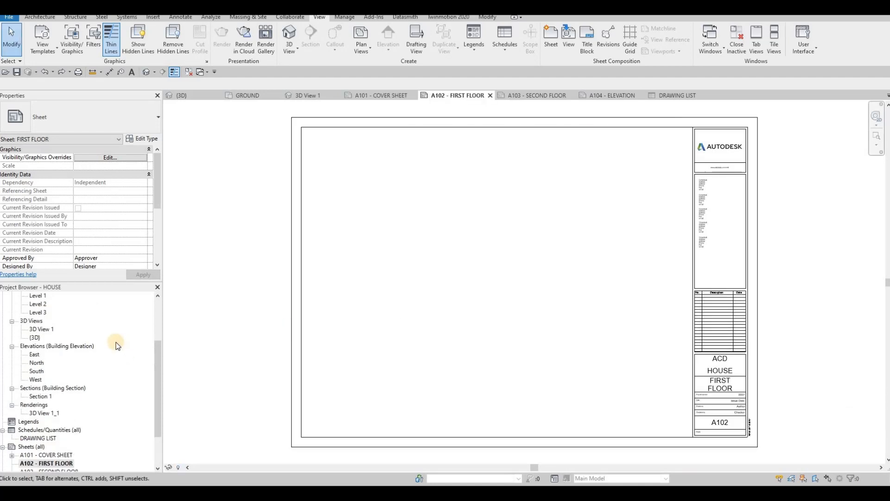
{"action": "scroll", "coordinate": [113, 340], "scroll_direction": "up", "scroll_amount": 1}
{"action": "left_click", "coordinate": [41, 329]}
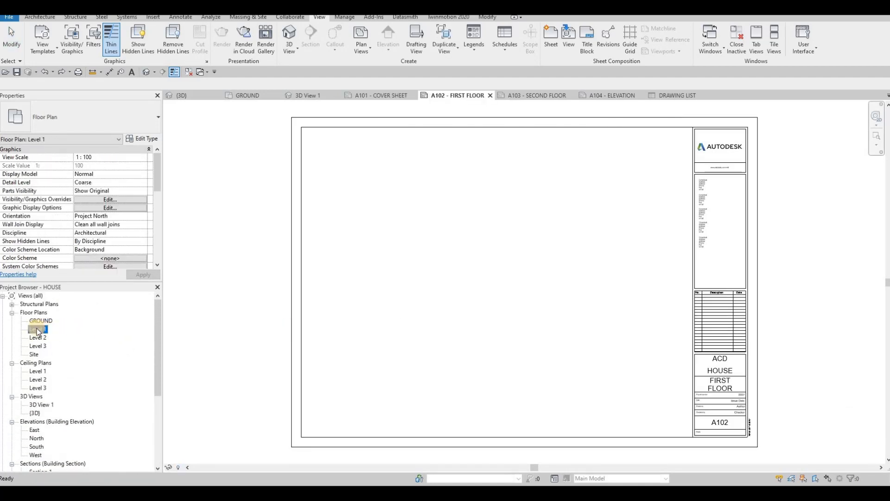
{"action": "left_click_drag", "start_coordinate": [37, 331], "coordinate": [426, 268]}
{"action": "left_click", "coordinate": [500, 276]}
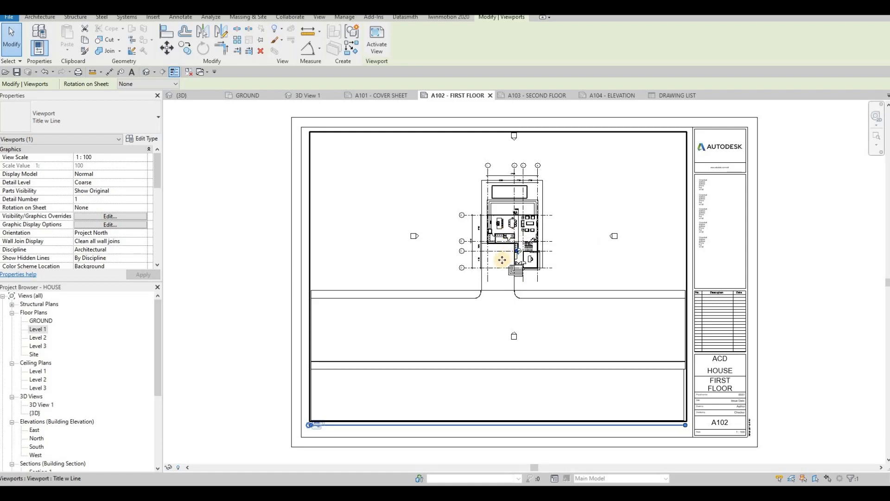
{"action": "key", "text": "ctrl+z"}
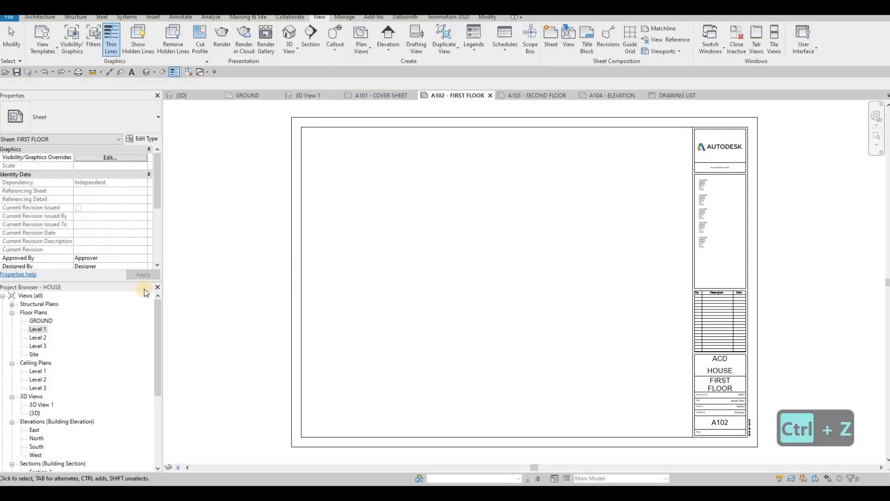
Open the Level 1 floor plan and set its view scale to 1 : 50.
{"action": "double_click", "coordinate": [36, 329]}
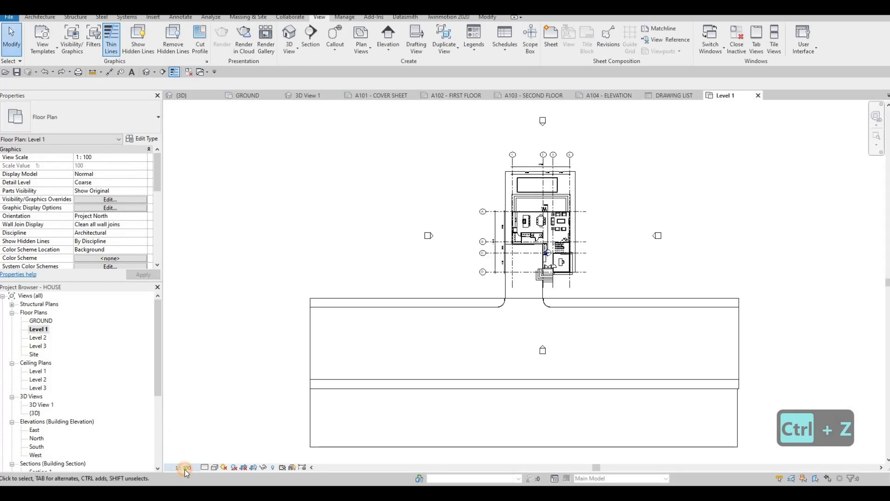
{"action": "left_click", "coordinate": [185, 469]}
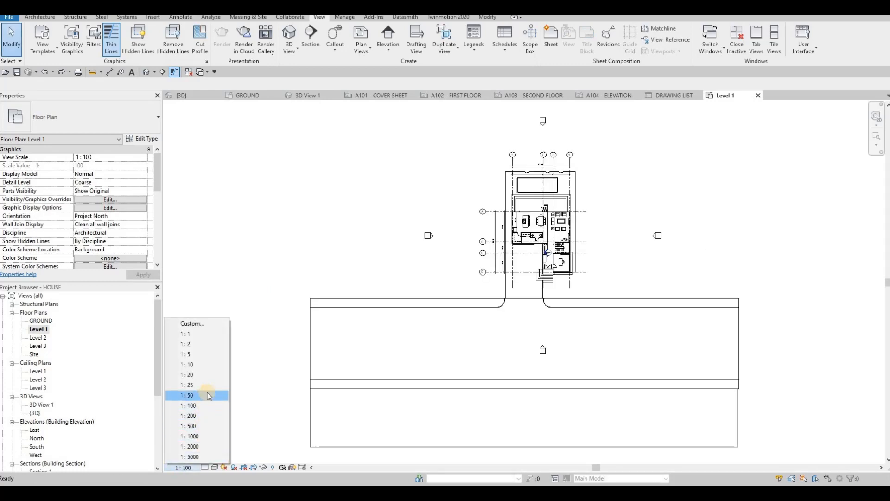
{"action": "left_click", "coordinate": [203, 397]}
Turn on Crop View, Crop Region Visible and Annotation Crop for the Level 1 floor plan.
{"action": "scroll", "coordinate": [297, 387], "scroll_direction": "down", "scroll_amount": 2}
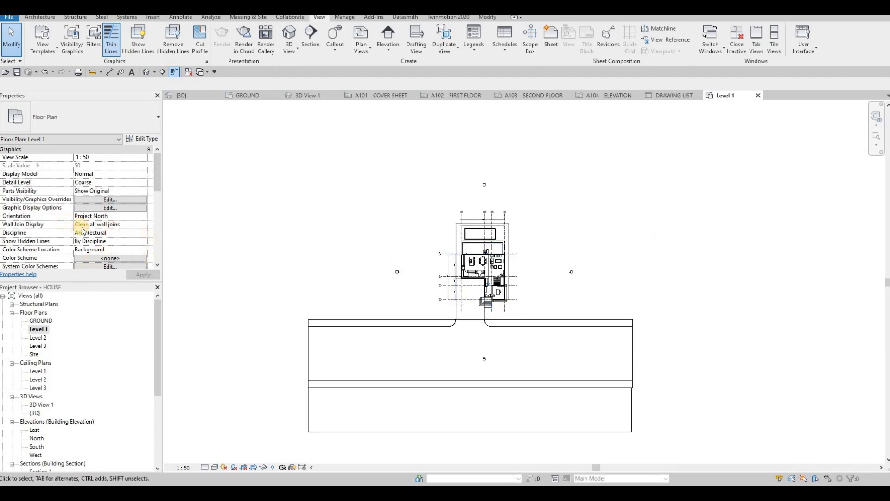
{"action": "scroll", "coordinate": [81, 222], "scroll_direction": "down", "scroll_amount": 5}
{"action": "scroll", "coordinate": [74, 195], "scroll_direction": "up", "scroll_amount": 2}
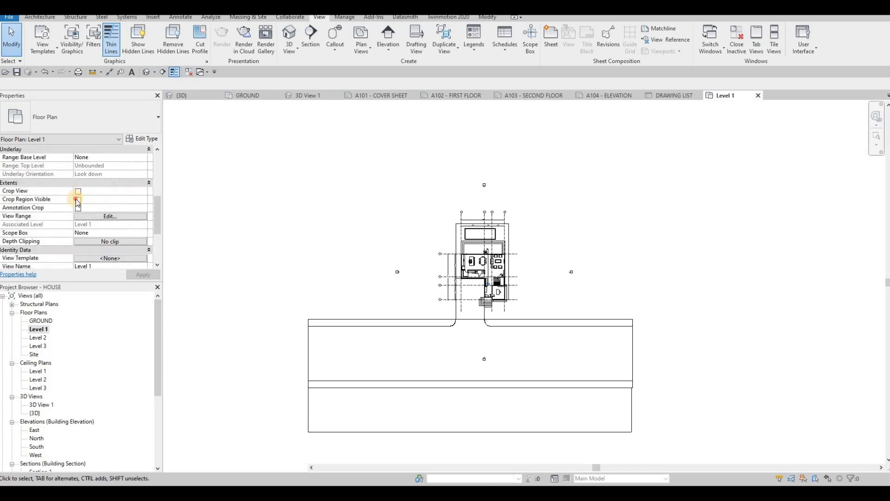
{"action": "left_click", "coordinate": [78, 200]}
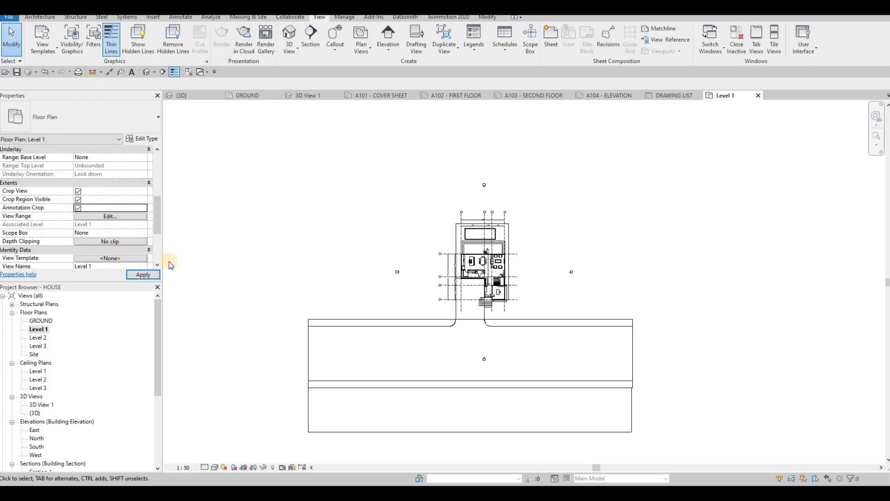
{"action": "left_click", "coordinate": [143, 275]}
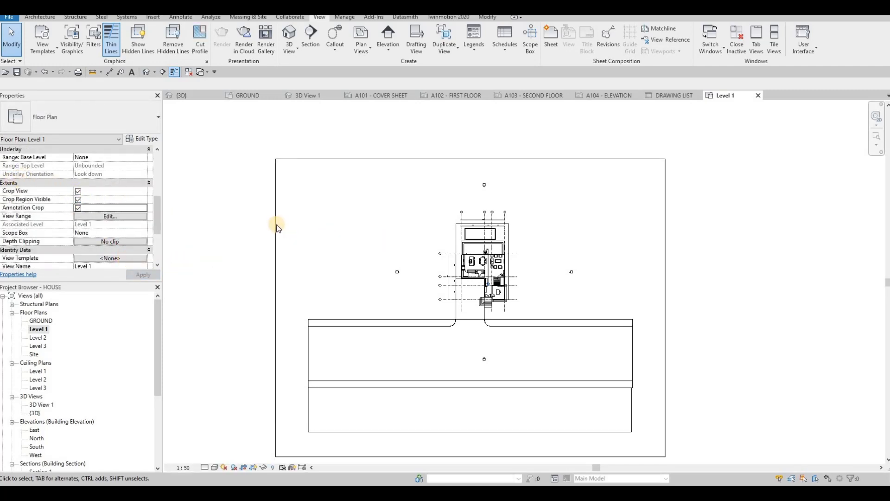
Pull all four sides of the Level 1 crop region in around the house, cutting off most of the surrounding site.
{"action": "left_click", "coordinate": [276, 304]}
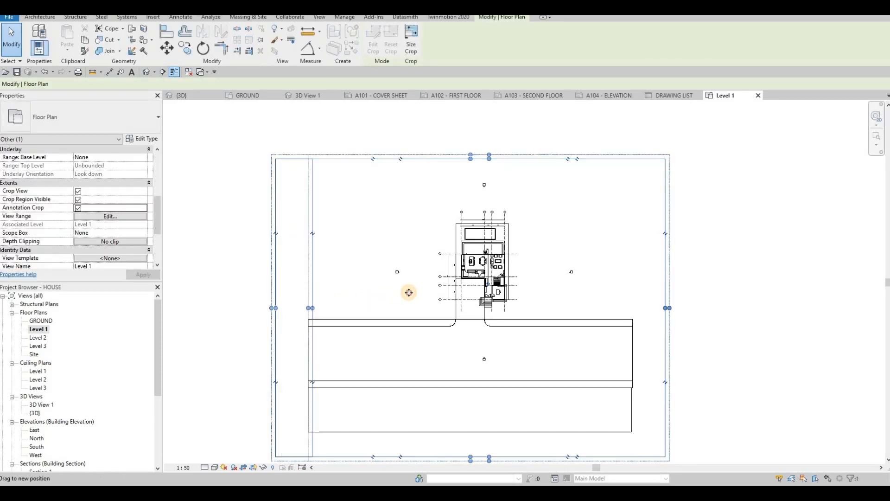
{"action": "left_click_drag", "start_coordinate": [274, 308], "coordinate": [405, 308]}
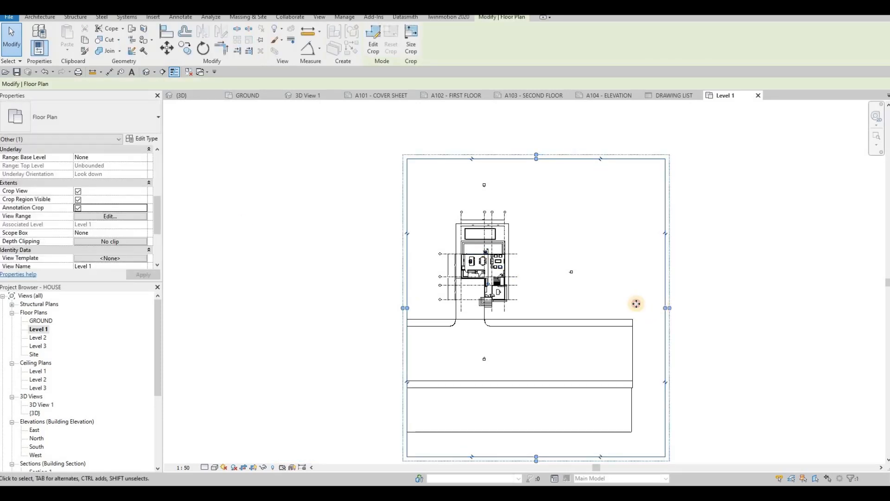
{"action": "left_click_drag", "start_coordinate": [600, 299], "coordinate": [533, 296]}
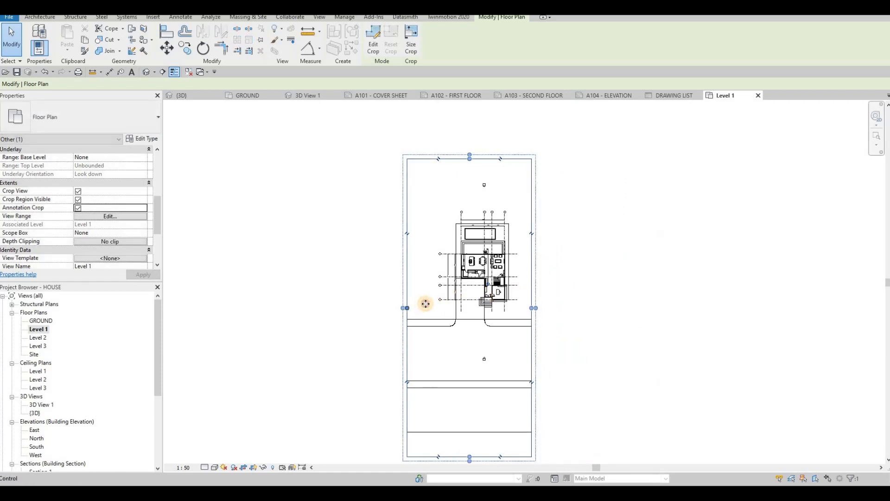
{"action": "left_click_drag", "start_coordinate": [426, 304], "coordinate": [432, 303]}
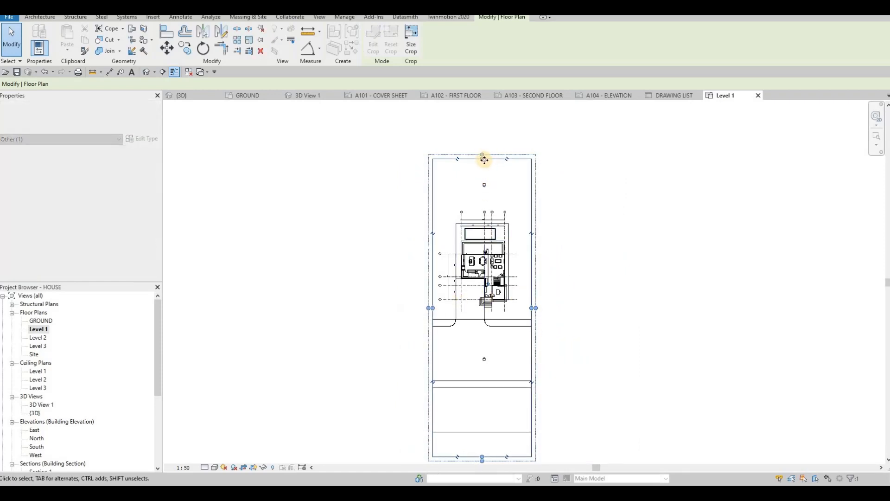
{"action": "left_click_drag", "start_coordinate": [484, 160], "coordinate": [483, 200]}
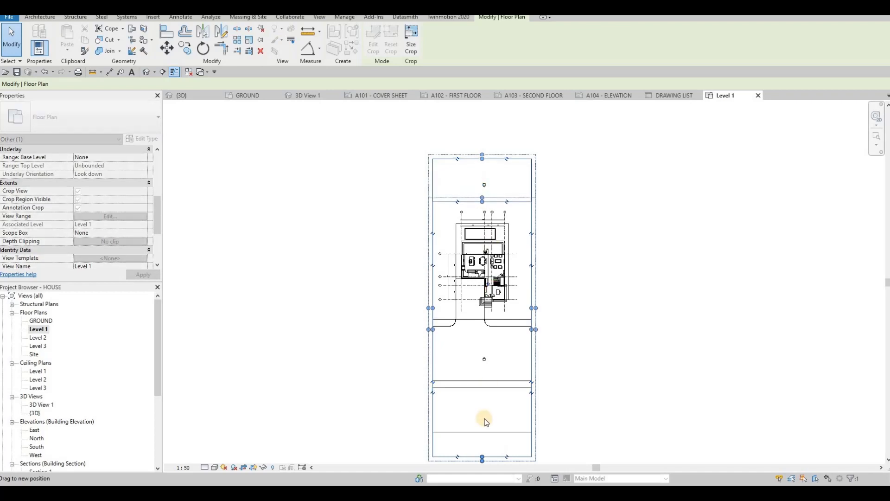
{"action": "left_click_drag", "start_coordinate": [482, 457], "coordinate": [475, 293]}
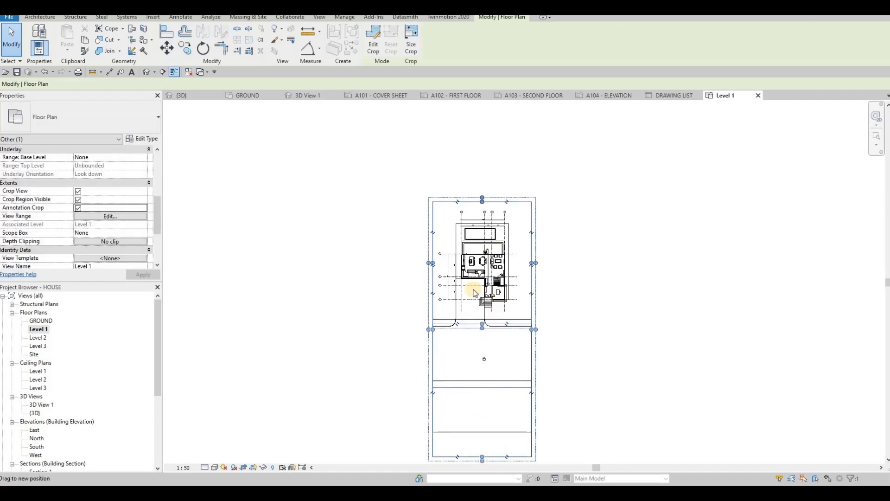
Tighten the crop region's lower edge to just below the entrance steps and adjust its upper edge just above the grid bubbles.
{"action": "scroll", "coordinate": [510, 278], "scroll_direction": "up", "scroll_amount": 6}
{"action": "scroll", "coordinate": [510, 278], "scroll_direction": "down", "scroll_amount": 1}
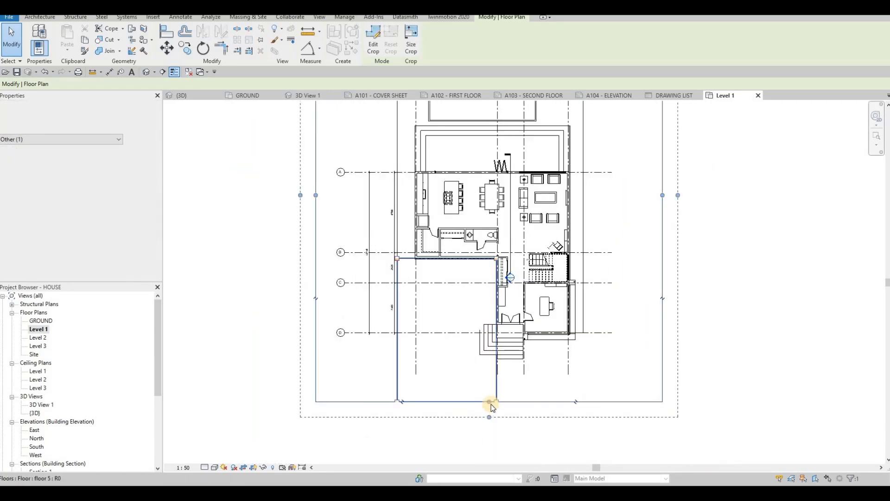
{"action": "left_click_drag", "start_coordinate": [491, 406], "coordinate": [463, 188]}
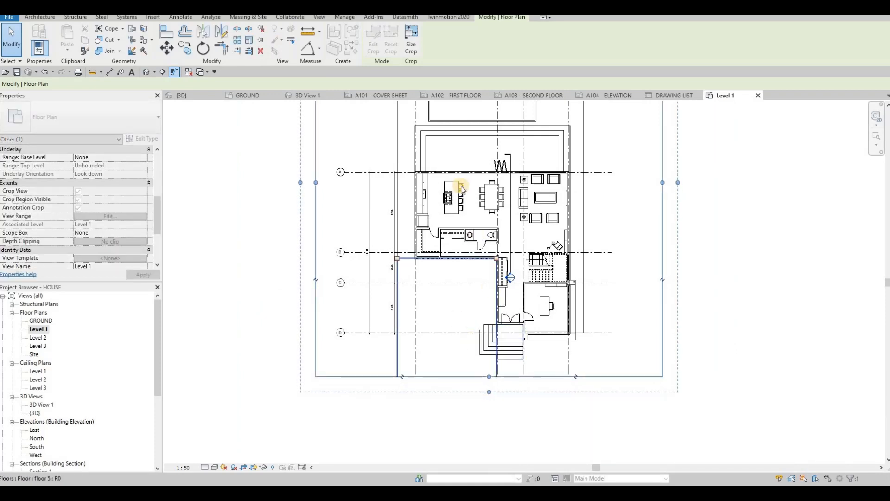
{"action": "middle_click_drag", "start_coordinate": [477, 208], "coordinate": [470, 299]}
{"action": "scroll", "coordinate": [471, 299], "scroll_direction": "down", "scroll_amount": 3}
{"action": "left_click_drag", "start_coordinate": [477, 157], "coordinate": [475, 168]}
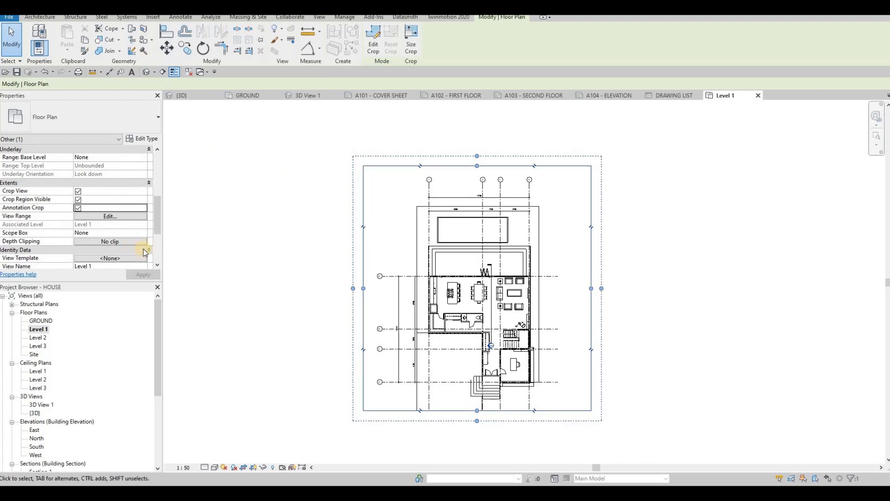
Place the cropped Level 1 floor plan on the left part of sheet A102 - FIRST FLOOR.
{"action": "left_click", "coordinate": [437, 96]}
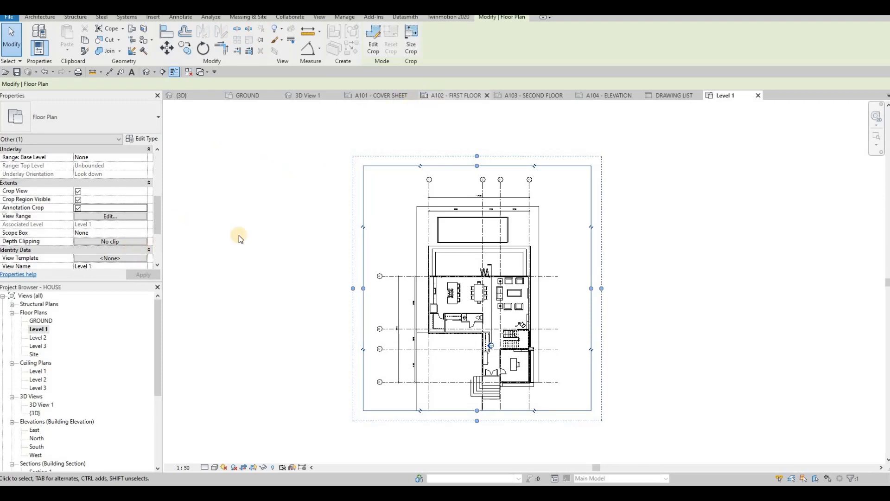
{"action": "left_click", "coordinate": [37, 329]}
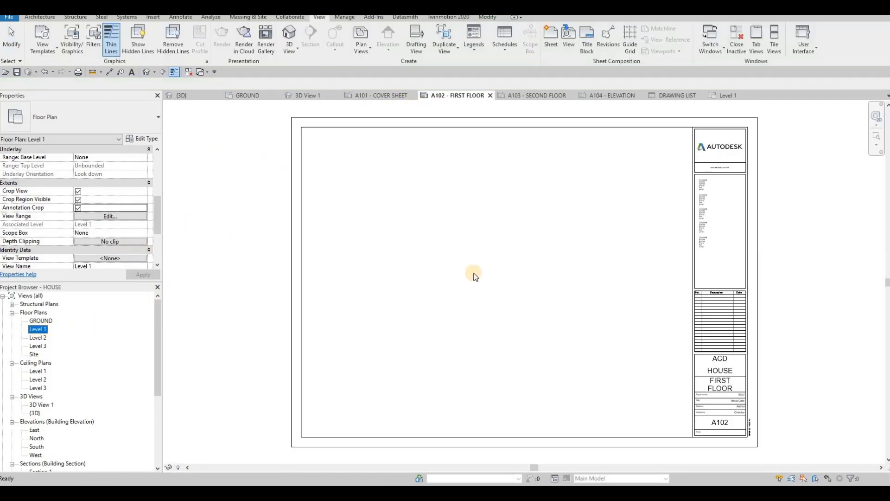
{"action": "left_click_drag", "start_coordinate": [480, 269], "coordinate": [487, 269]}
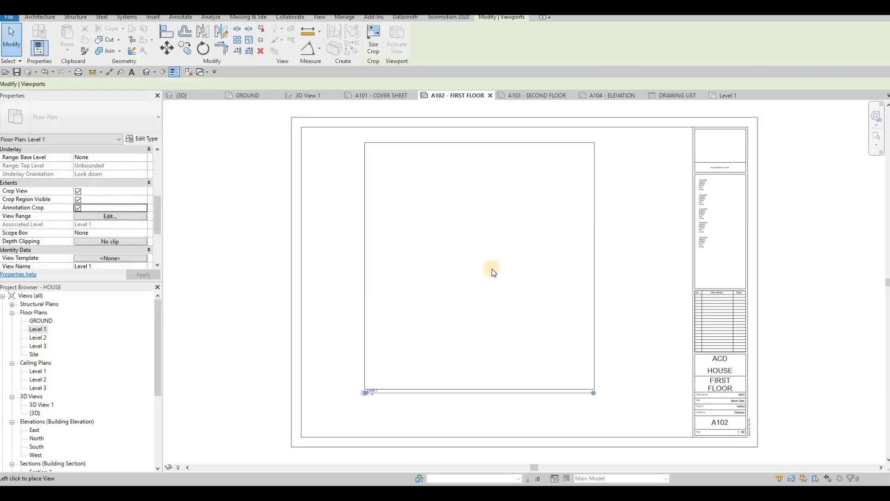
{"action": "left_click", "coordinate": [434, 263]}
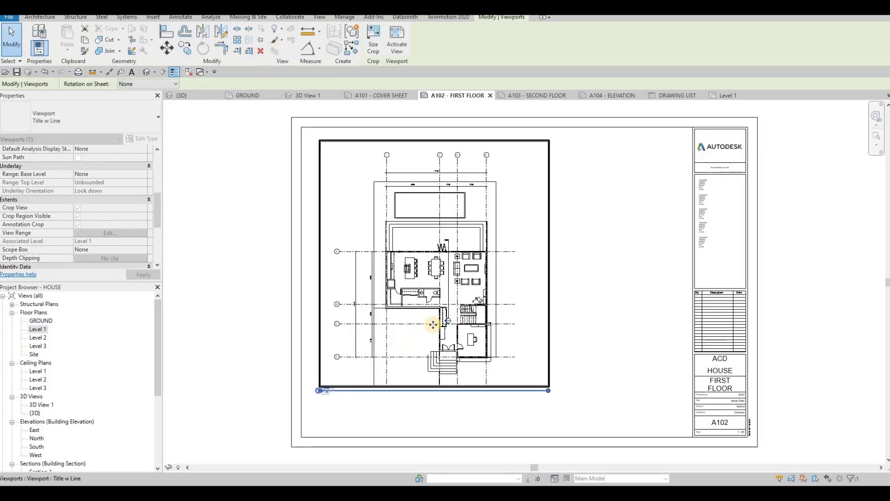
{"action": "scroll", "coordinate": [421, 327], "scroll_direction": "up", "scroll_amount": 2}
{"action": "scroll", "coordinate": [387, 315], "scroll_direction": "down", "scroll_amount": 1}
{"action": "key", "text": "Escape"}
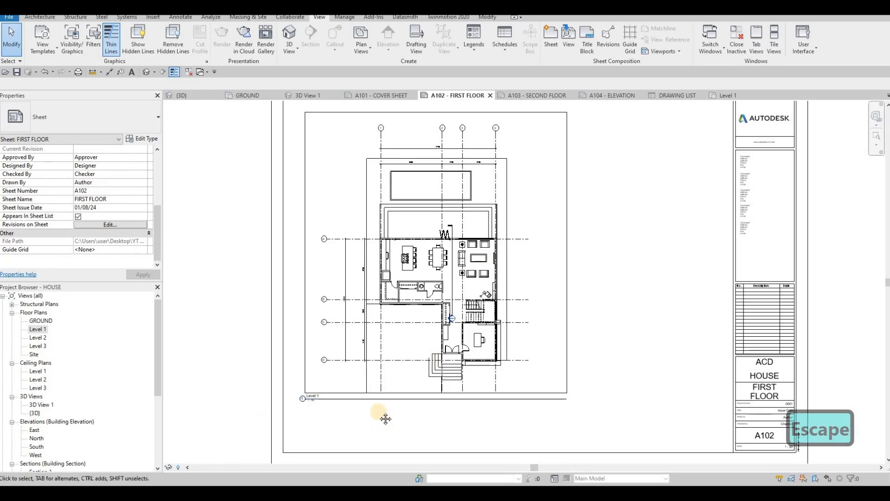
{"action": "middle_click_drag", "start_coordinate": [785, 409], "coordinate": [793, 366]}
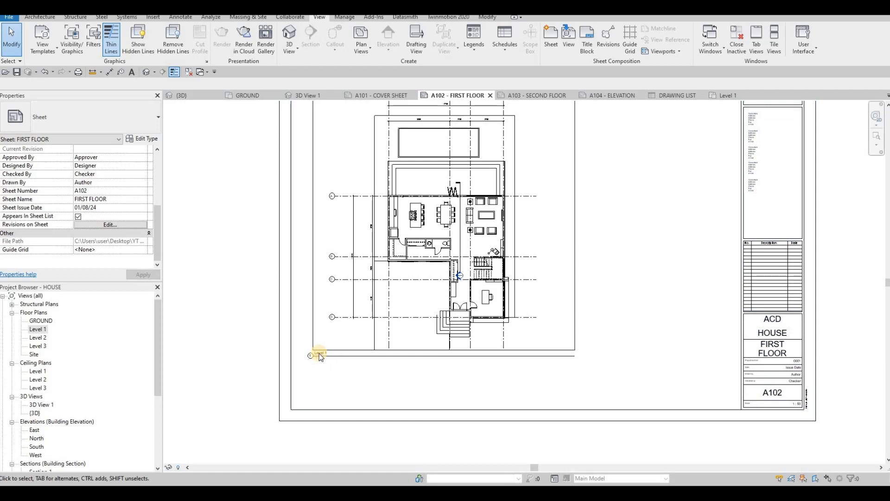
{"action": "scroll", "coordinate": [319, 355], "scroll_direction": "up", "scroll_amount": 1}
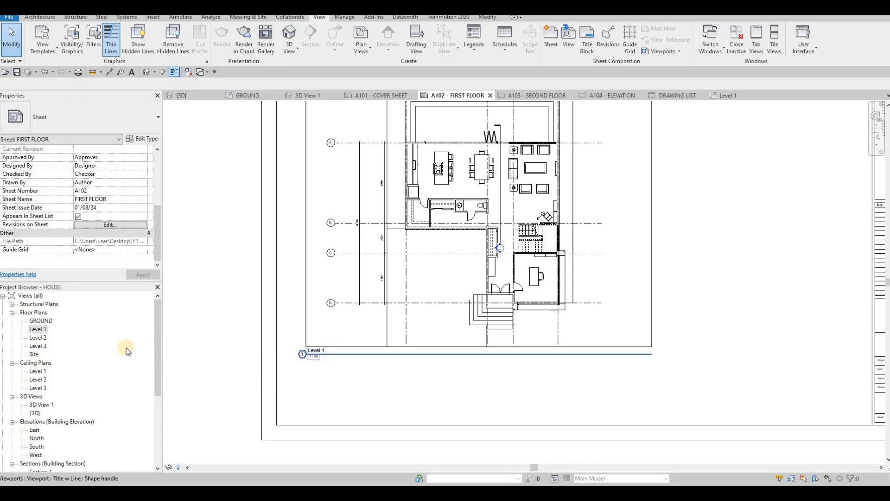
{"action": "scroll", "coordinate": [340, 356], "scroll_direction": "down", "scroll_amount": 3}
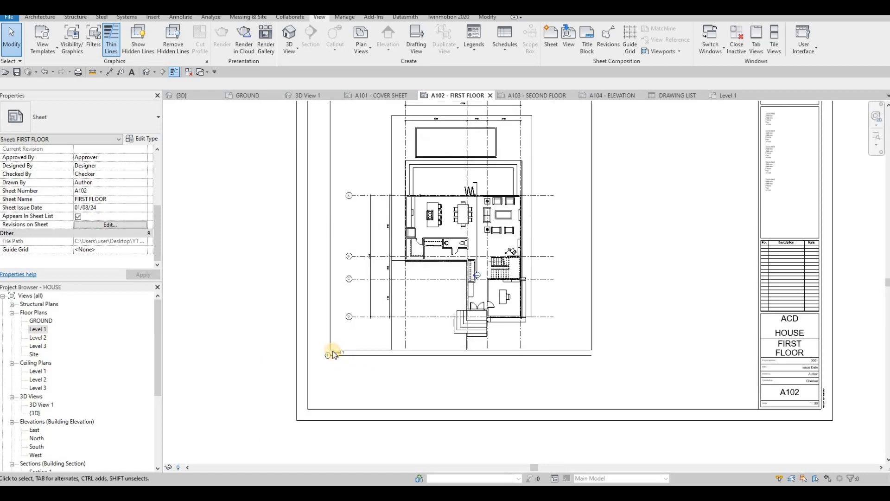
{"action": "scroll", "coordinate": [341, 355], "scroll_direction": "up", "scroll_amount": 4}
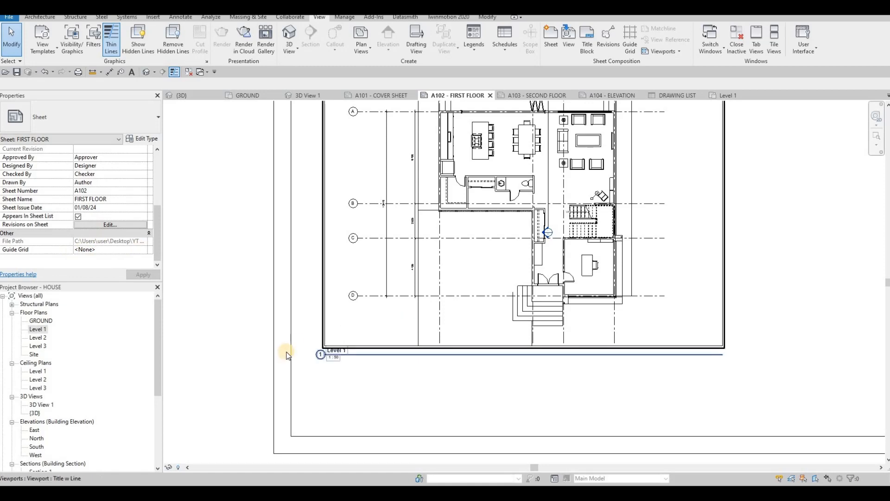
{"action": "left_click", "coordinate": [261, 330]}
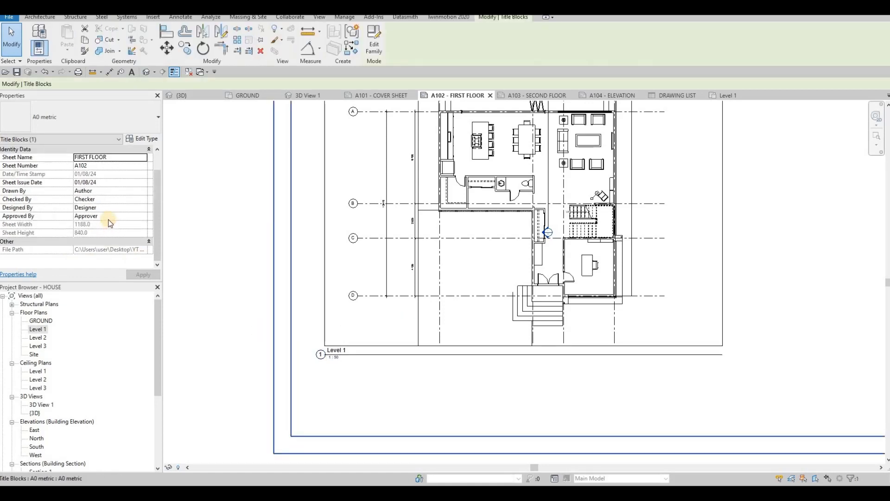
{"action": "key", "text": "Escape"}
{"action": "key", "text": "Escape"}
Set the Level 1 viewport's Title on Sheet to FIRST FLOOR.
{"action": "left_click", "coordinate": [335, 227]}
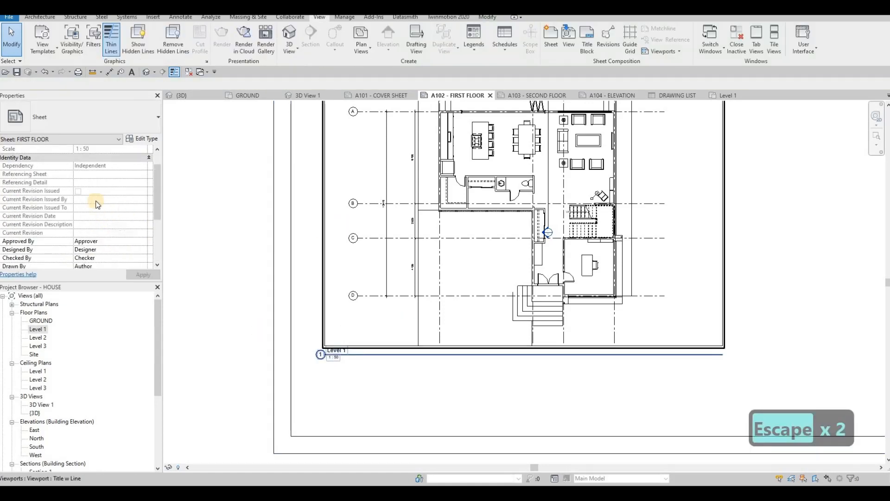
{"action": "scroll", "coordinate": [96, 219], "scroll_direction": "down", "scroll_amount": 5}
{"action": "scroll", "coordinate": [96, 219], "scroll_direction": "down", "scroll_amount": 3}
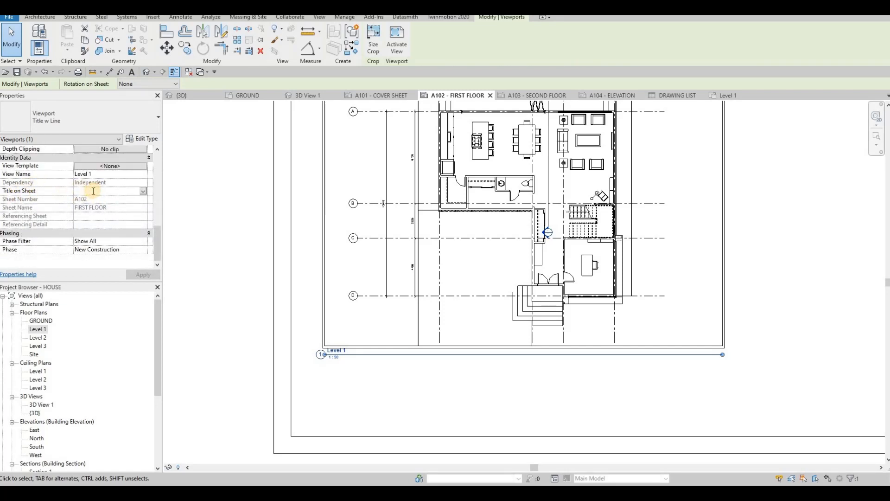
{"action": "type", "text": "FIRST"}
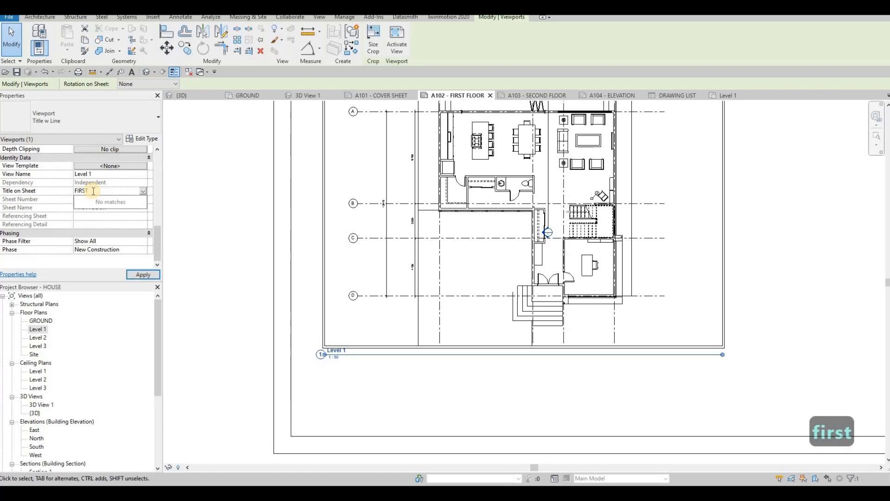
{"action": "type", "text": " FLOOR"}
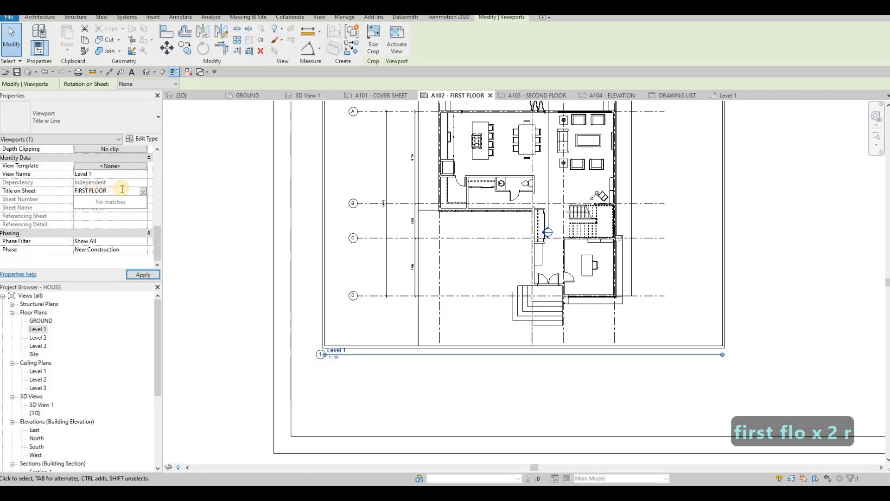
{"action": "left_click", "coordinate": [156, 275]}
{"action": "left_click", "coordinate": [151, 275]}
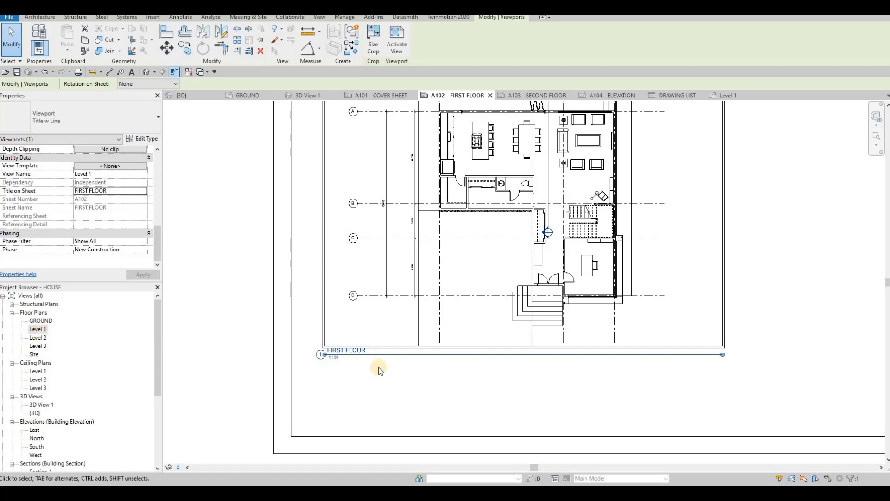
Move the FIRST FLOOR view title slightly down, clear of the viewport's lower border.
{"action": "left_click", "coordinate": [350, 351]}
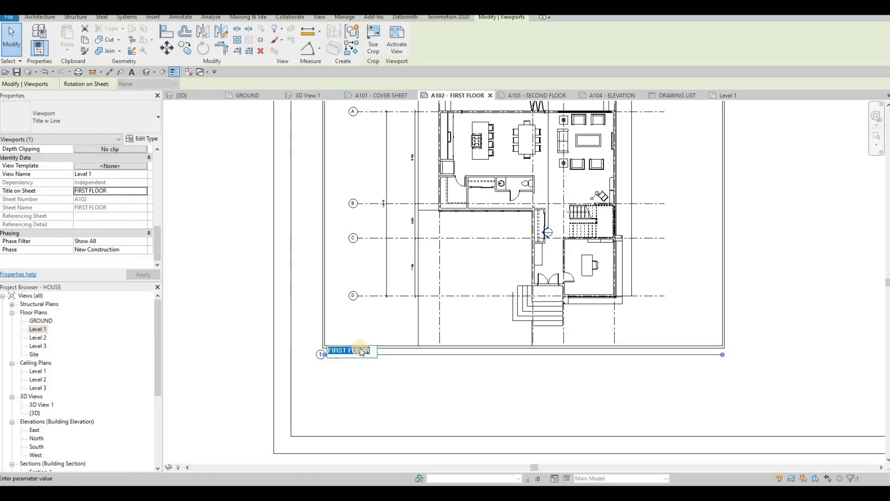
{"action": "key", "text": "Escape"}
{"action": "scroll", "coordinate": [357, 352], "scroll_direction": "up", "scroll_amount": 2}
{"action": "key", "text": "Escape"}
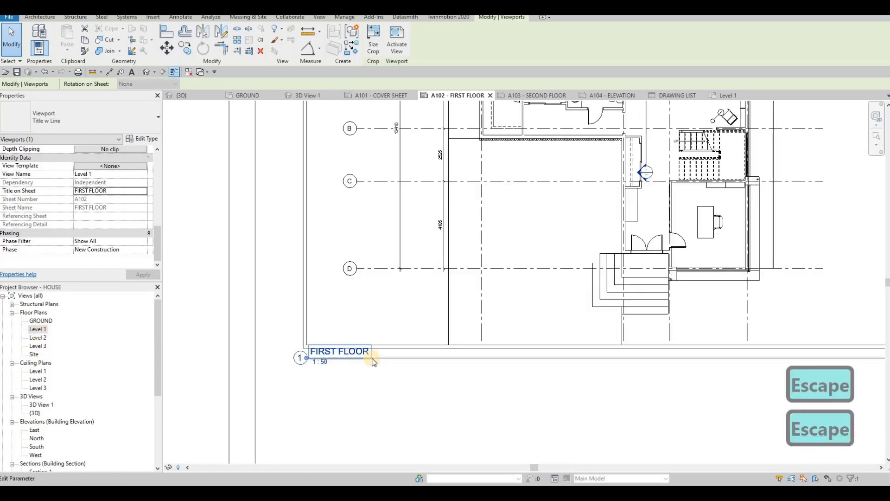
{"action": "key", "text": "Escape"}
{"action": "mouse_move", "coordinate": [368, 357]}
{"action": "left_mouse_down"}
{"action": "mouse_move", "coordinate": [382, 372]}
{"action": "mouse_move", "coordinate": [371, 366]}
{"action": "left_mouse_up"}
{"action": "scroll", "coordinate": [391, 366], "scroll_direction": "down", "scroll_amount": 2}
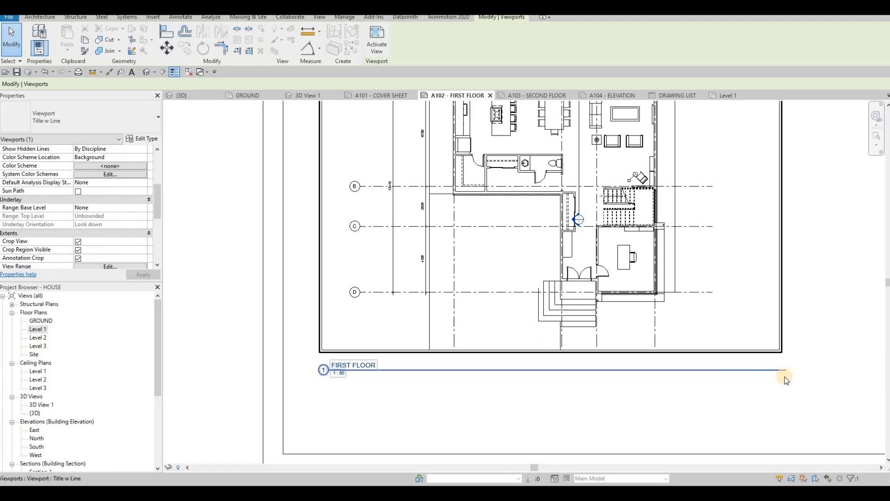
Shorten the FIRST FLOOR view title's line so it ends just past the title text.
{"action": "left_click", "coordinate": [507, 307]}
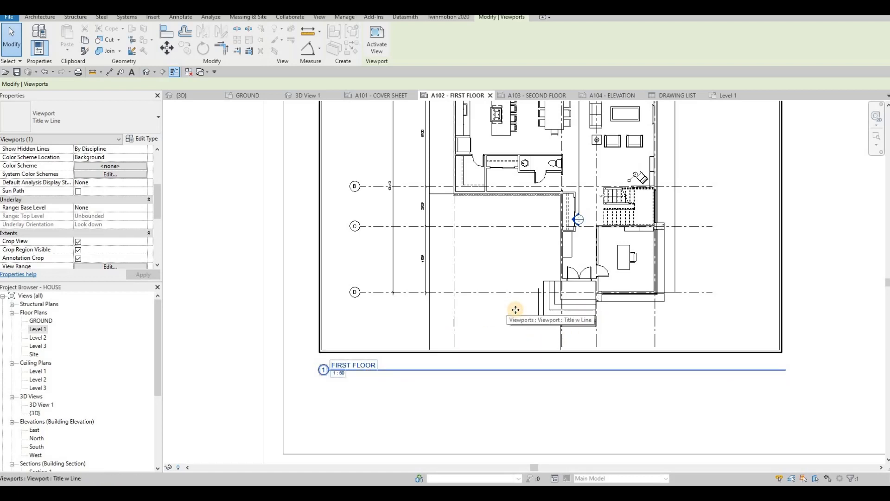
{"action": "left_click_drag", "start_coordinate": [746, 370], "coordinate": [388, 372]}
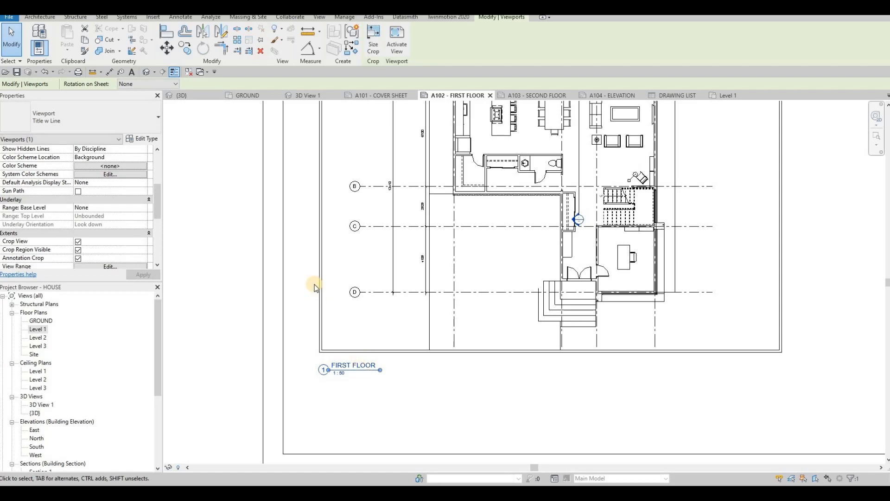
{"action": "scroll", "coordinate": [315, 285], "scroll_direction": "down", "scroll_amount": 3}
{"action": "key", "text": "Escape"}
{"action": "scroll", "coordinate": [322, 280], "scroll_direction": "down", "scroll_amount": 3}
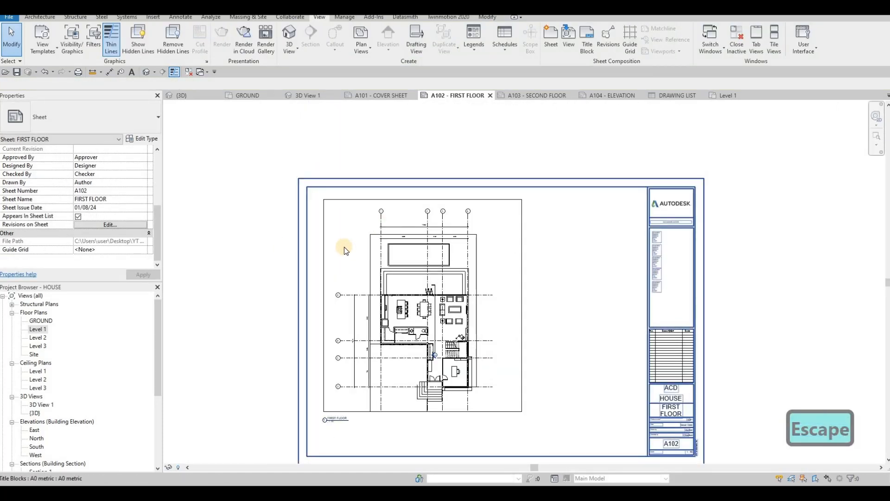
Turn off Crop Region Visible for the Level 1 floor plan and return to sheet A102 - FIRST FLOOR.
{"action": "left_click", "coordinate": [727, 95]}
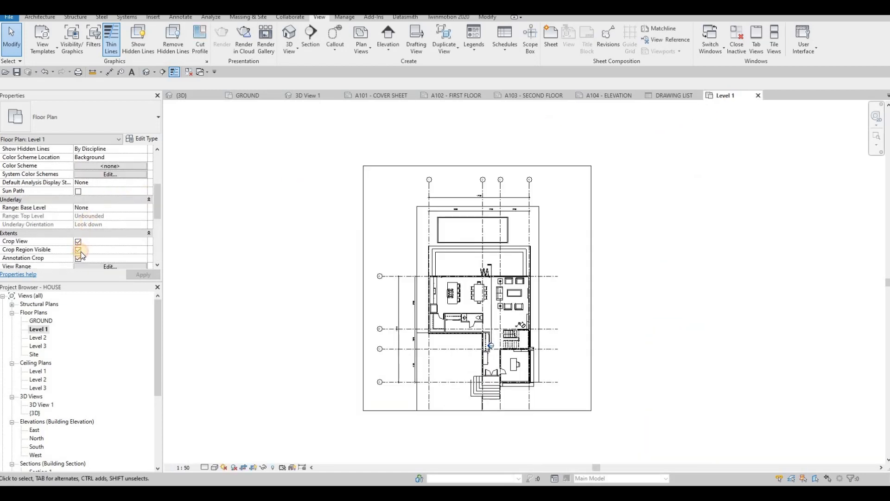
{"action": "left_click", "coordinate": [79, 250]}
{"action": "left_click", "coordinate": [134, 275]}
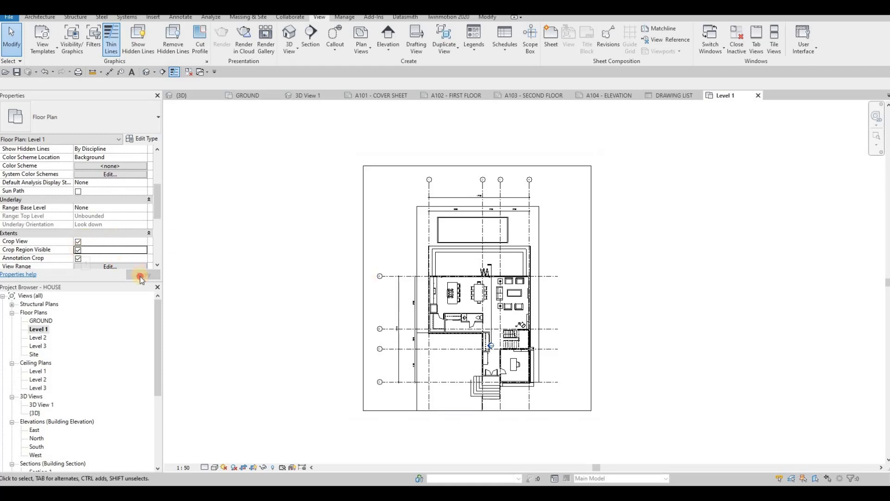
{"action": "left_click", "coordinate": [441, 95]}
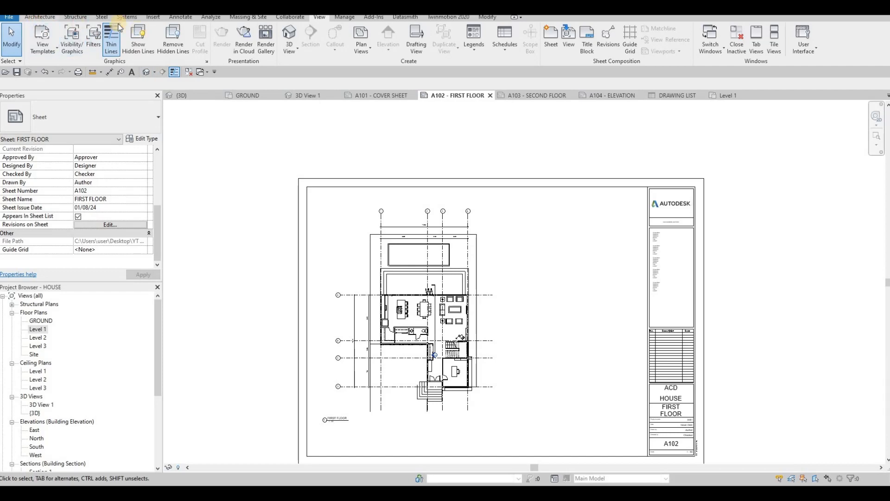
Draw a rectangular detail-line frame in Thin Lines, about 515 by 636 mm, around the floor plan on sheet A102.
{"action": "left_click", "coordinate": [173, 19]}
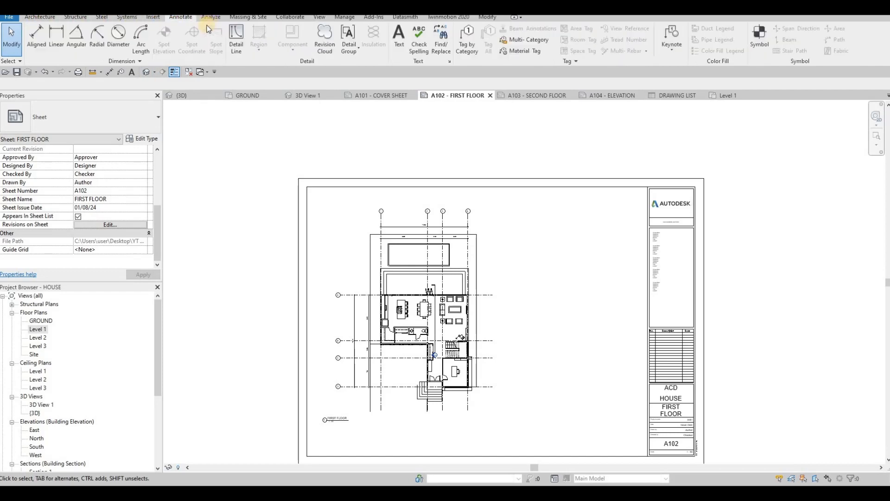
{"action": "left_click", "coordinate": [241, 35]}
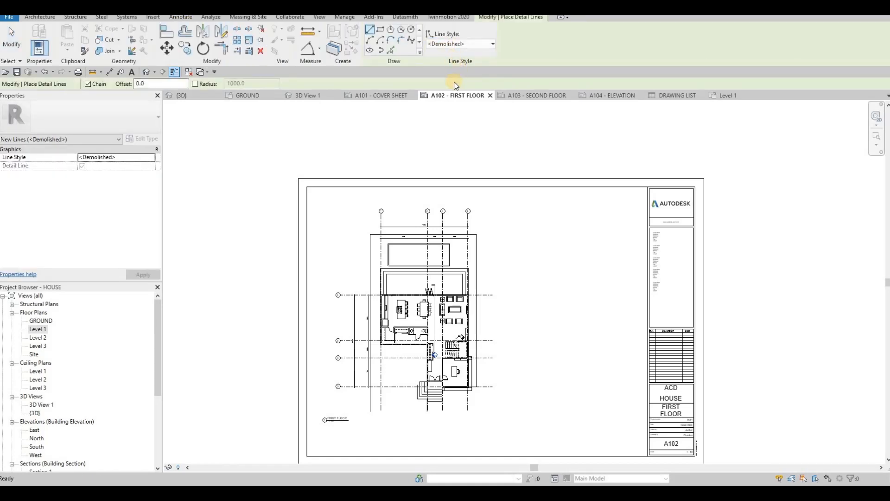
{"action": "left_click", "coordinate": [463, 44]}
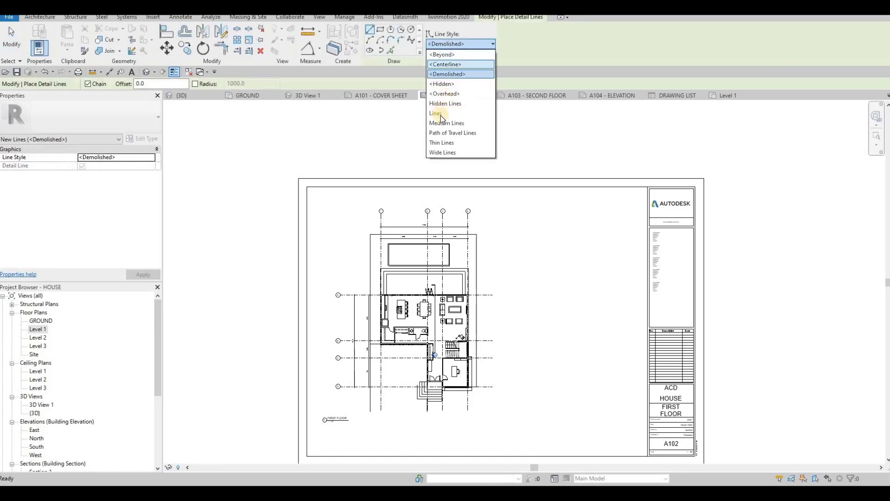
{"action": "left_click", "coordinate": [380, 32]}
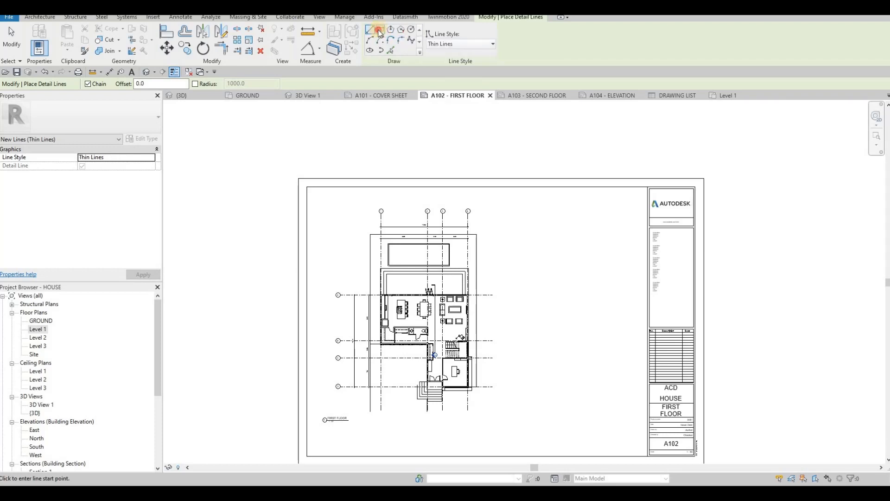
{"action": "left_click", "coordinate": [317, 199]}
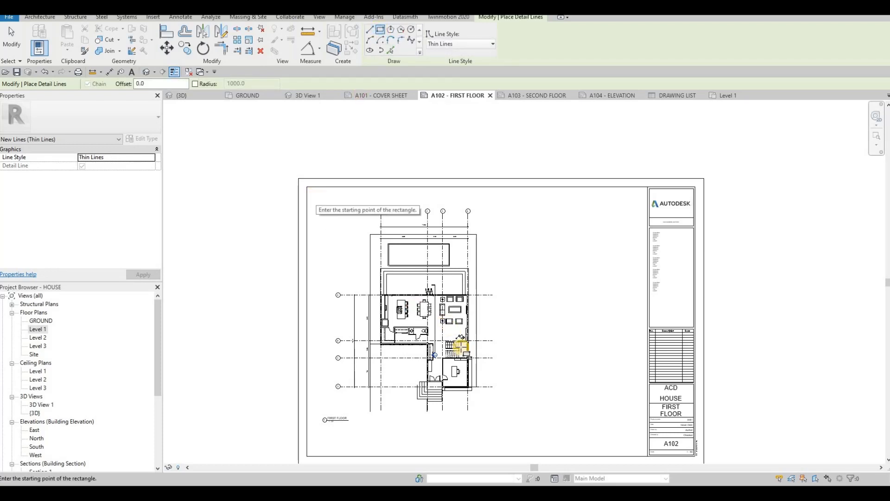
{"action": "left_click", "coordinate": [491, 411]}
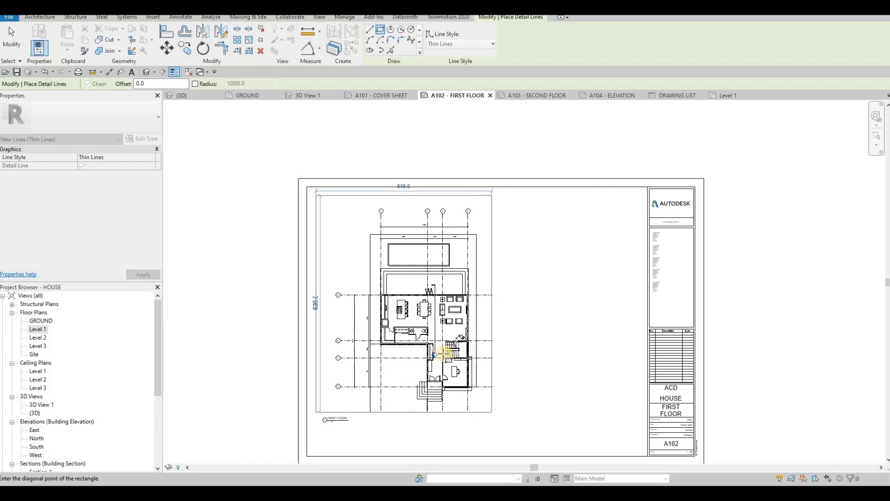
{"action": "key", "text": "Escape"}
{"action": "key", "text": "Escape"}
Nudge the floor plan viewport left and slightly up so the plan sits centrally within the rectangular frame.
{"action": "left_click", "coordinate": [435, 332]}
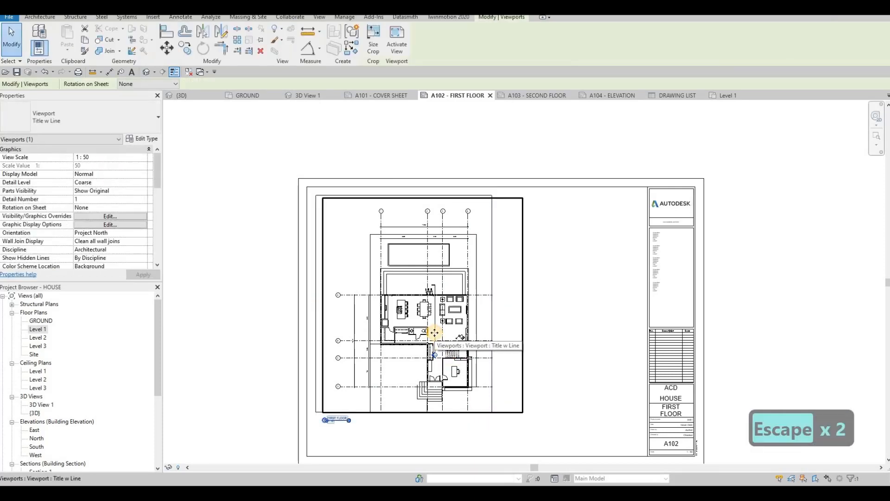
{"action": "key", "text": "Left"}
{"action": "key", "text": "Left"}
{"action": "key", "text": "Left"}
{"action": "key", "text": "Up"}
{"action": "key", "text": "Left"}
{"action": "key", "text": "Left"}
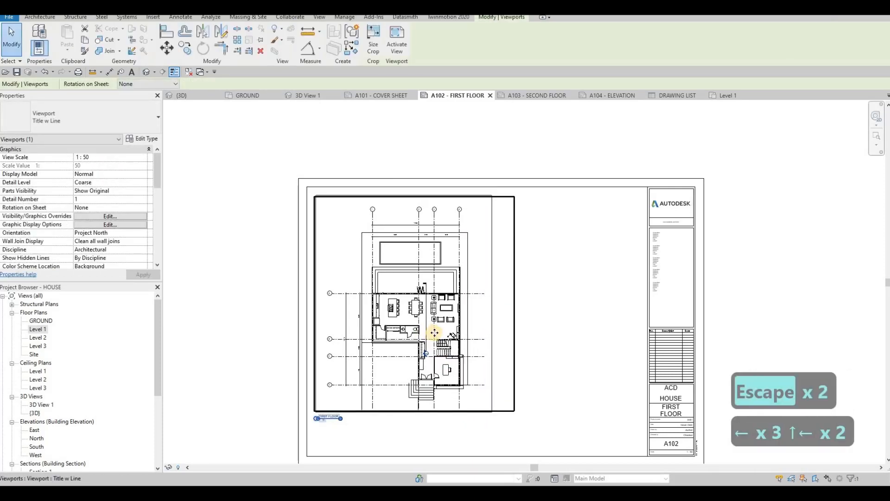
{"action": "key", "text": "Up"}
{"action": "key", "text": "Left"}
{"action": "key", "text": "Left"}
{"action": "key", "text": "Up"}
{"action": "key", "text": "Down"}
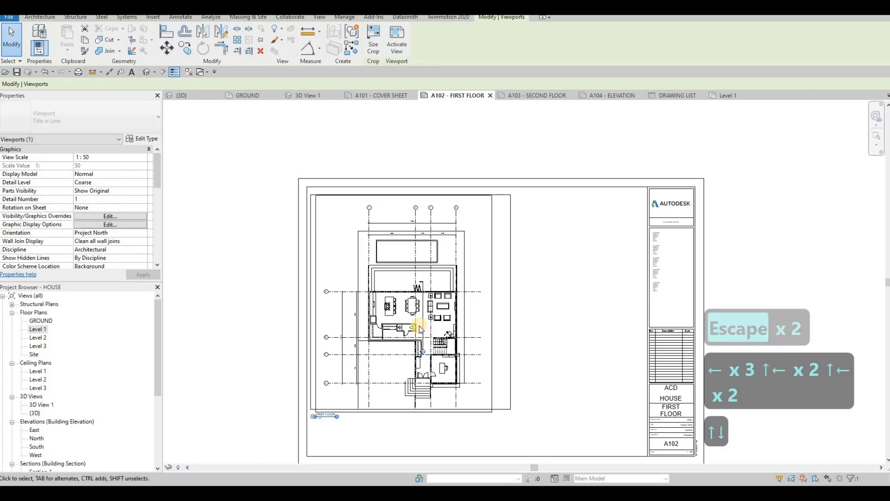
{"action": "key", "text": "Escape"}
{"action": "key", "text": "Escape"}
Move the FIRST FLOOR view title slightly right and down, just below the frame's lower-left corner.
{"action": "scroll", "coordinate": [341, 297], "scroll_direction": "up", "scroll_amount": 5}
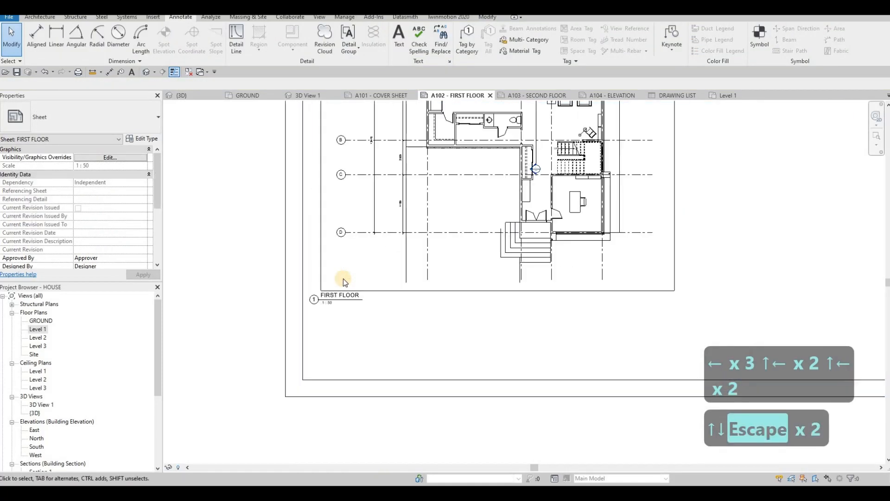
{"action": "left_click", "coordinate": [345, 274]}
{"action": "left_click_drag", "start_coordinate": [345, 275], "coordinate": [369, 280]}
{"action": "key", "text": "Escape"}
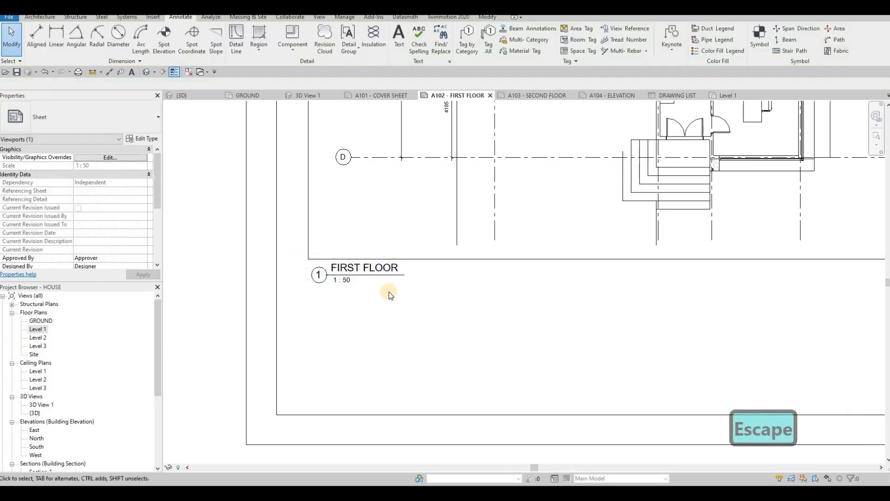
Examine the frame's spacing from the sheet border and the overall layout of the plan and title on sheet A102.
{"action": "scroll", "coordinate": [392, 306], "scroll_direction": "down", "scroll_amount": 3}
{"action": "scroll", "coordinate": [371, 194], "scroll_direction": "down", "scroll_amount": 4}
{"action": "scroll", "coordinate": [354, 190], "scroll_direction": "up", "scroll_amount": 5}
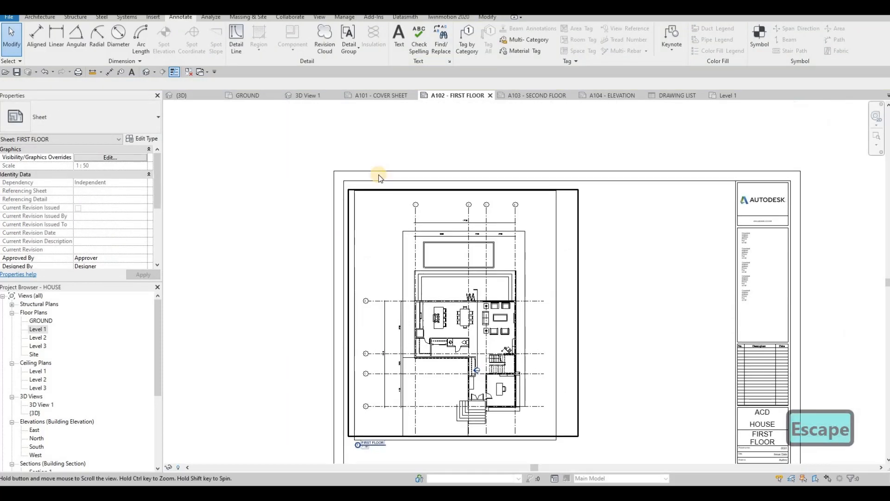
{"action": "scroll", "coordinate": [364, 192], "scroll_direction": "up", "scroll_amount": 1}
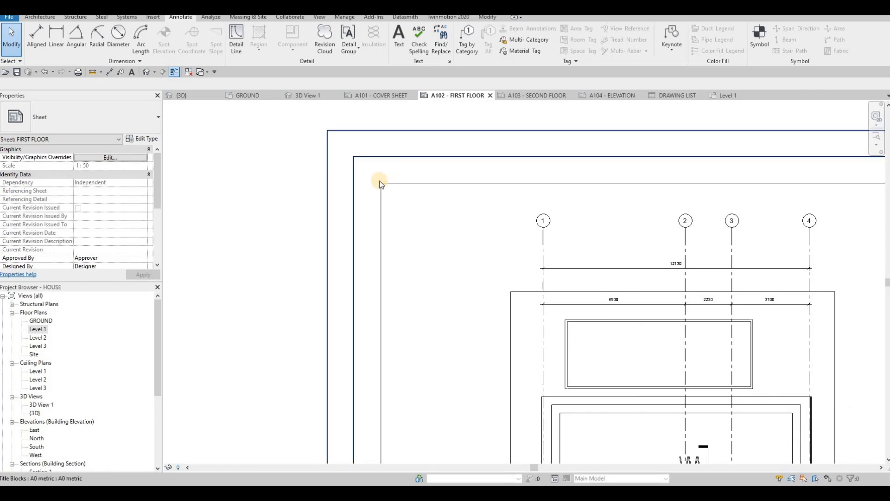
{"action": "left_click", "coordinate": [299, 136]}
{"action": "scroll", "coordinate": [349, 182], "scroll_direction": "down", "scroll_amount": 3}
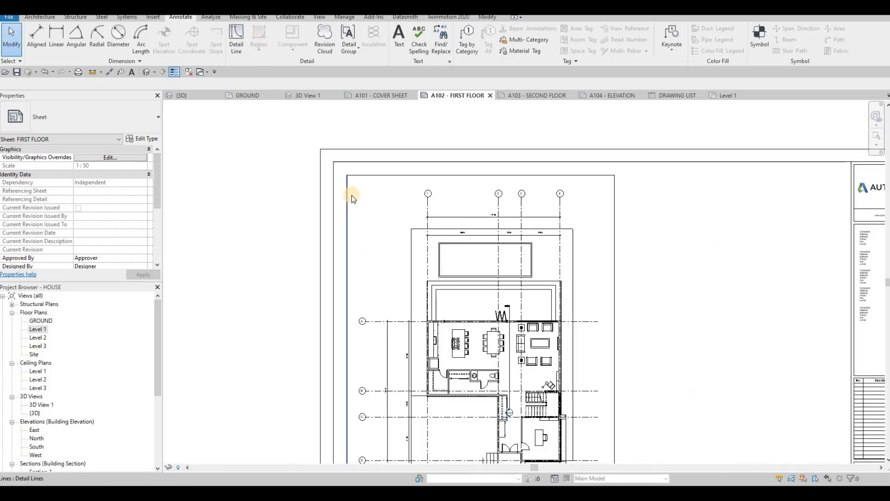
{"action": "scroll", "coordinate": [330, 173], "scroll_direction": "up", "scroll_amount": 2}
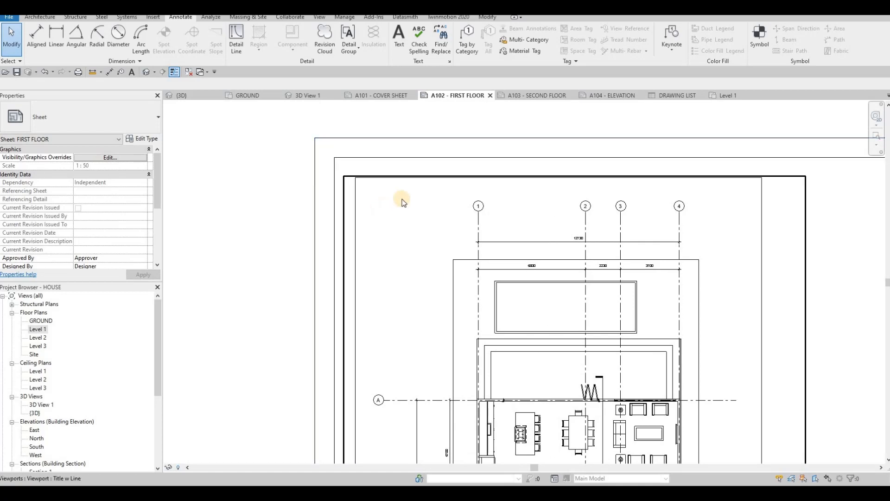
{"action": "scroll", "coordinate": [378, 193], "scroll_direction": "down", "scroll_amount": 3}
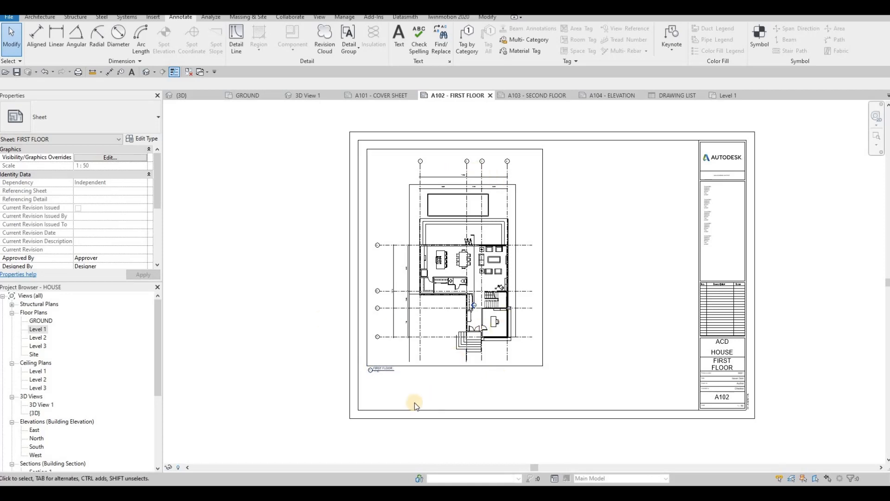
{"action": "middle_click_drag", "start_coordinate": [418, 358], "coordinate": [419, 301]}
{"action": "scroll", "coordinate": [419, 302], "scroll_direction": "down", "scroll_amount": 1}
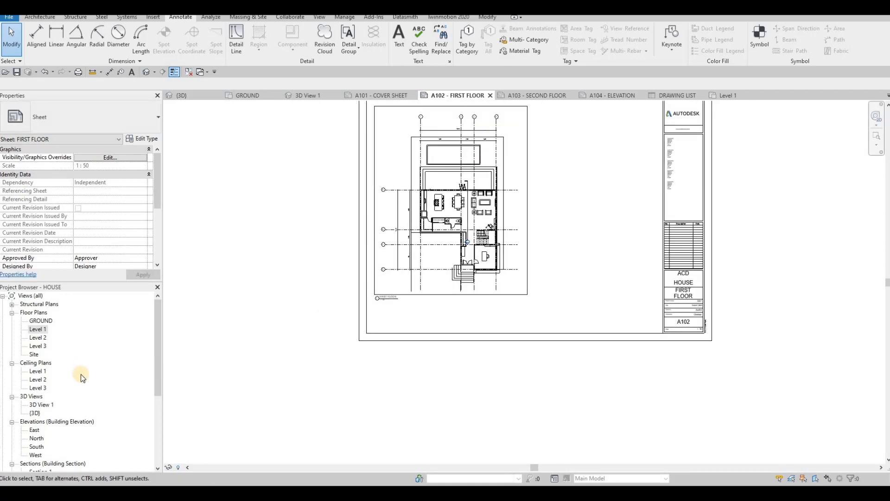
Open the Level 2 floor plan and set its view scale to 1:50.
{"action": "left_click_drag", "start_coordinate": [187, 228], "coordinate": [453, 186]}
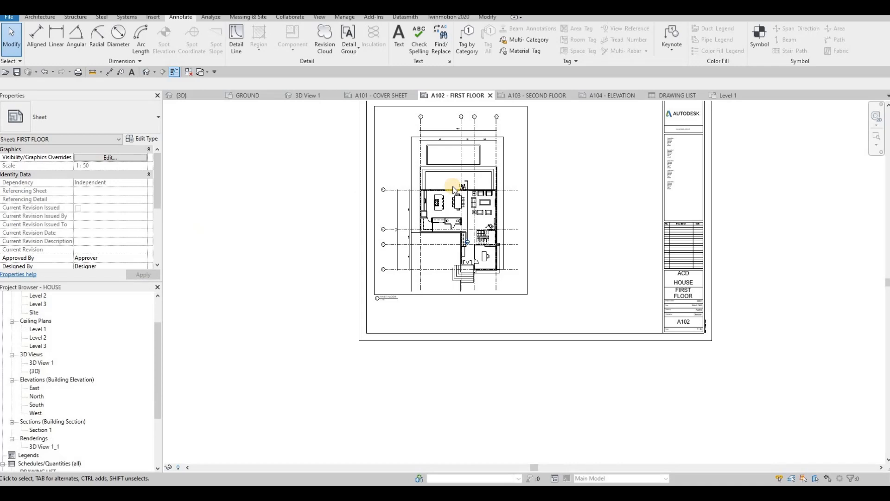
{"action": "left_click", "coordinate": [546, 95]}
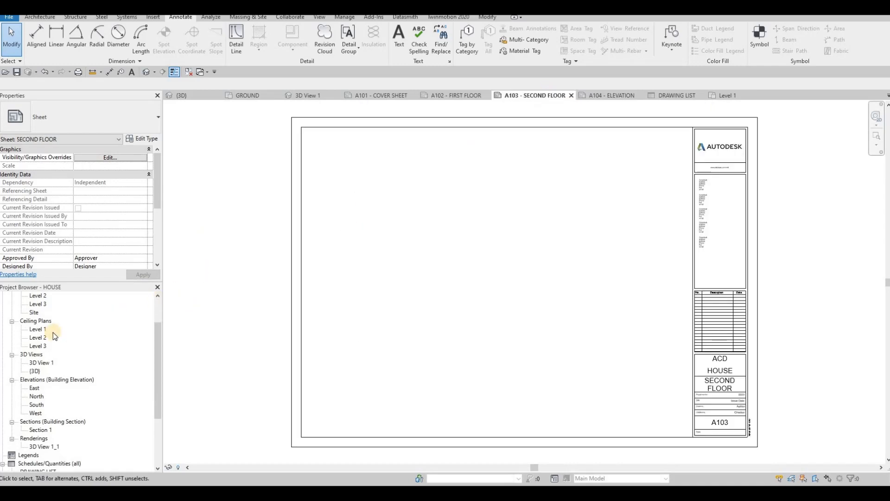
{"action": "scroll", "coordinate": [47, 338], "scroll_direction": "up", "scroll_amount": 2}
{"action": "double_click", "coordinate": [38, 338]}
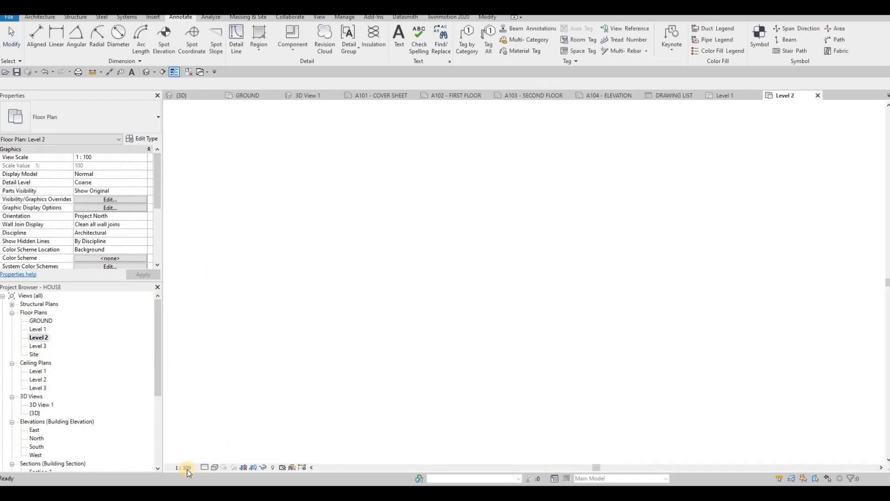
{"action": "left_click", "coordinate": [183, 468]}
{"action": "left_click", "coordinate": [194, 396]}
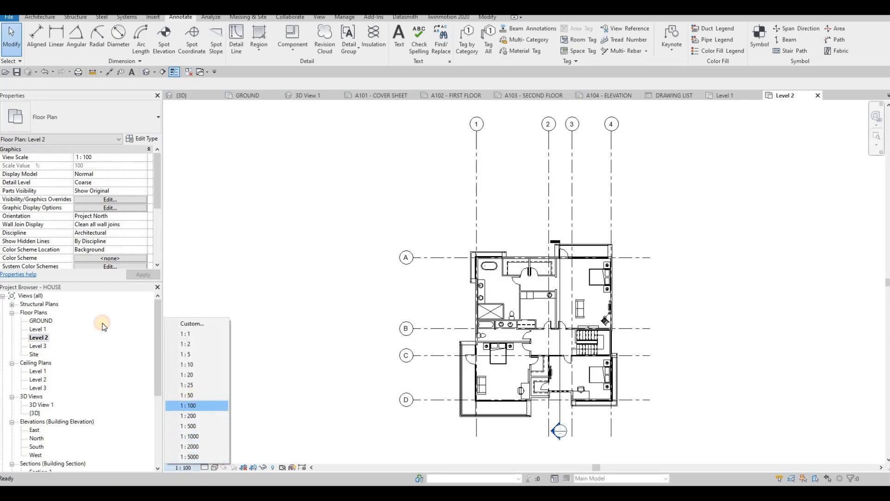
Turn on Crop View, Crop Region Visible and Annotation Crop for the Level 2 floor plan.
{"action": "scroll", "coordinate": [78, 200], "scroll_direction": "down", "scroll_amount": 6}
{"action": "scroll", "coordinate": [78, 200], "scroll_direction": "up", "scroll_amount": 3}
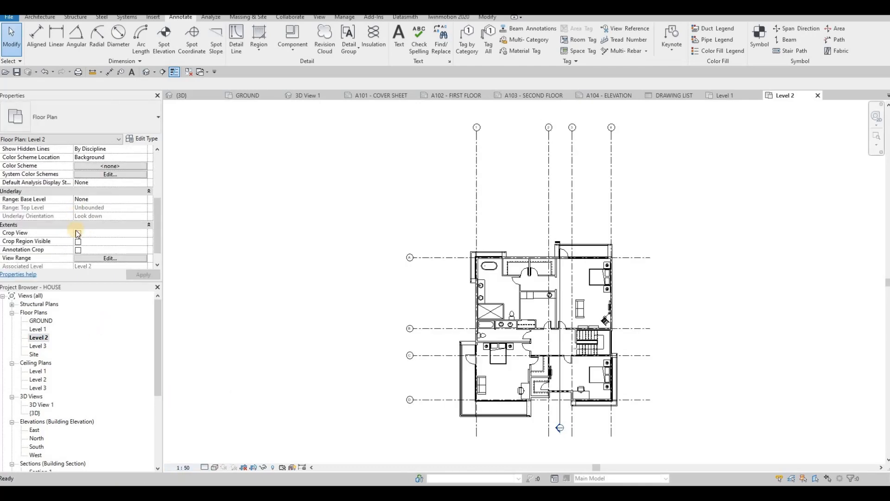
{"action": "left_click", "coordinate": [77, 242]}
{"action": "left_click", "coordinate": [78, 250]}
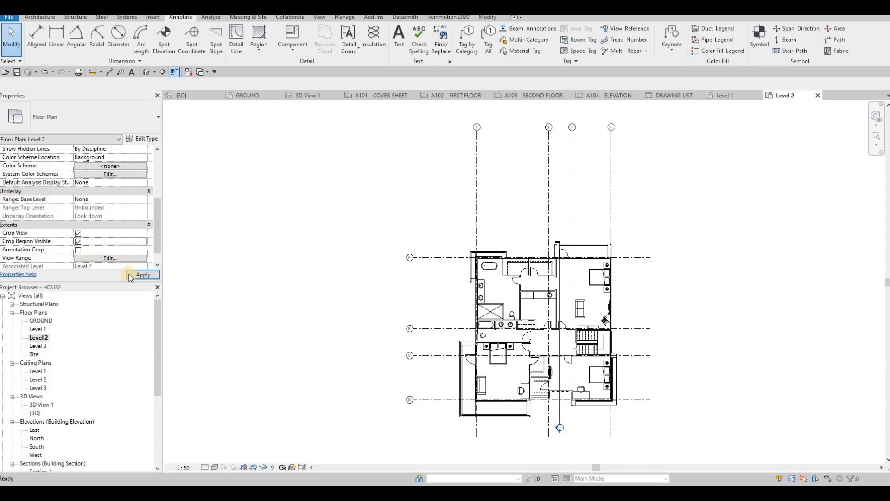
Pull the upper and left edges of the Level 2 crop region in closer to the plan and its grid bubbles.
{"action": "scroll", "coordinate": [411, 173], "scroll_direction": "down", "scroll_amount": 2}
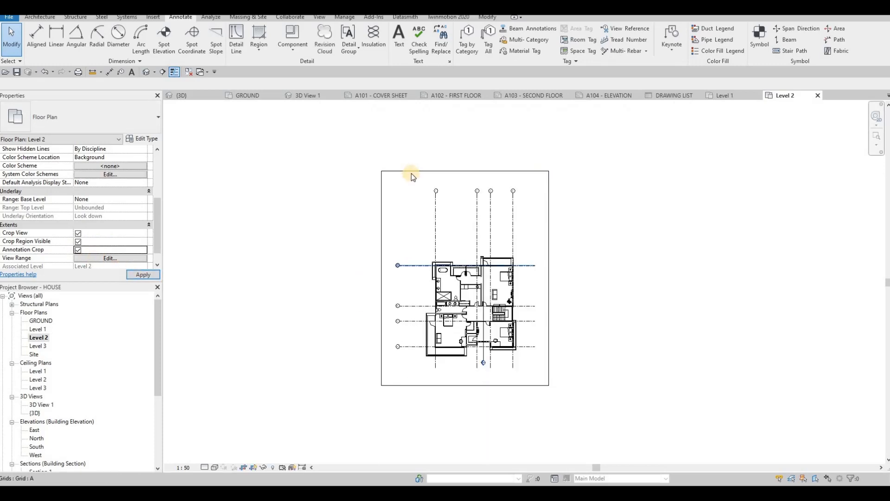
{"action": "left_click", "coordinate": [456, 171]}
{"action": "left_click_drag", "start_coordinate": [464, 195], "coordinate": [463, 226]}
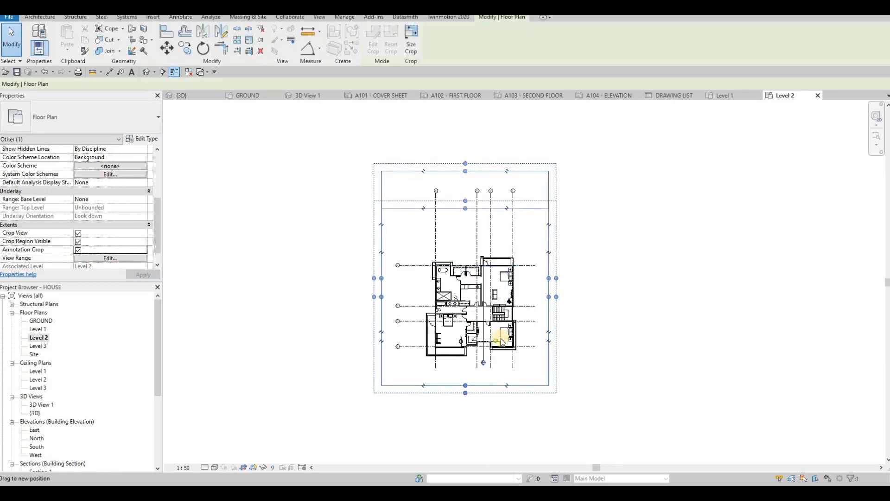
{"action": "left_click_drag", "start_coordinate": [381, 306], "coordinate": [408, 306]}
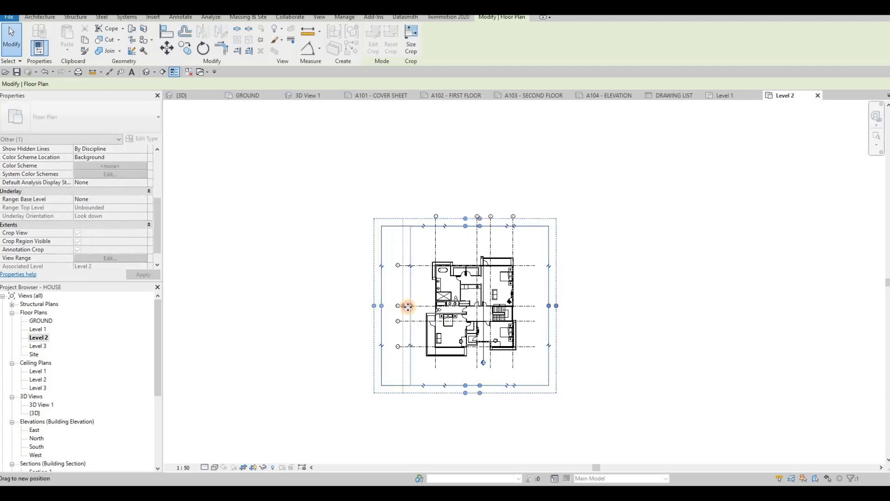
{"action": "scroll", "coordinate": [401, 270], "scroll_direction": "up", "scroll_amount": 2}
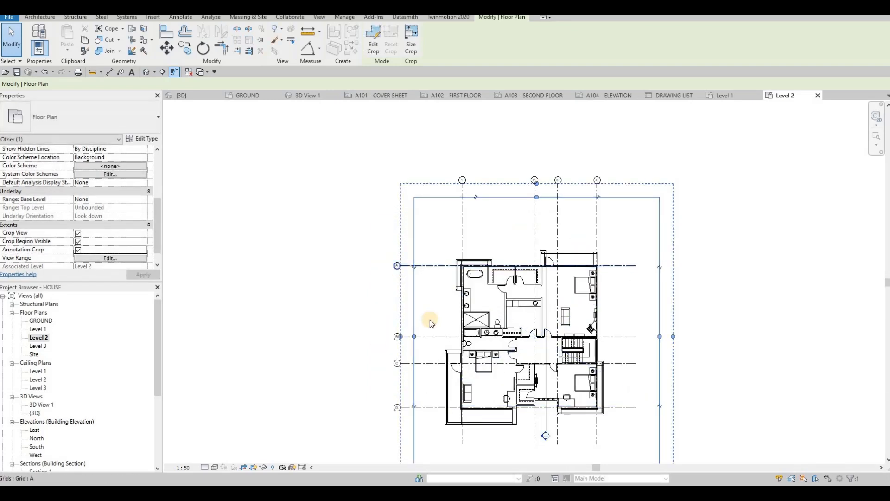
{"action": "mouse_move", "coordinate": [418, 338]}
{"action": "left_mouse_down"}
{"action": "mouse_move", "coordinate": [411, 351]}
{"action": "mouse_move", "coordinate": [423, 353]}
{"action": "left_mouse_up"}
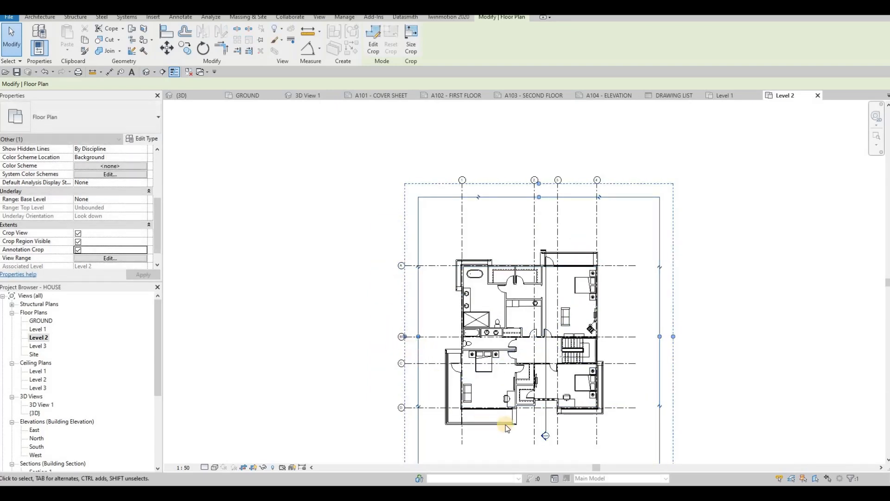
Pull the lower and right edges of the Level 2 crop region in closer to the plan.
{"action": "middle_click_drag", "start_coordinate": [516, 438], "coordinate": [490, 397]}
{"action": "left_click_drag", "start_coordinate": [507, 433], "coordinate": [508, 409]}
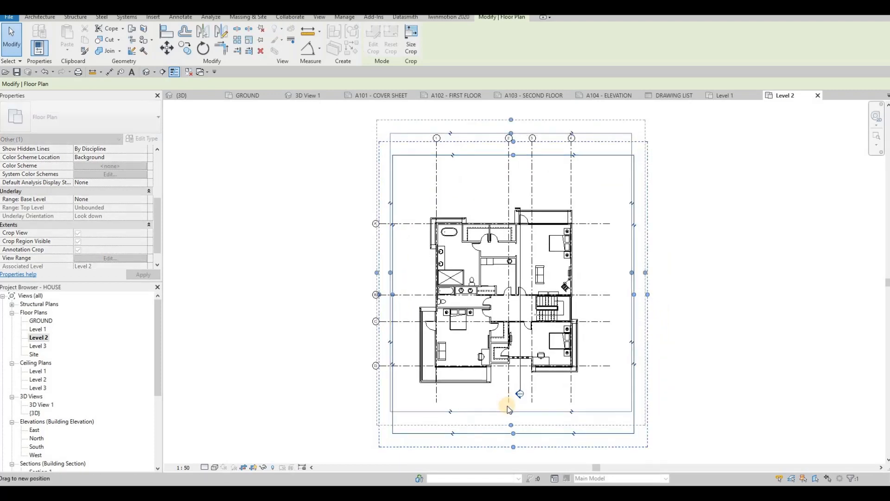
{"action": "key", "text": "ctrl+z"}
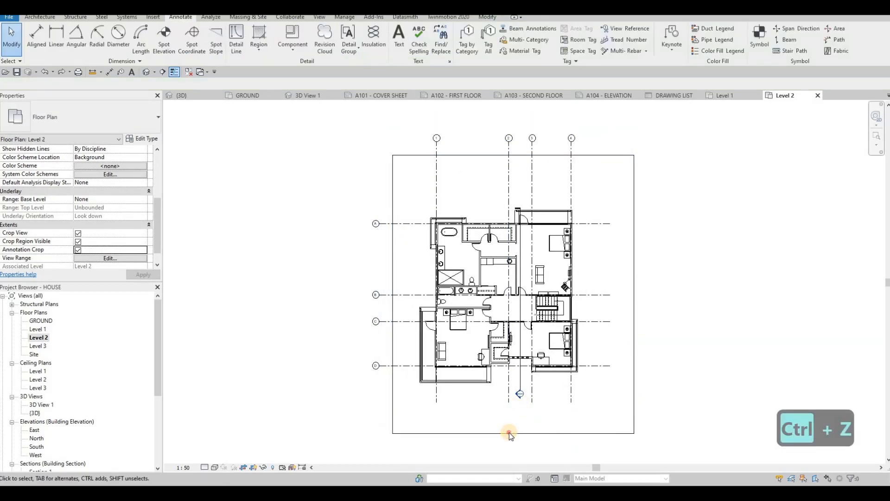
{"action": "left_click_drag", "start_coordinate": [513, 403], "coordinate": [513, 404]}
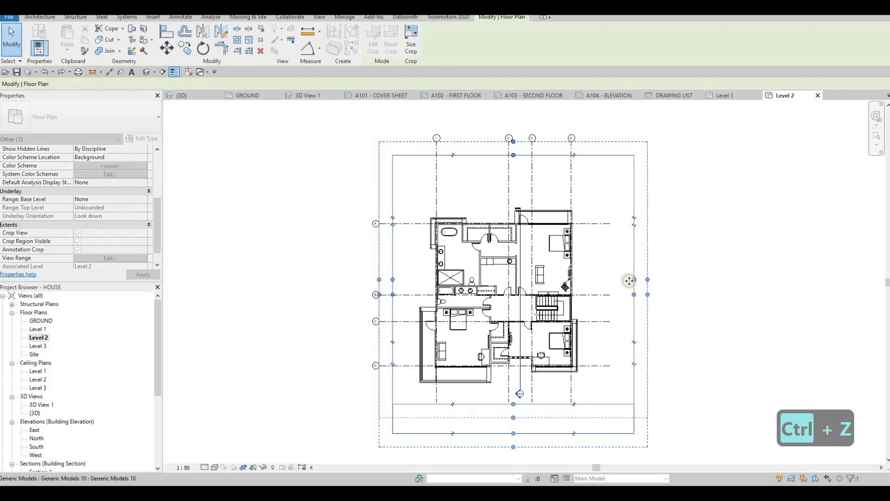
{"action": "right_click", "coordinate": [620, 288]}
{"action": "key", "text": "Escape"}
{"action": "left_click_drag", "start_coordinate": [634, 279], "coordinate": [617, 278]}
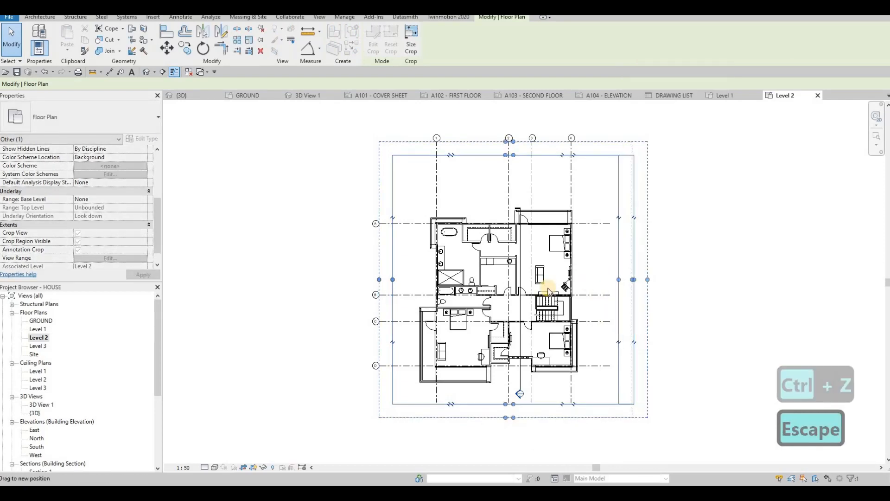
Copy the four-line rectangular frame around the floor plan on sheet A102 - FIRST FLOOR.
{"action": "left_click", "coordinate": [447, 94]}
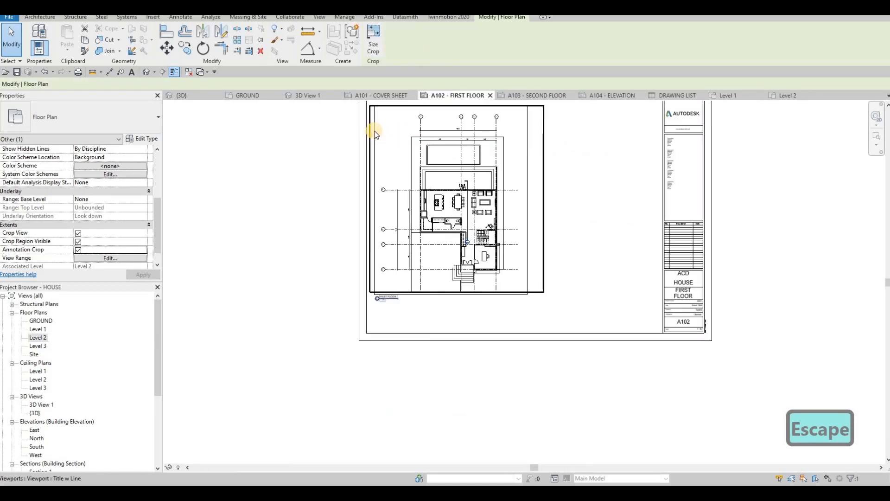
{"action": "key", "text": "Escape"}
{"action": "key", "text": "Tab"}
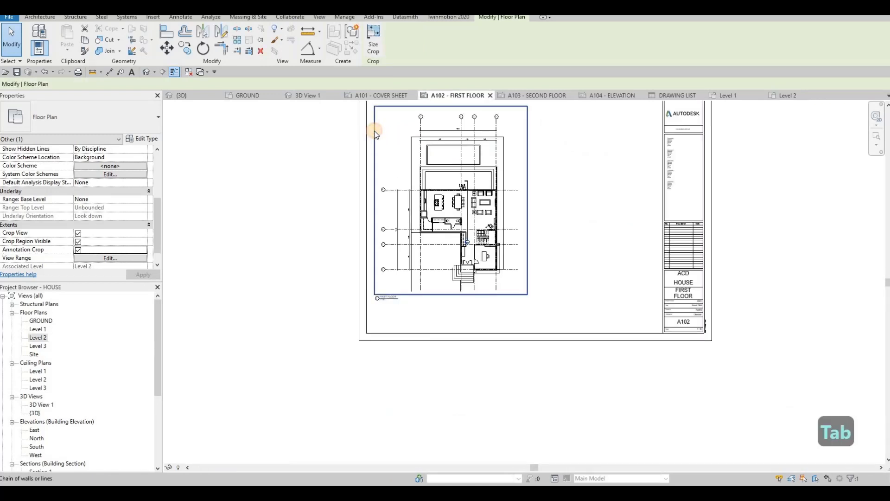
{"action": "left_click", "coordinate": [373, 145]}
{"action": "key", "text": "ctrl+c"}
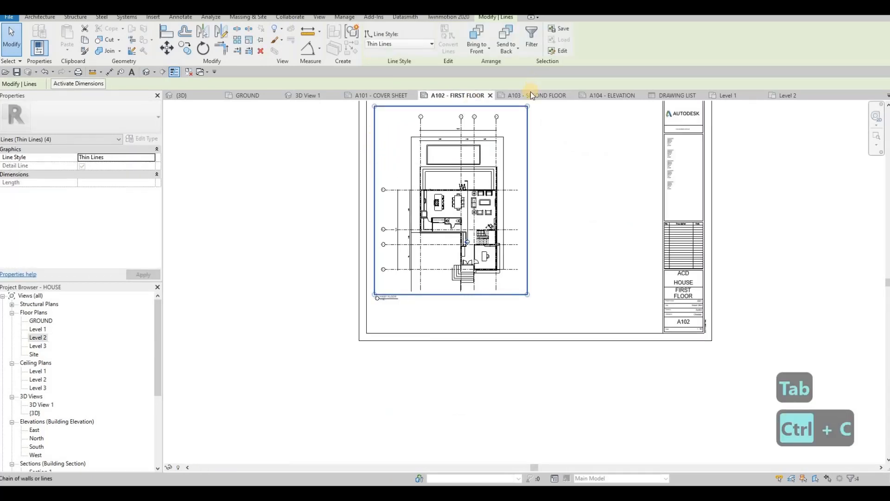
Paste the frame onto sheet A103 - SECOND FLOOR, just inside the upper-left corner of the sheet border.
{"action": "left_click", "coordinate": [526, 95]}
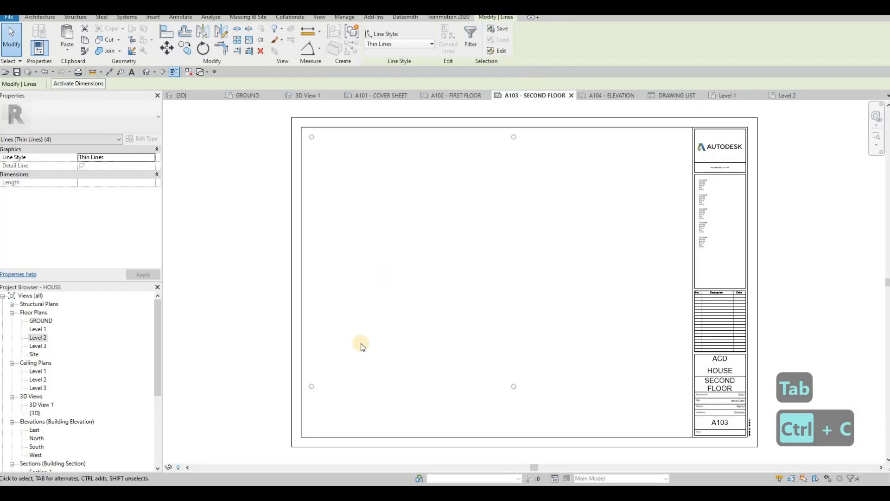
{"action": "key", "text": "ctrl+v"}
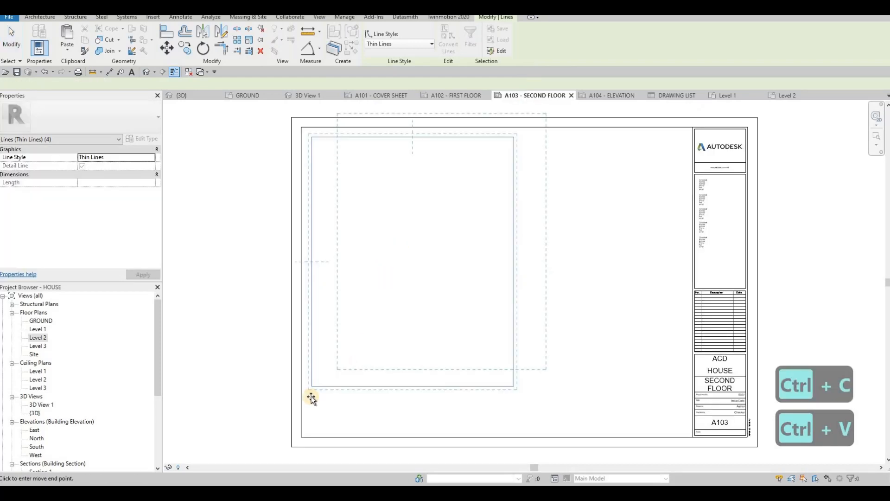
{"action": "scroll", "coordinate": [312, 380], "scroll_direction": "up", "scroll_amount": 5}
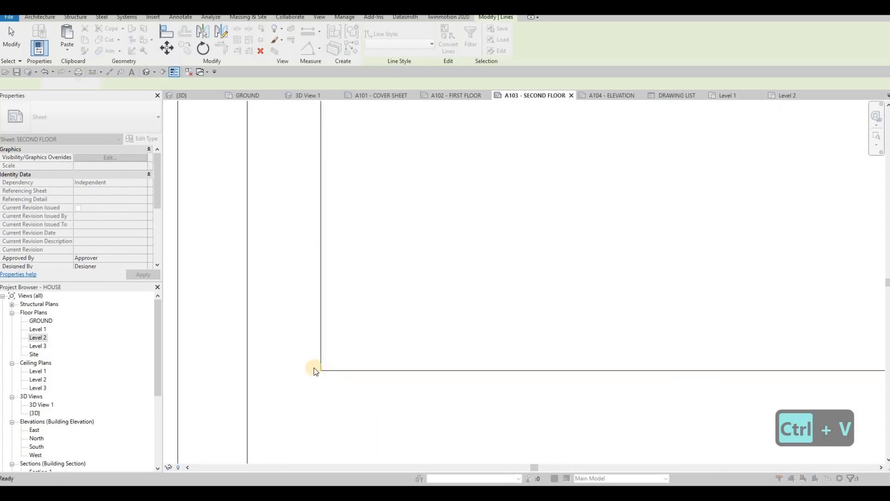
{"action": "left_click", "coordinate": [315, 369]}
{"action": "scroll", "coordinate": [401, 298], "scroll_direction": "down", "scroll_amount": 4}
{"action": "scroll", "coordinate": [466, 333], "scroll_direction": "down", "scroll_amount": 4}
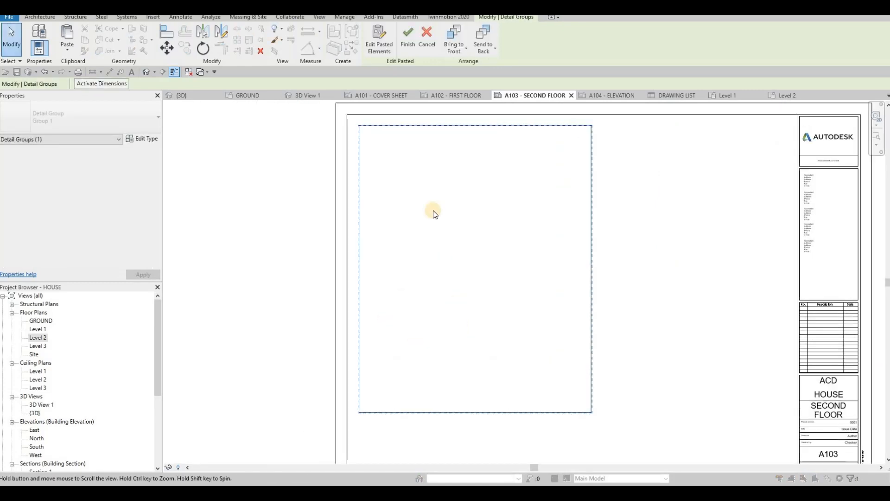
{"action": "key", "text": "Escape"}
{"action": "key", "text": "Escape"}
{"action": "key", "text": "Escape"}
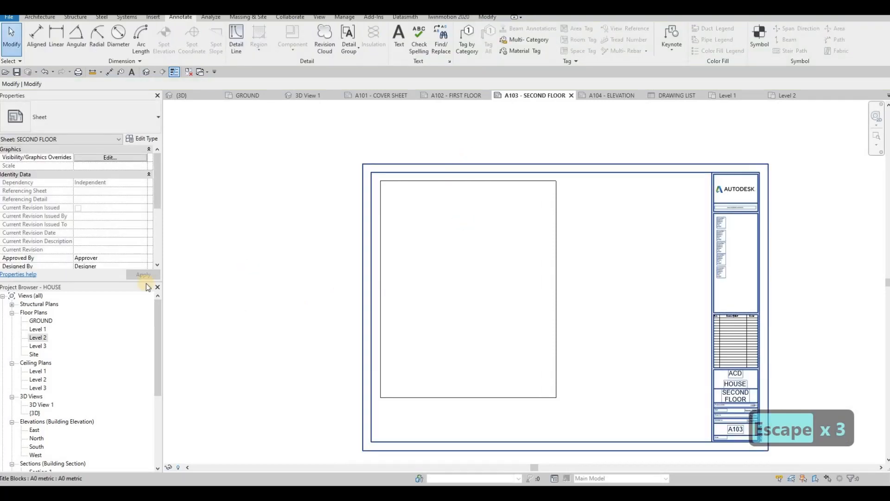
Place the Level 2 floor plan on sheet A103 inside the rectangular frame.
{"action": "left_click_drag", "start_coordinate": [37, 338], "coordinate": [467, 291]}
{"action": "left_click", "coordinate": [462, 290]}
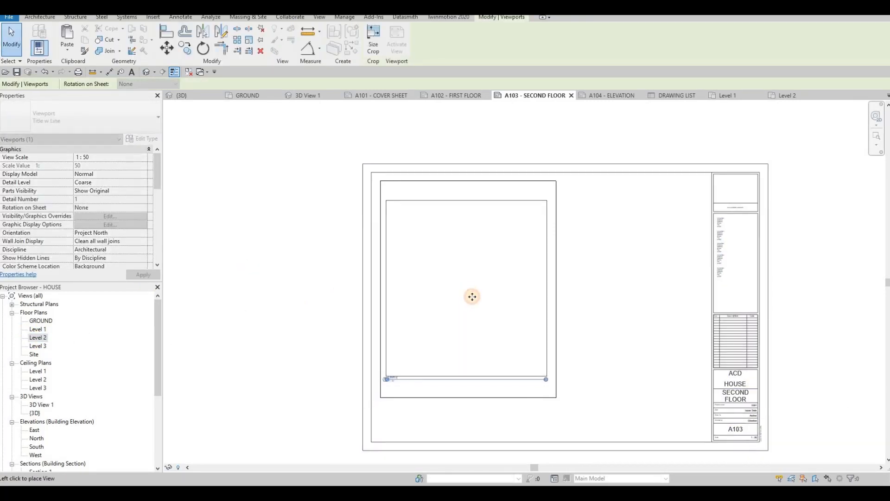
{"action": "key", "text": "Escape"}
Move the Level 2 view title just below the lower-left corner of the frame on sheet A103.
{"action": "scroll", "coordinate": [412, 315], "scroll_direction": "up", "scroll_amount": 4}
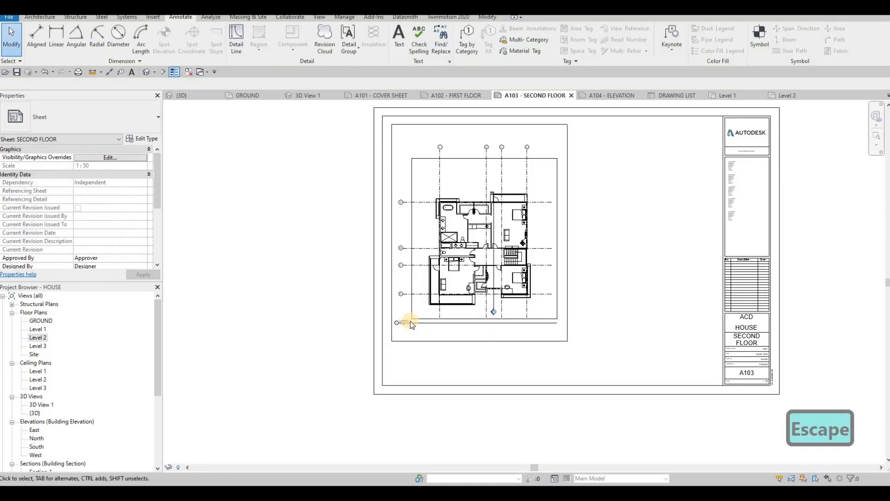
{"action": "key", "text": "Escape"}
{"action": "left_click", "coordinate": [408, 320]}
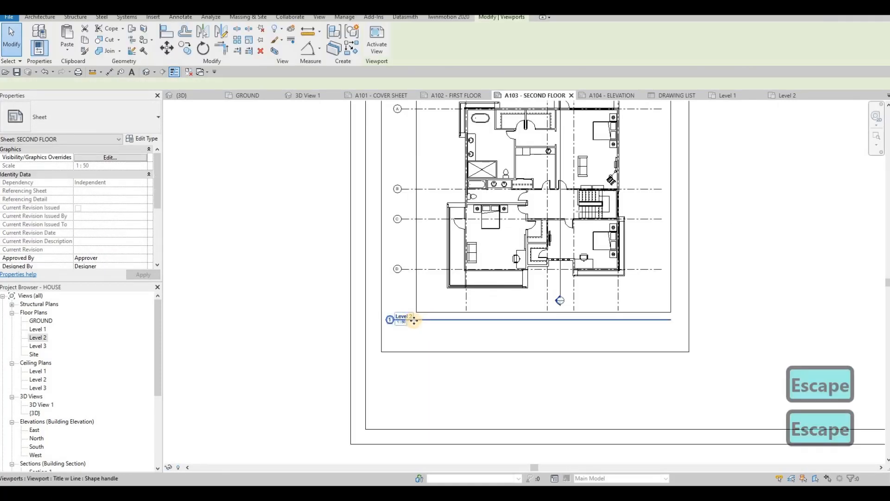
{"action": "left_click_drag", "start_coordinate": [409, 362], "coordinate": [410, 359]}
{"action": "key", "text": "Escape"}
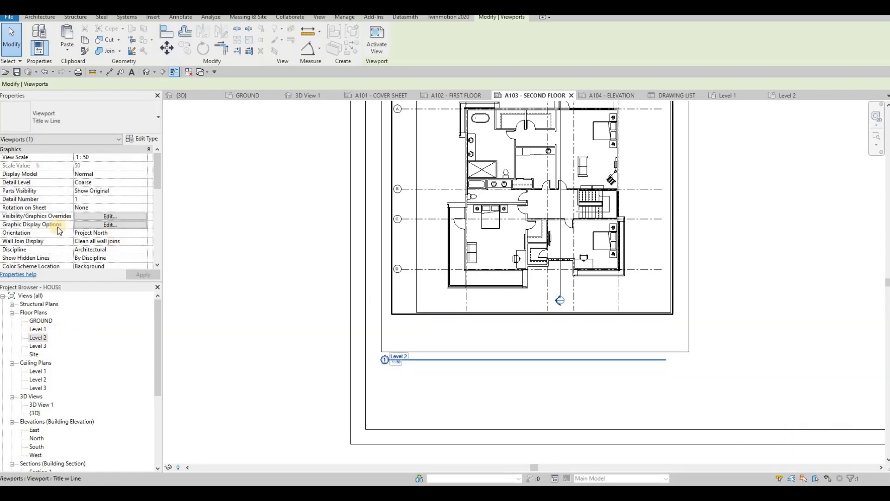
Set the Level 2 viewport's Title on Sheet to SECOND FLOOR.
{"action": "left_click", "coordinate": [518, 290]}
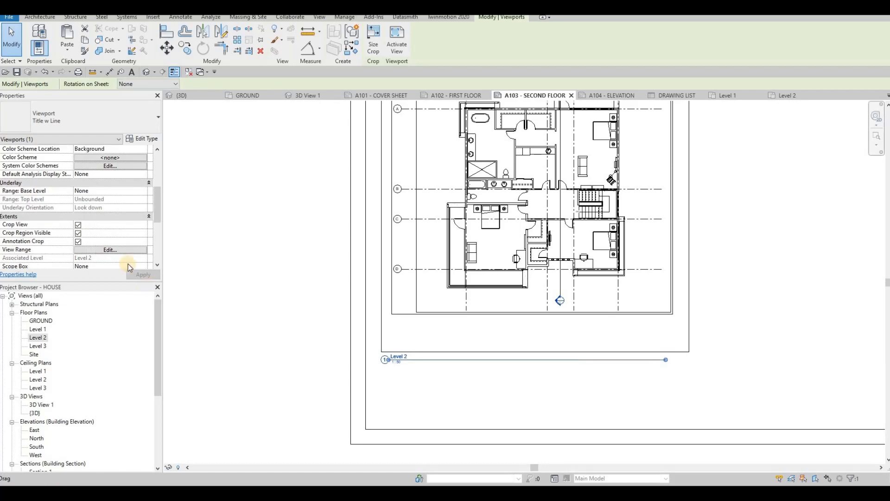
{"action": "scroll", "coordinate": [102, 232], "scroll_direction": "down", "scroll_amount": 5}
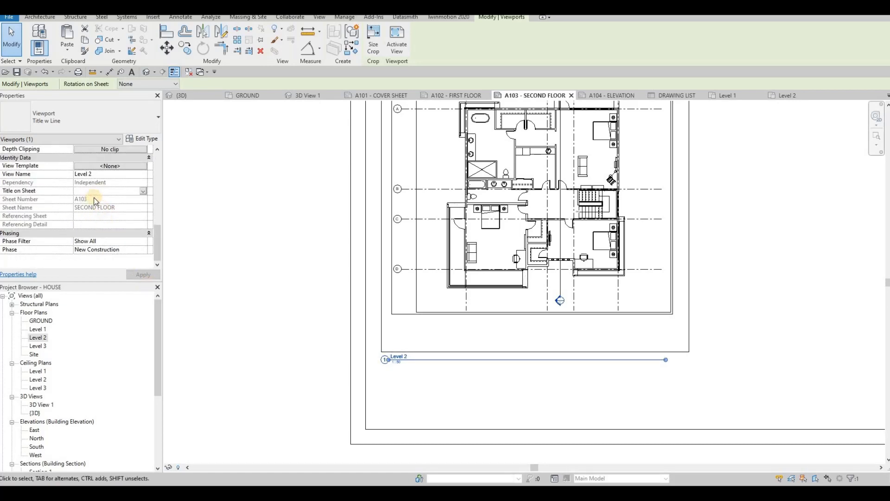
{"action": "type", "text": "SECOND F"}
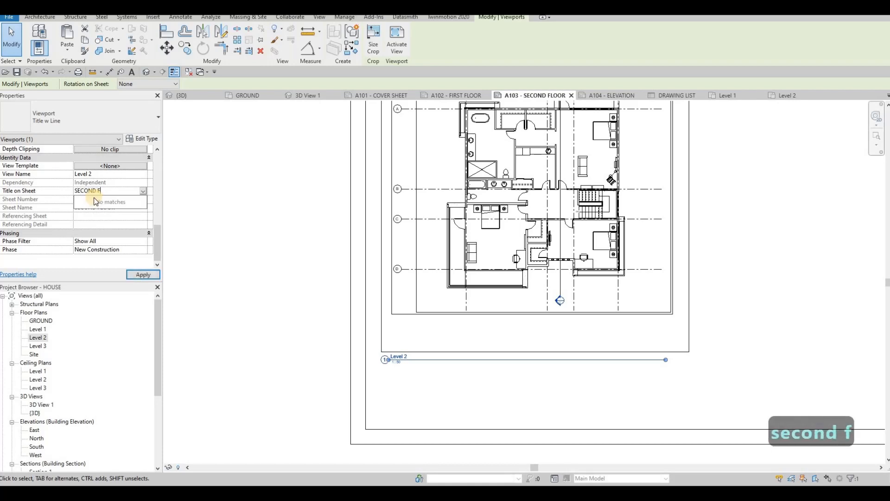
{"action": "type", "text": "LOOR"}
{"action": "left_click", "coordinate": [143, 275]}
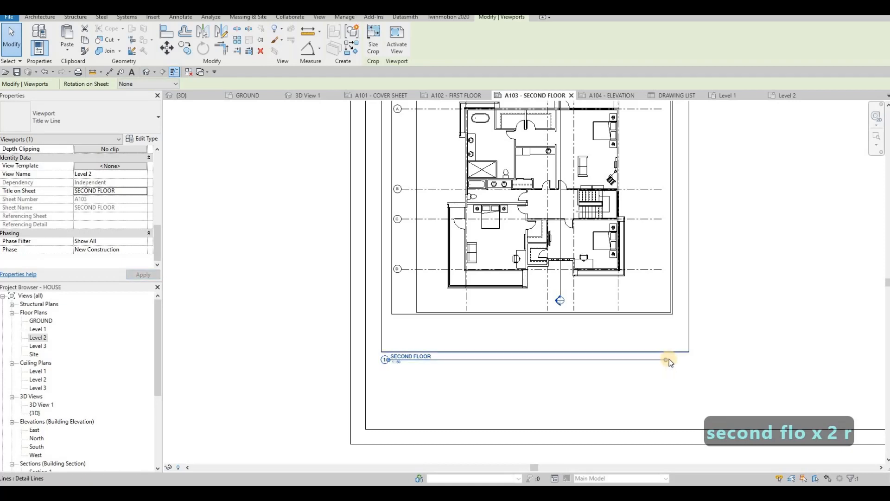
Shorten the SECOND FLOOR view title's line so it ends just past the title text.
{"action": "left_click_drag", "start_coordinate": [666, 359], "coordinate": [420, 367]}
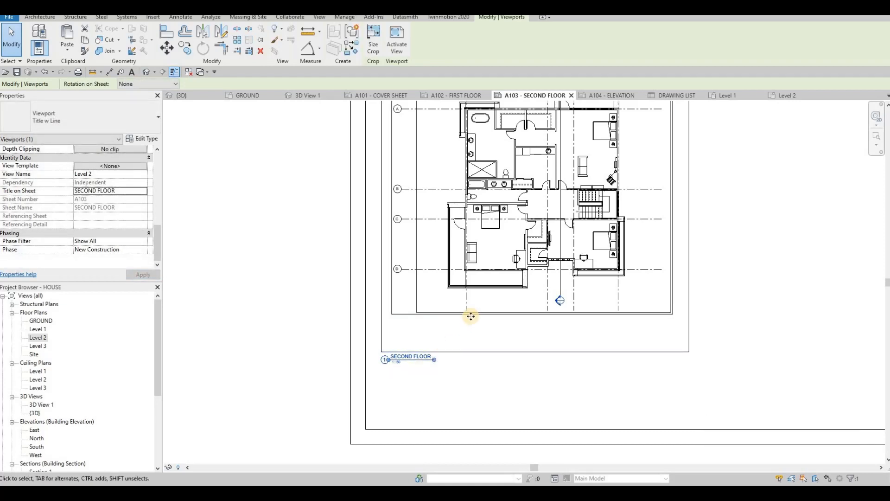
{"action": "scroll", "coordinate": [532, 339], "scroll_direction": "down", "scroll_amount": 3}
{"action": "key", "text": "Escape"}
{"action": "key", "text": "Escape"}
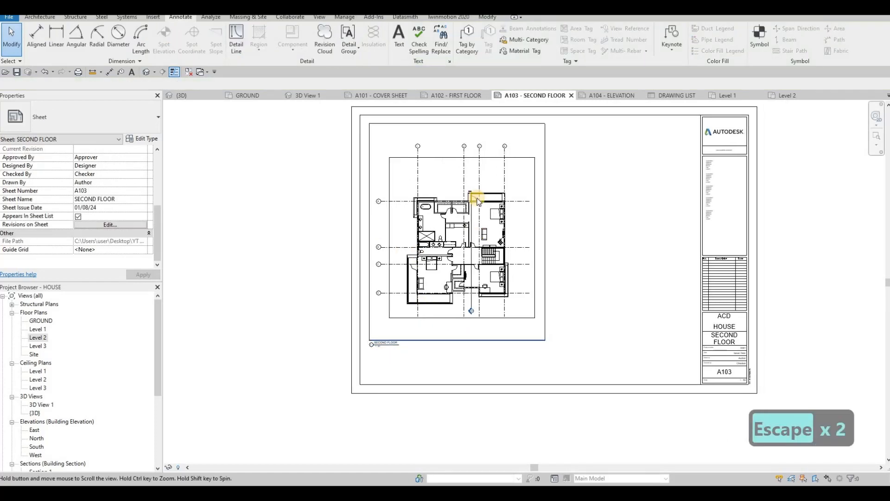
{"action": "scroll", "coordinate": [565, 328], "scroll_direction": "down", "scroll_amount": 1}
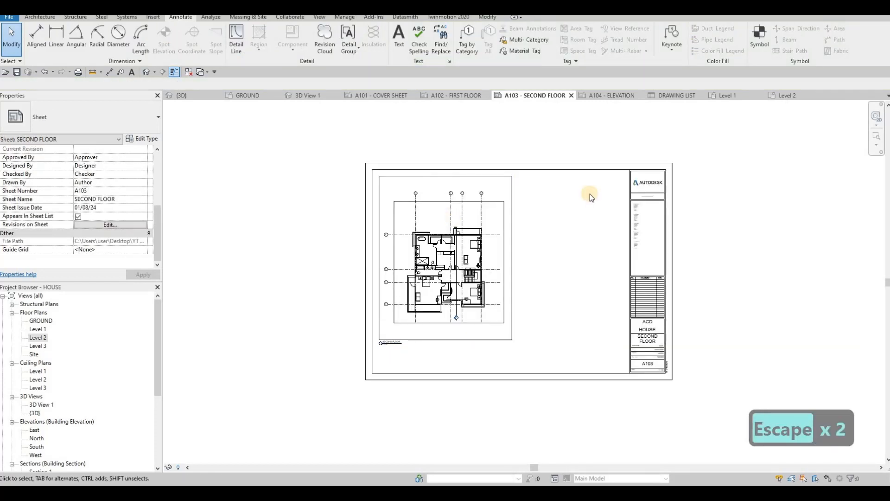
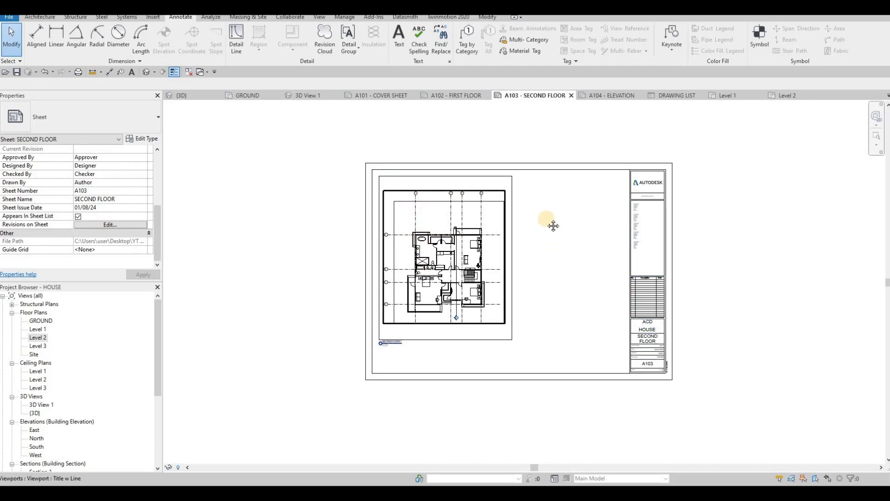
{"action": "key", "text": "Escape"}
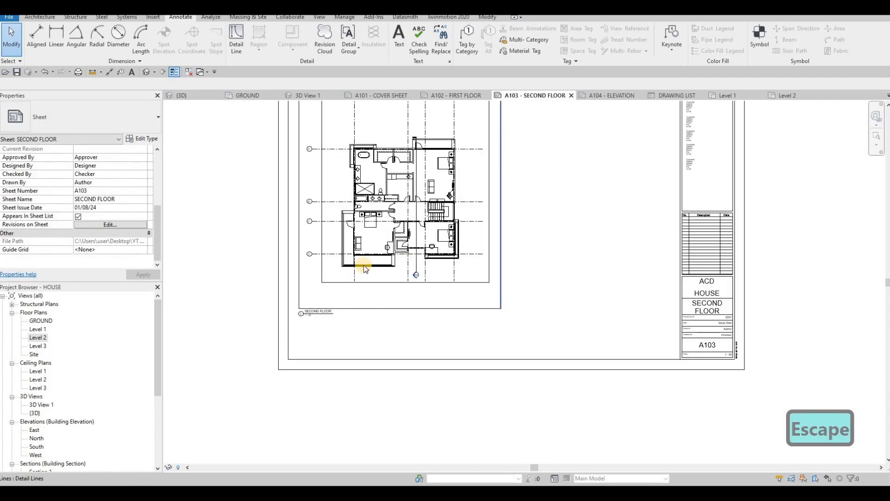
{"action": "scroll", "coordinate": [505, 241], "scroll_direction": "up", "scroll_amount": 2}
{"action": "middle_click_drag", "start_coordinate": [481, 282], "coordinate": [464, 292]}
{"action": "scroll", "coordinate": [463, 291], "scroll_direction": "down", "scroll_amount": 2}
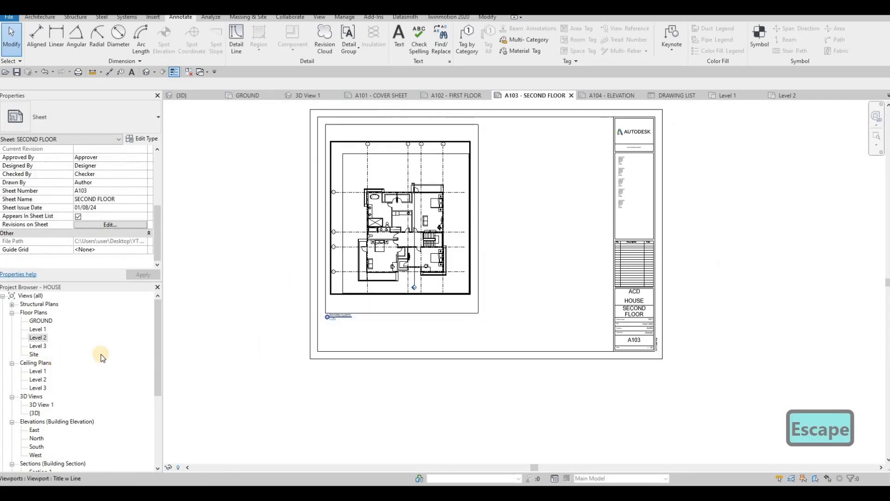
Try to place the East elevation across the upper part of sheet A104.
{"action": "left_click", "coordinate": [613, 95]}
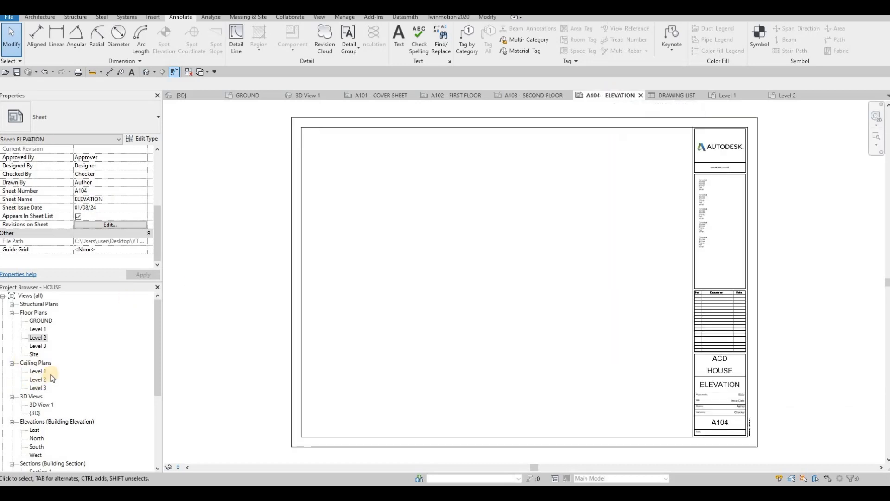
{"action": "scroll", "coordinate": [49, 373], "scroll_direction": "down", "scroll_amount": 2}
{"action": "scroll", "coordinate": [34, 388], "scroll_direction": "down", "scroll_amount": 1}
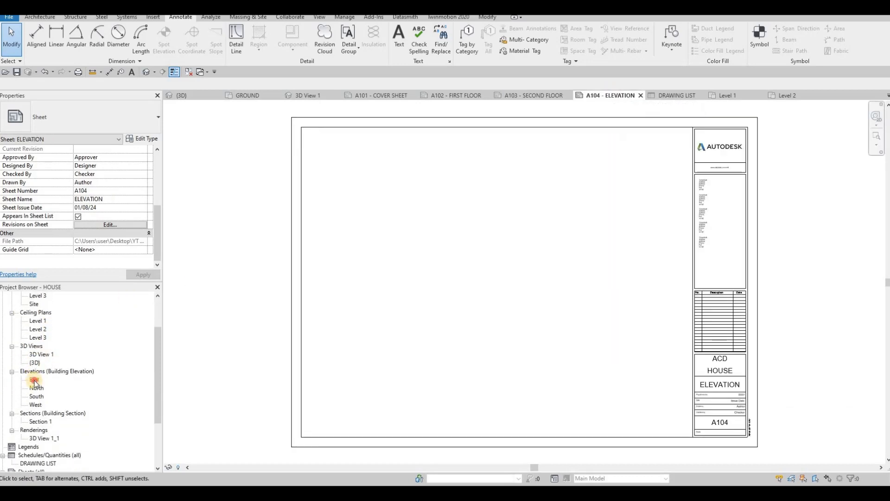
{"action": "left_click_drag", "start_coordinate": [31, 381], "coordinate": [444, 254]}
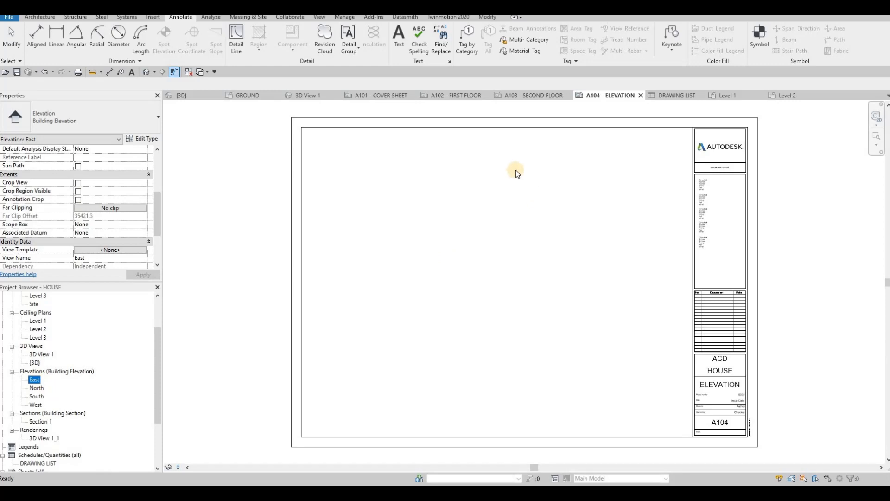
{"action": "left_click", "coordinate": [483, 185]}
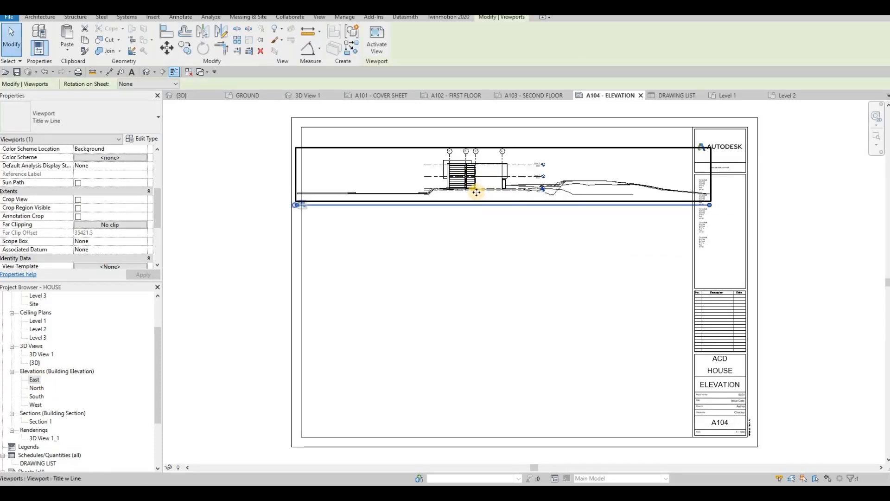
{"action": "key", "text": "ctrl+z"}
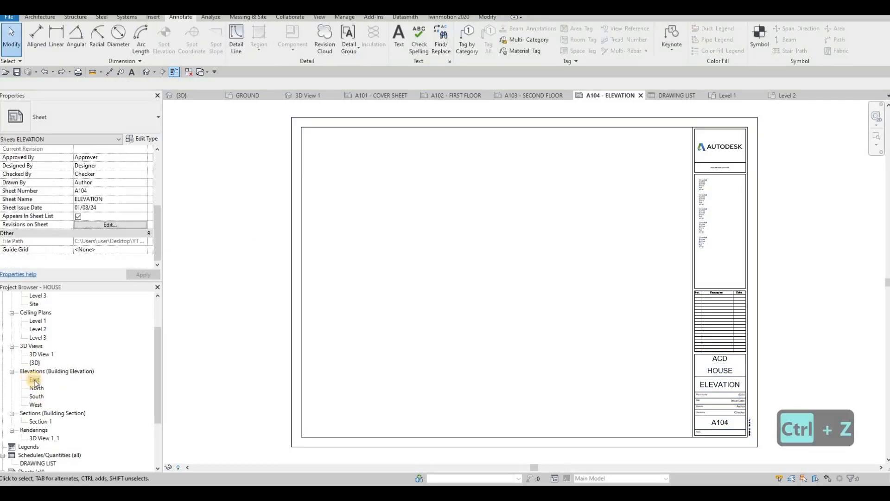
Set the East elevation's scale to 1:50 and enable its Crop View, Crop Region Visible and Annotation Crop.
{"action": "double_click", "coordinate": [34, 380]}
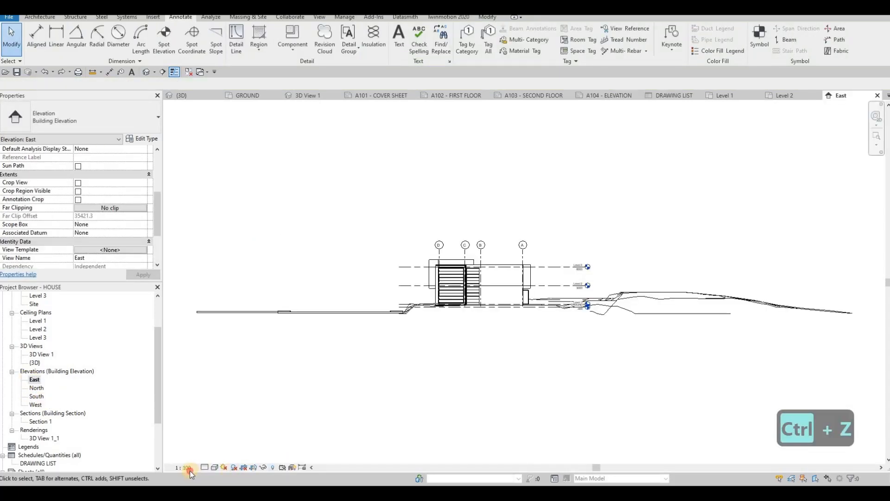
{"action": "left_click", "coordinate": [185, 467]}
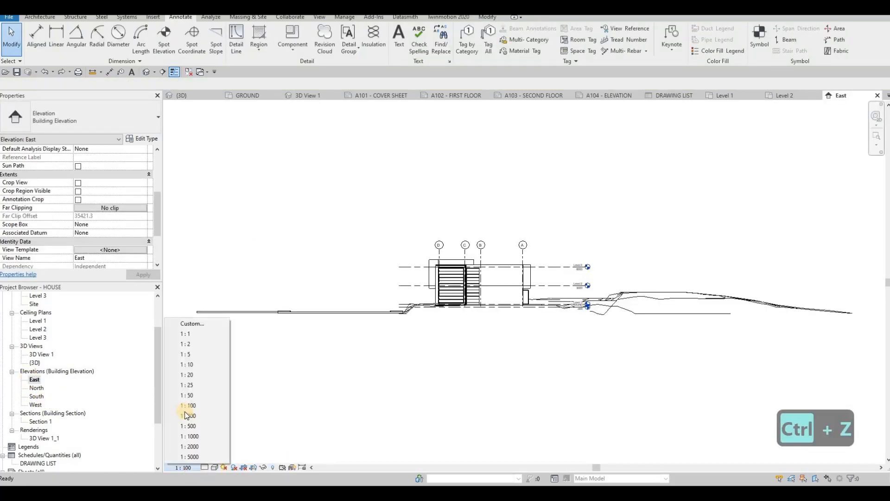
{"action": "left_click", "coordinate": [202, 395]}
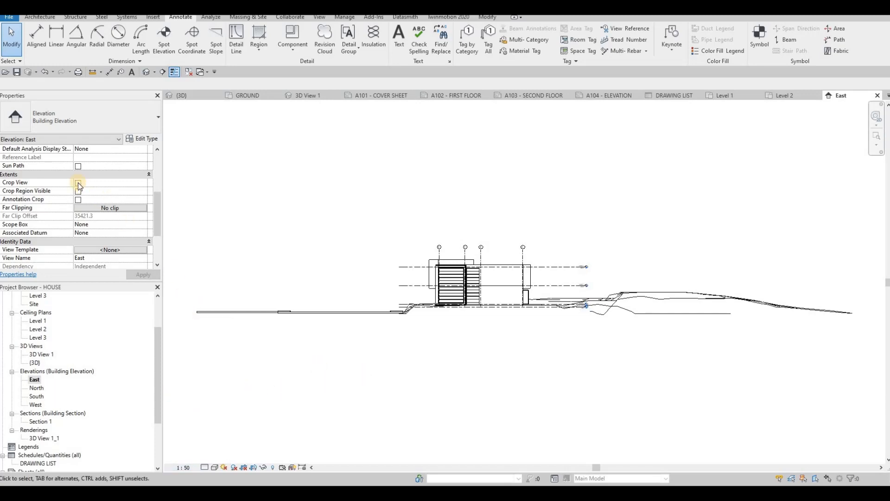
{"action": "left_click", "coordinate": [78, 200]}
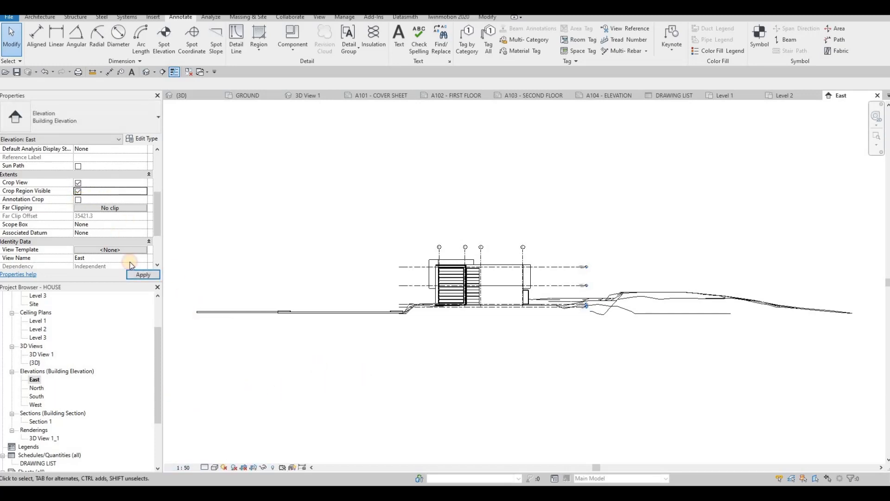
{"action": "left_click", "coordinate": [141, 277]}
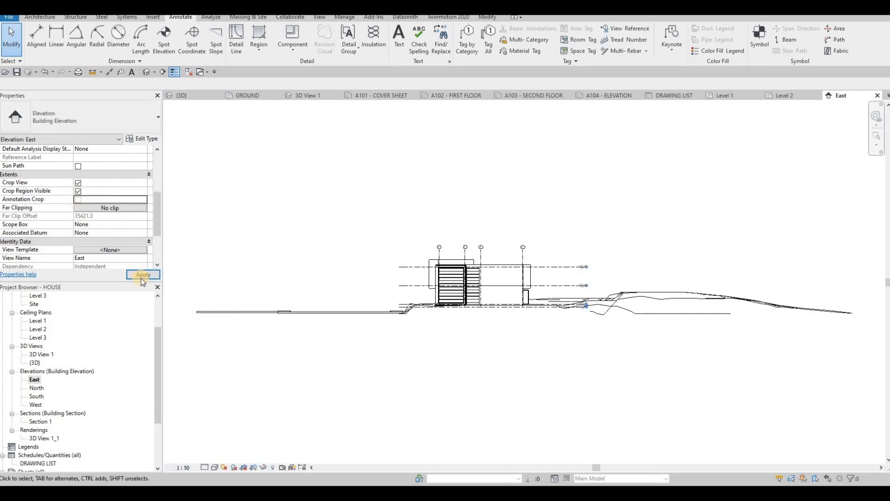
Narrow the East elevation's crop region from both sides to frame the house and the ends of its level lines.
{"action": "left_click", "coordinate": [337, 273]}
{"action": "left_click_drag", "start_coordinate": [479, 272], "coordinate": [530, 274]}
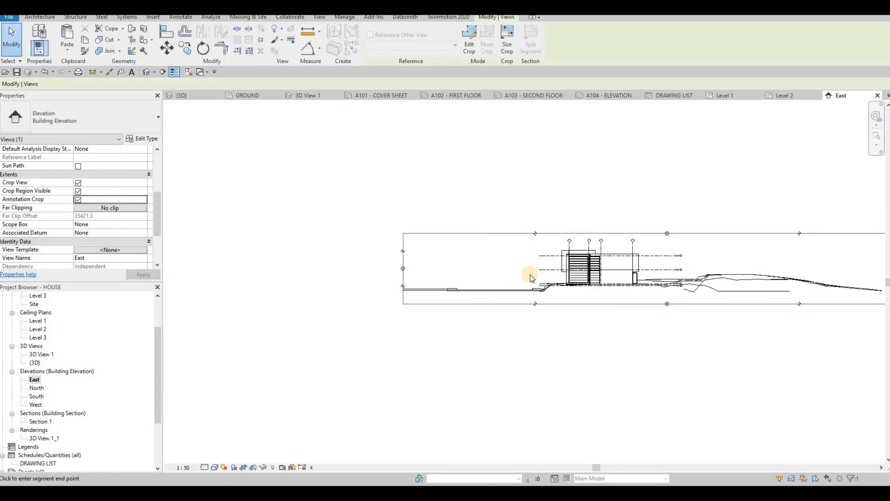
{"action": "middle_click_drag", "start_coordinate": [694, 279], "coordinate": [556, 275]}
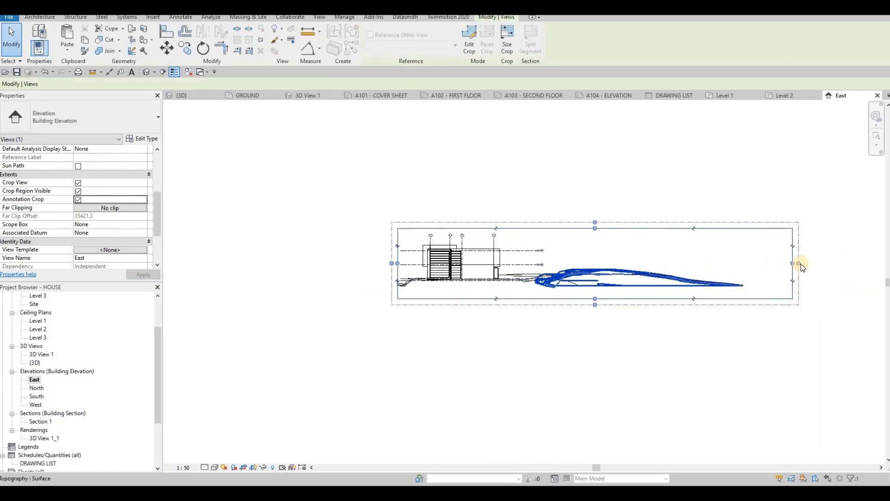
{"action": "left_click_drag", "start_coordinate": [794, 263], "coordinate": [573, 263]}
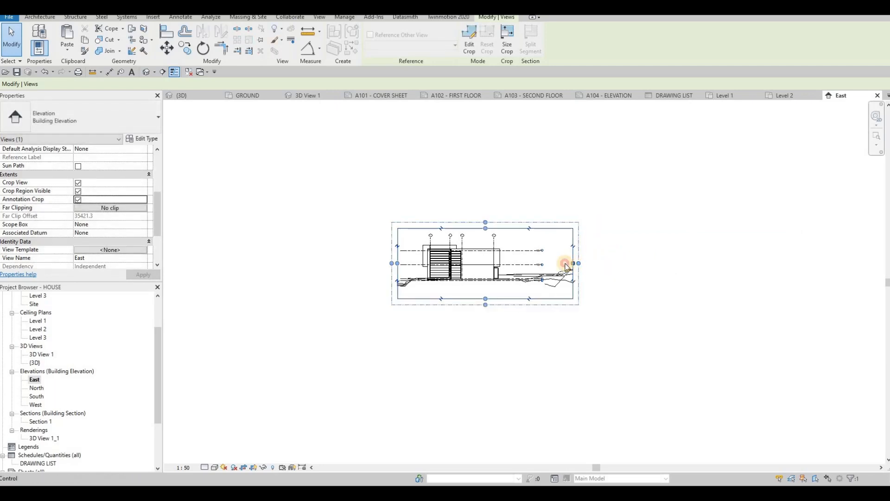
Give the East elevation a Gradient background and turn on its shadows.
{"action": "left_click", "coordinate": [214, 466]}
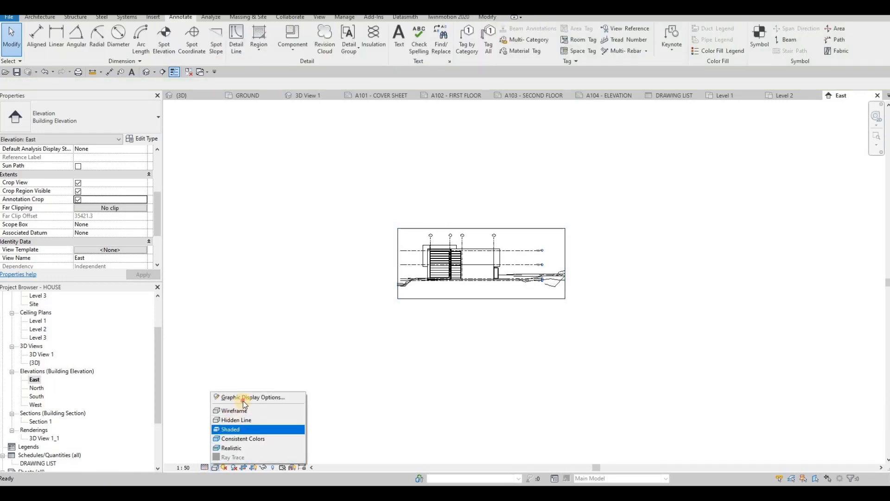
{"action": "left_click", "coordinate": [282, 399]}
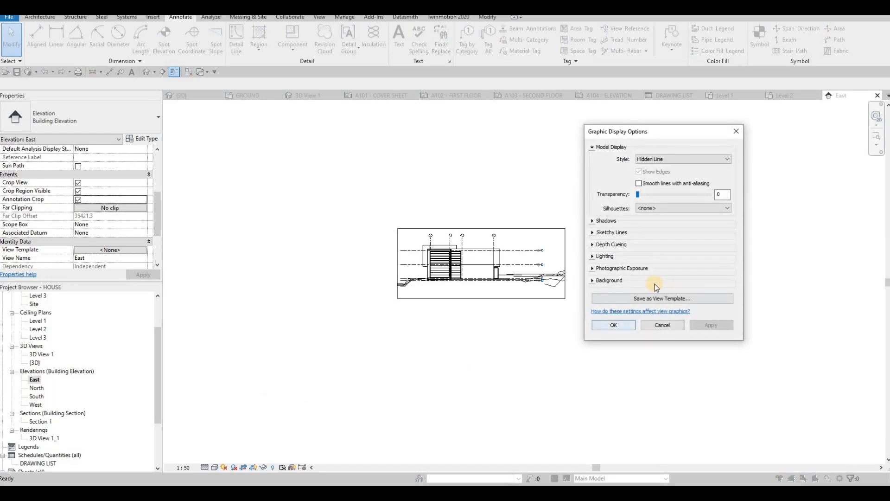
{"action": "left_click", "coordinate": [593, 280]}
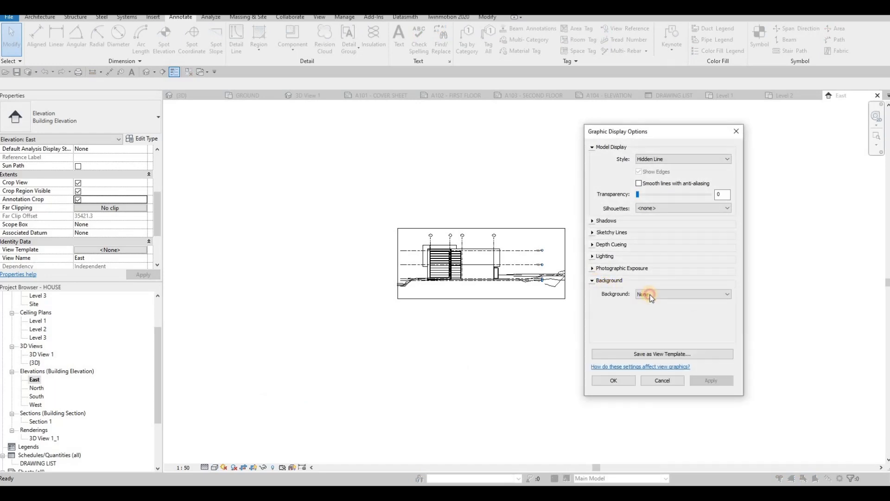
{"action": "left_click", "coordinate": [655, 295]}
{"action": "left_click", "coordinate": [653, 314]}
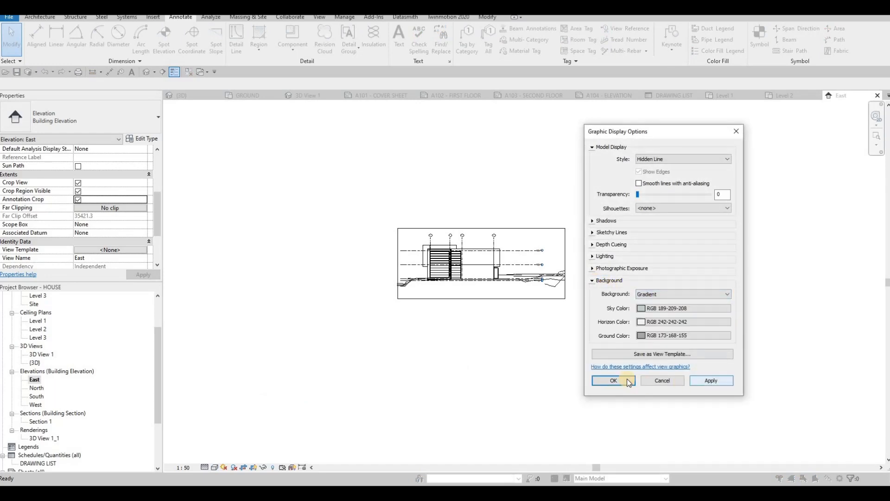
{"action": "left_click", "coordinate": [710, 381]}
{"action": "left_click", "coordinate": [613, 380]}
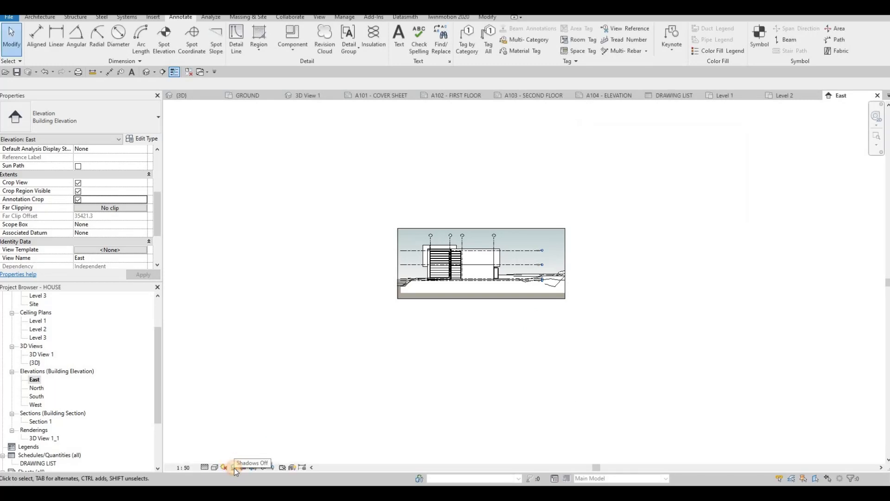
{"action": "scroll", "coordinate": [413, 260], "scroll_direction": "up", "scroll_amount": 2}
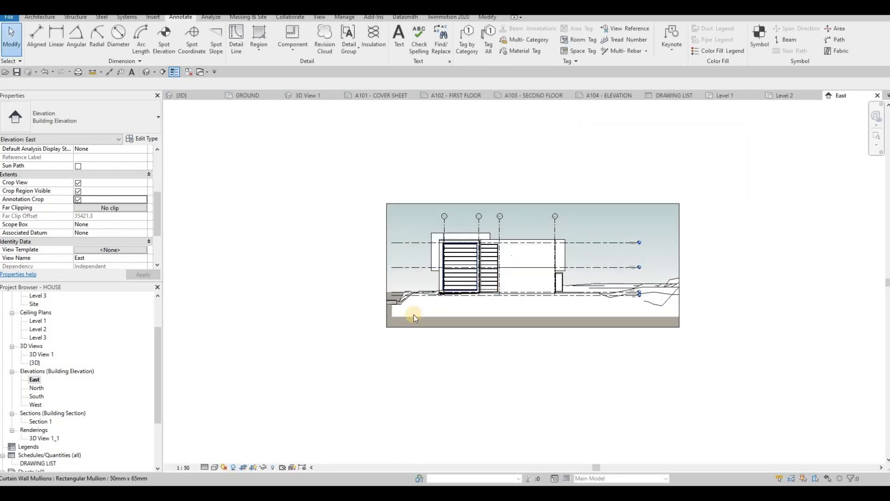
{"action": "middle_click_drag", "start_coordinate": [465, 286], "coordinate": [447, 287]}
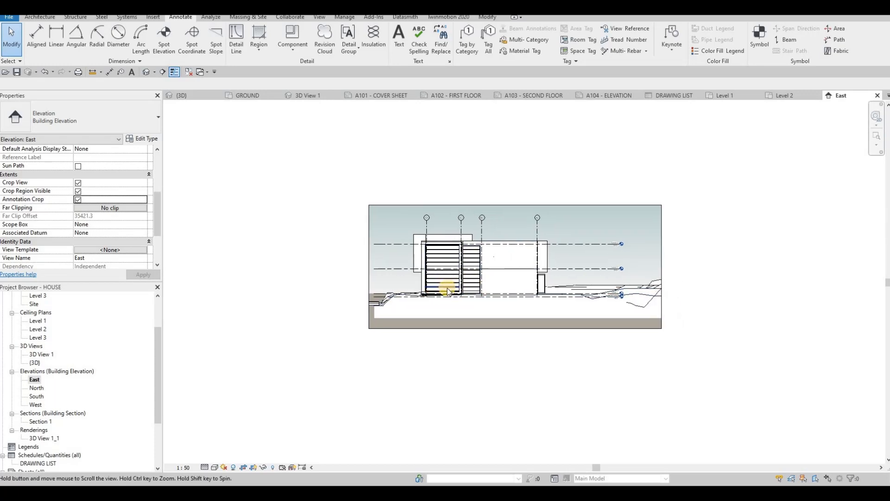
Set the North elevation's scale to 1:50 and enable its Crop View, Crop Region Visible and Annotation Crop.
{"action": "double_click", "coordinate": [37, 389]}
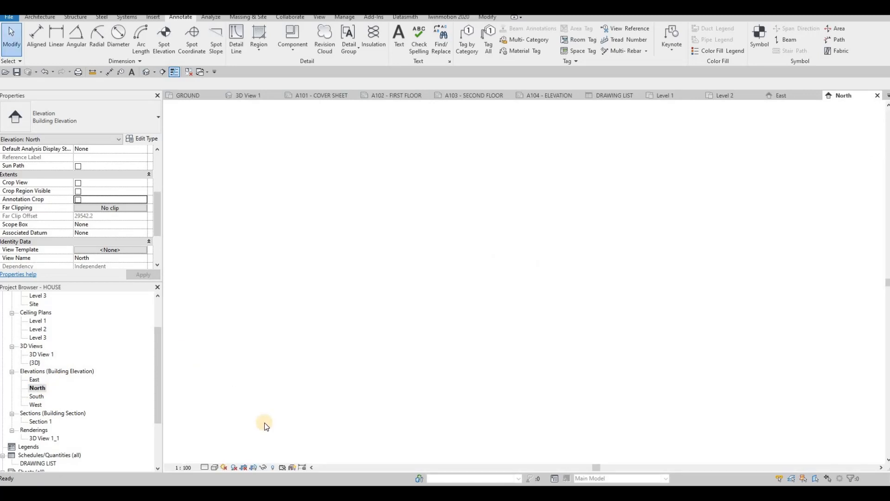
{"action": "left_click", "coordinate": [188, 466]}
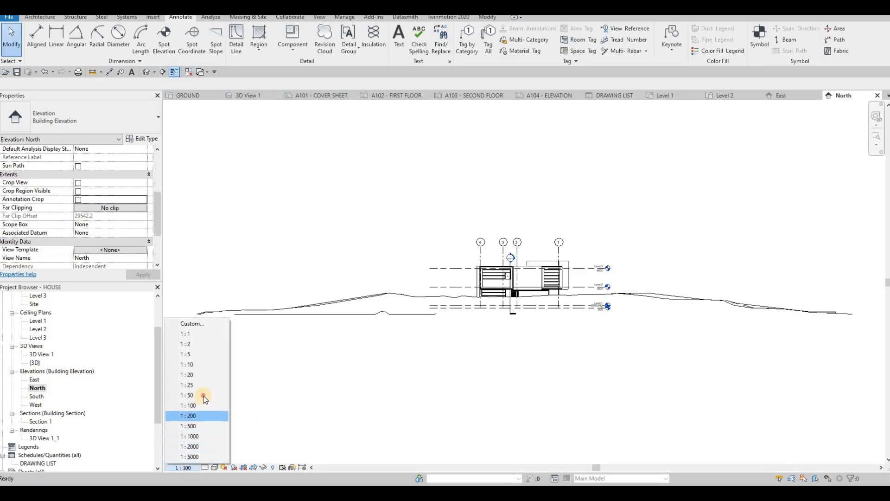
{"action": "left_click", "coordinate": [197, 395]}
{"action": "left_click", "coordinate": [78, 183]}
{"action": "left_click", "coordinate": [78, 191]}
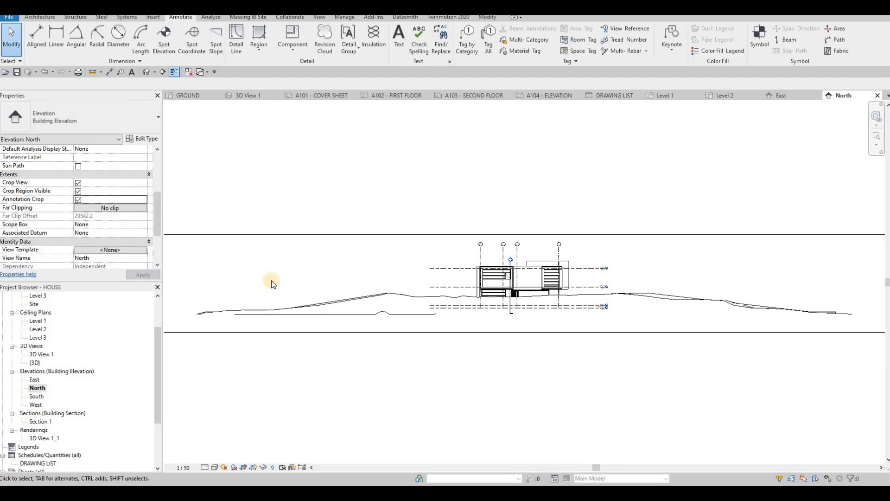
Narrow the North elevation's crop region from both sides to frame the house and its level lines.
{"action": "scroll", "coordinate": [271, 280], "scroll_direction": "down", "scroll_amount": 2}
{"action": "left_click", "coordinate": [221, 275]}
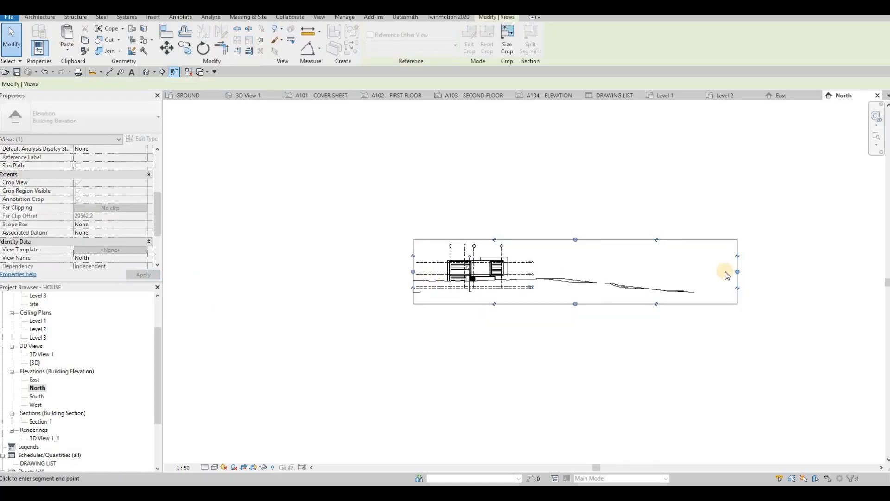
{"action": "left_click_drag", "start_coordinate": [738, 272], "coordinate": [542, 264]}
{"action": "scroll", "coordinate": [510, 274], "scroll_direction": "up", "scroll_amount": 2}
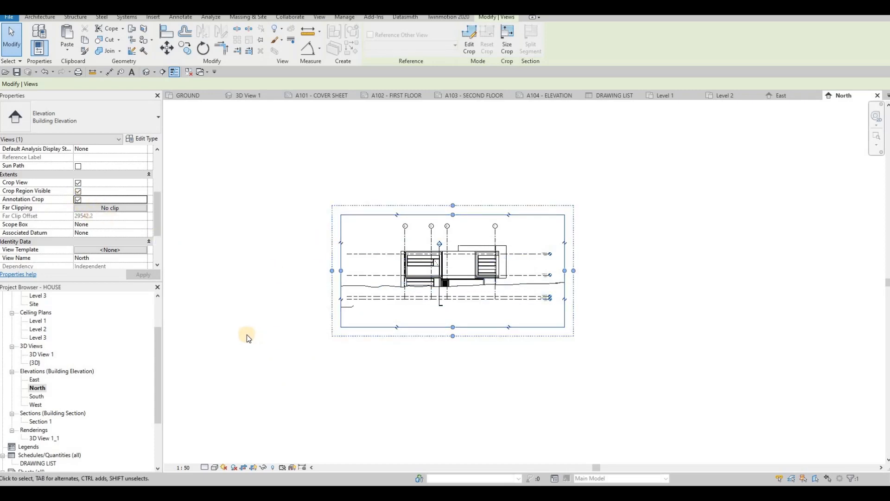
Set the North elevation to Fine detail with a Gradient background and shadows turned on.
{"action": "left_click", "coordinate": [208, 465]}
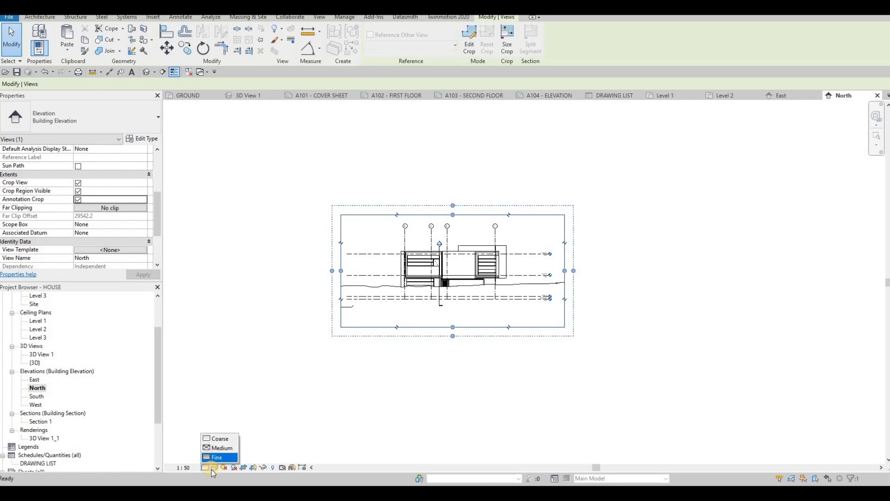
{"action": "left_click", "coordinate": [216, 457]}
{"action": "left_click", "coordinate": [214, 468]}
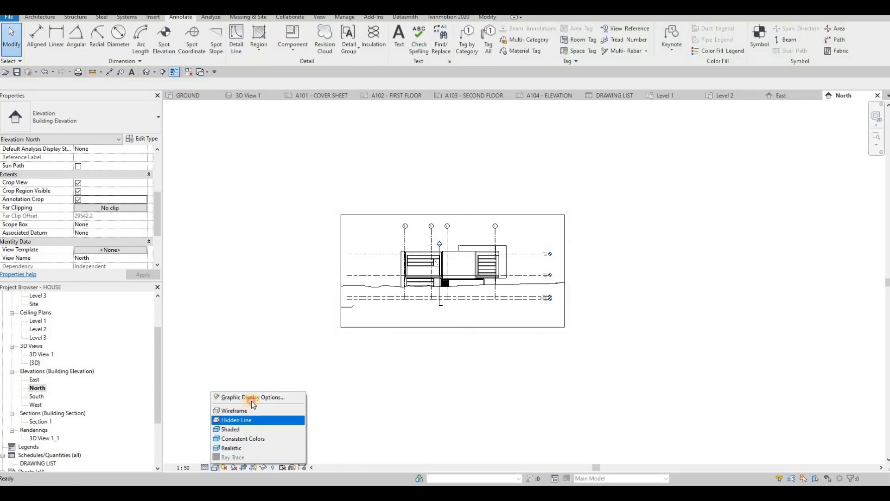
{"action": "left_click", "coordinate": [251, 399]}
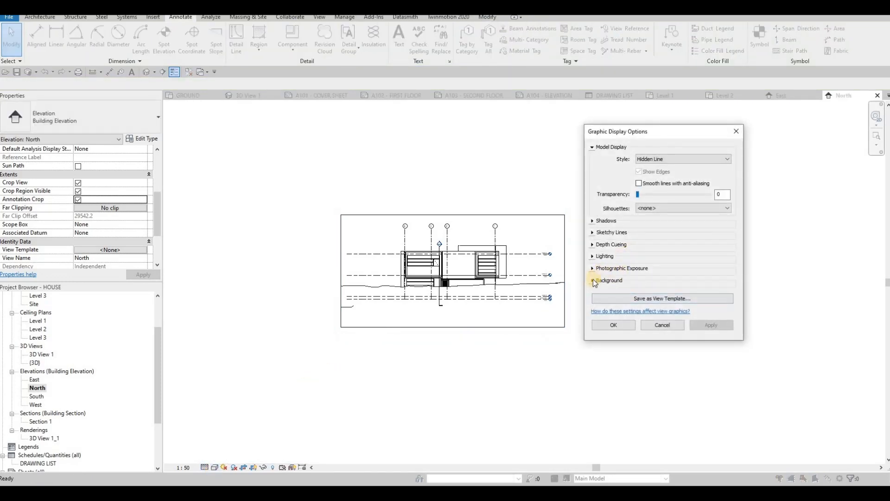
{"action": "left_click", "coordinate": [592, 280]}
{"action": "left_click", "coordinate": [664, 293]}
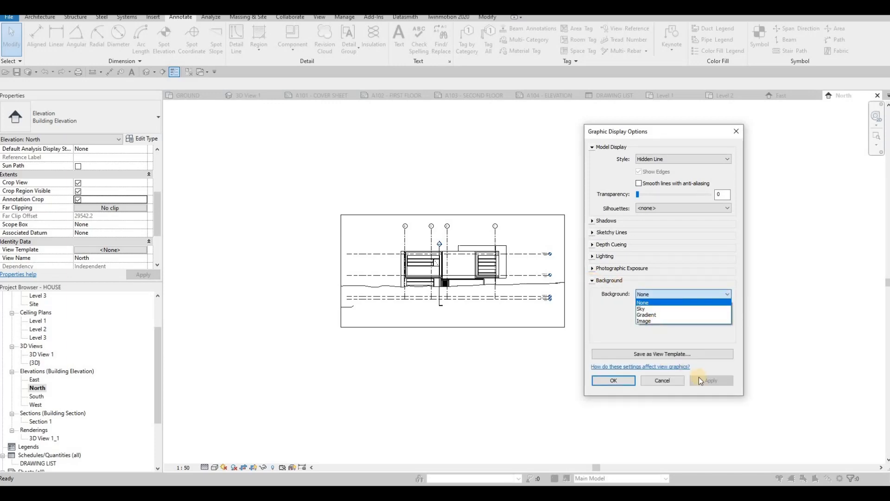
{"action": "left_click", "coordinate": [653, 316]}
{"action": "key", "text": "Return"}
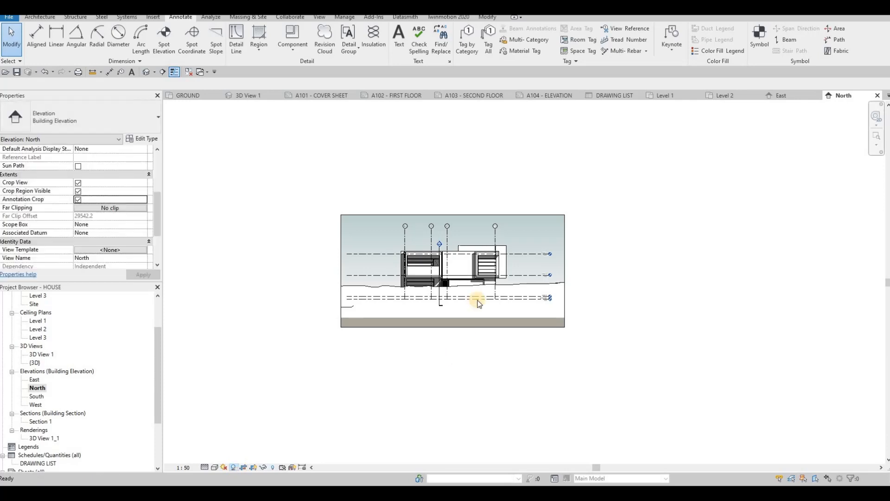
{"action": "scroll", "coordinate": [445, 297], "scroll_direction": "up", "scroll_amount": 2}
{"action": "scroll", "coordinate": [405, 307], "scroll_direction": "up", "scroll_amount": 2}
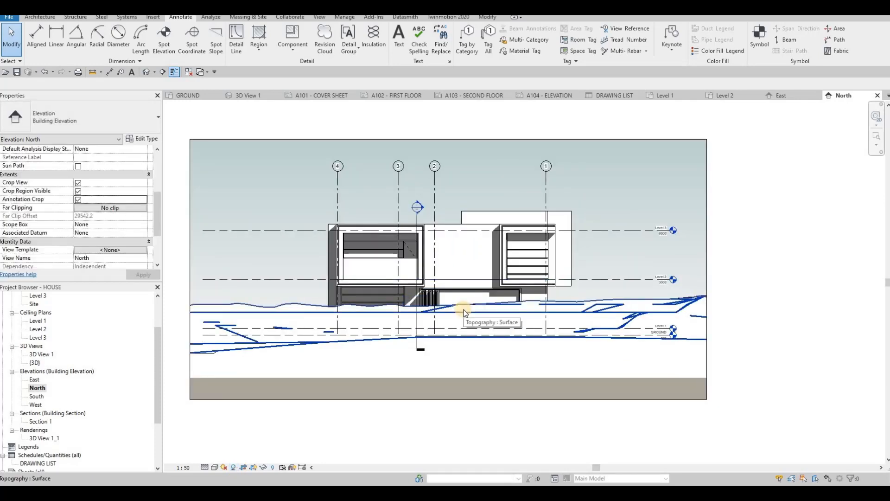
Open the South elevation and set its scale to 1:50.
{"action": "double_click", "coordinate": [36, 397]}
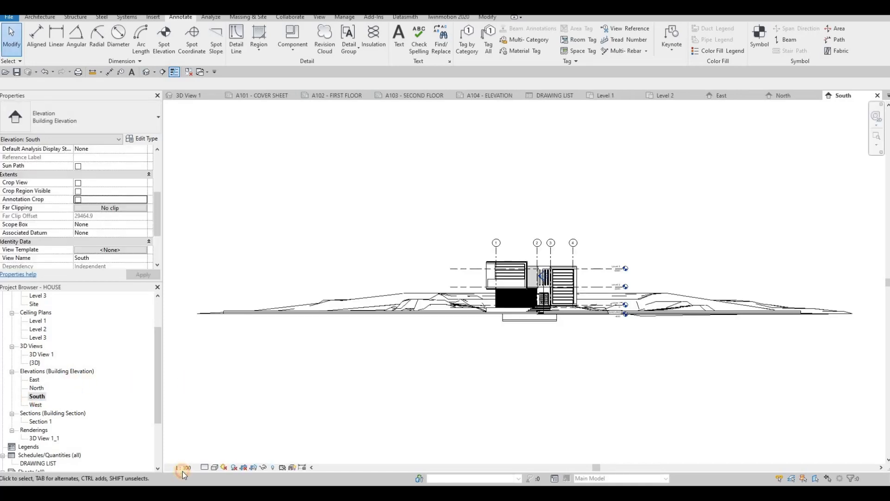
{"action": "left_click", "coordinate": [185, 467]}
{"action": "left_click", "coordinate": [196, 397]}
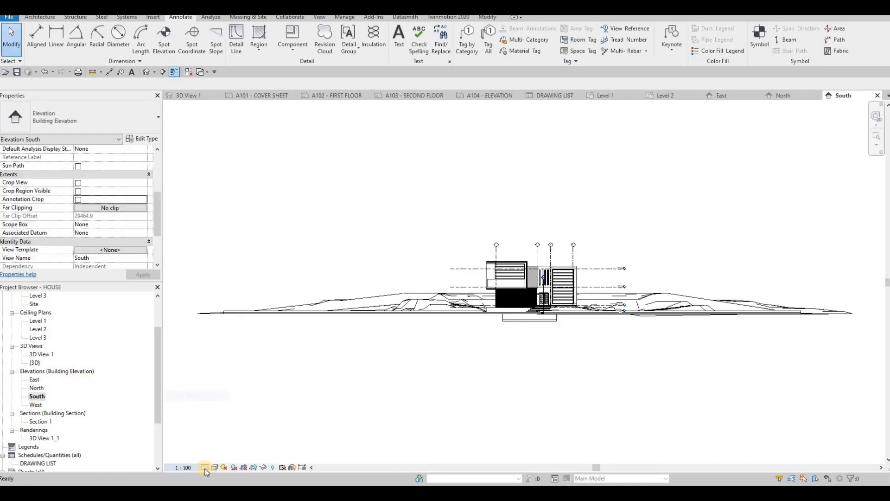
Set the South elevation to Fine detail and give it a Gradient background.
{"action": "left_click", "coordinate": [216, 457]}
{"action": "left_click", "coordinate": [214, 467]}
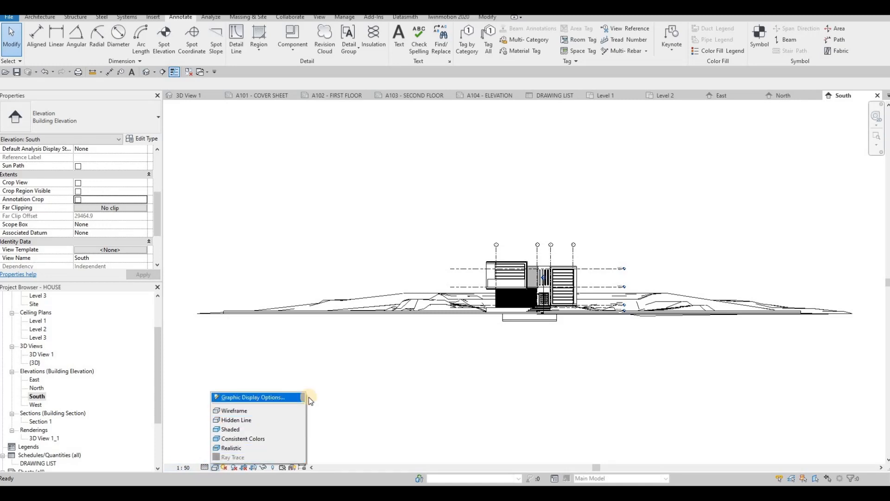
{"action": "left_click", "coordinate": [241, 398]}
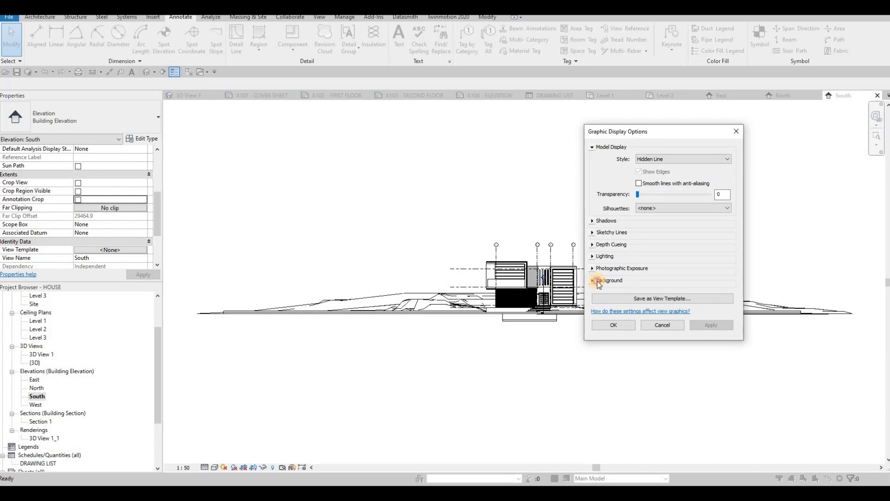
{"action": "left_click", "coordinate": [594, 281]}
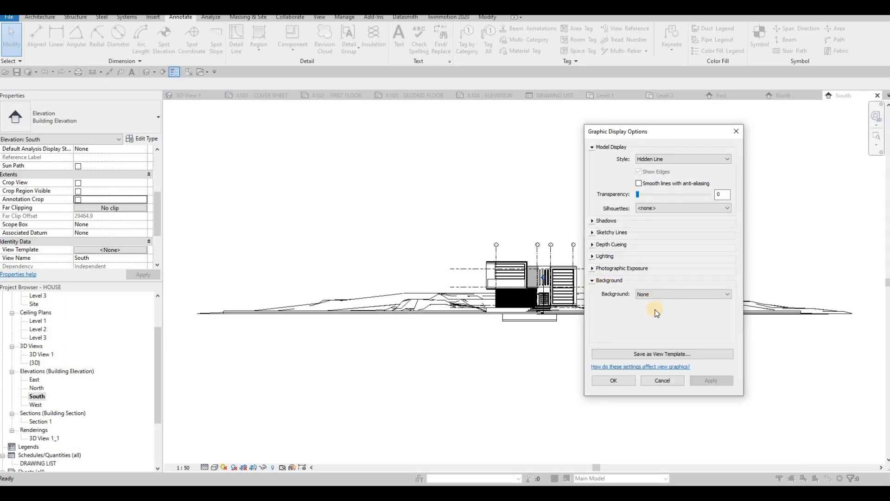
{"action": "left_click", "coordinate": [655, 295]}
{"action": "left_click", "coordinate": [705, 377]}
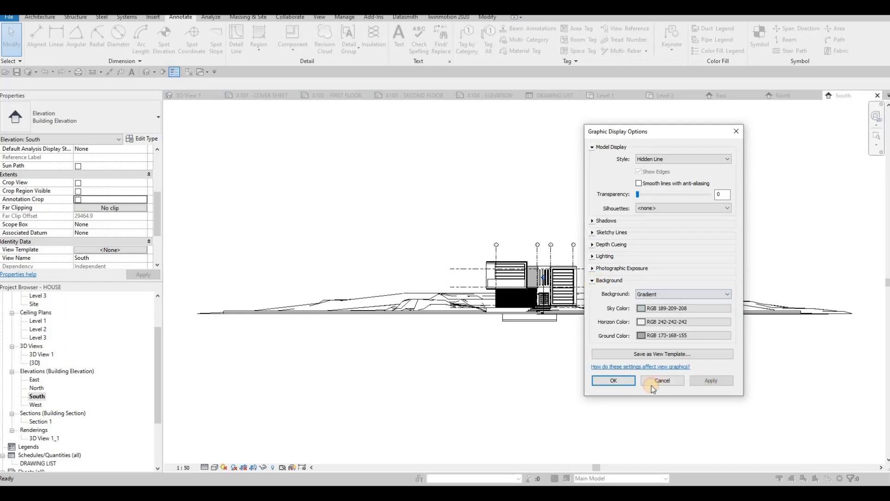
{"action": "left_click", "coordinate": [617, 385]}
Enable Crop View, Crop Region Visible and Annotation Crop for the South elevation.
{"action": "left_click", "coordinate": [78, 182]}
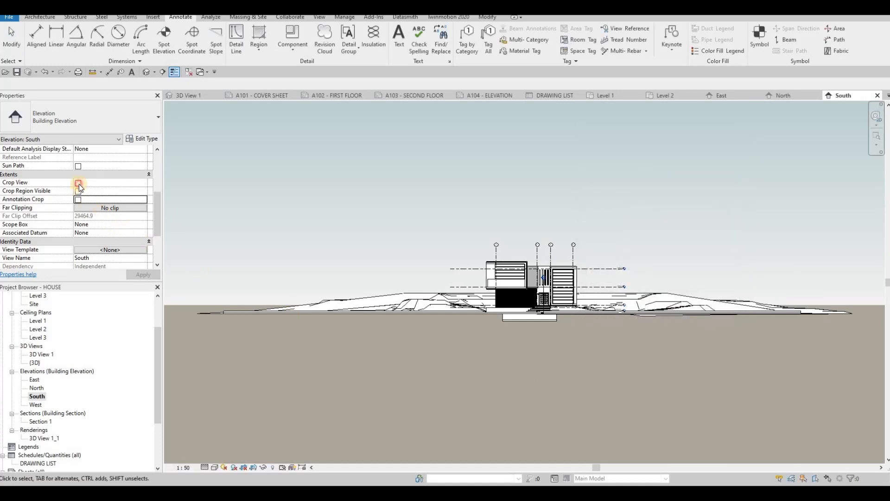
{"action": "left_click", "coordinate": [78, 191]}
{"action": "left_click", "coordinate": [78, 200]}
{"action": "left_click", "coordinate": [137, 278]}
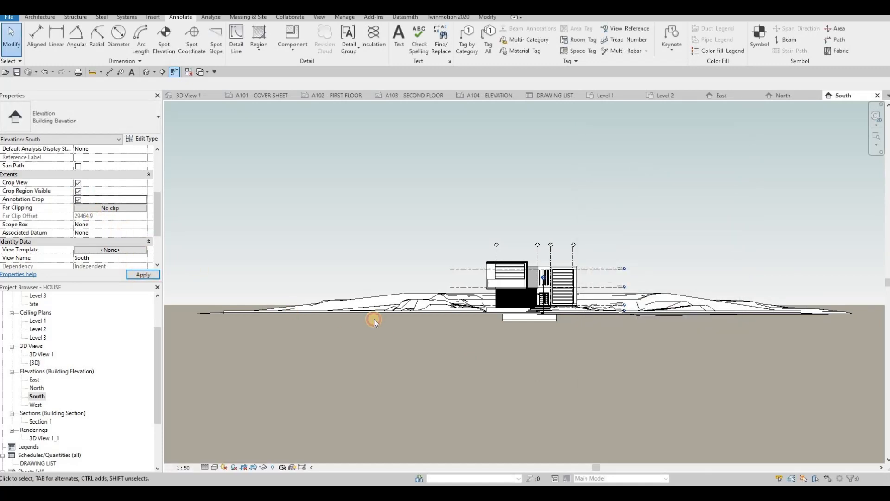
Narrow the South elevation's crop region from both sides to frame the house closely.
{"action": "scroll", "coordinate": [252, 278], "scroll_direction": "down", "scroll_amount": 2}
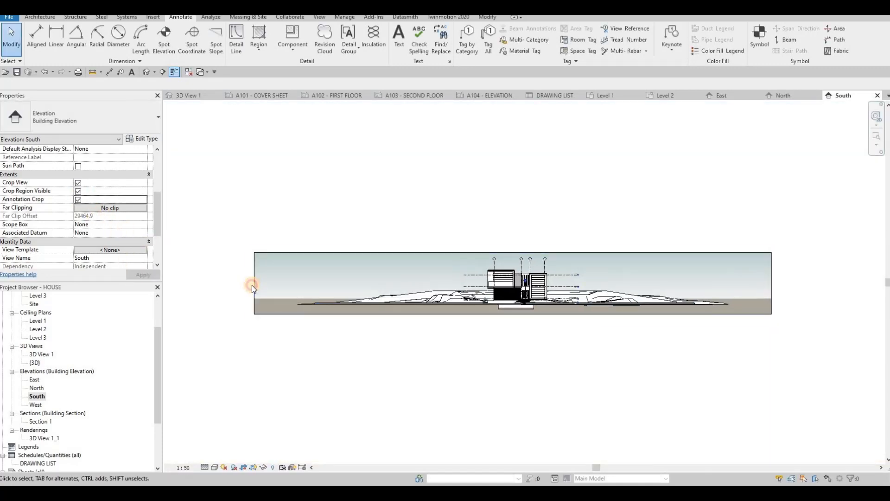
{"action": "left_click", "coordinate": [255, 283]}
{"action": "left_click_drag", "start_coordinate": [468, 286], "coordinate": [468, 286]}
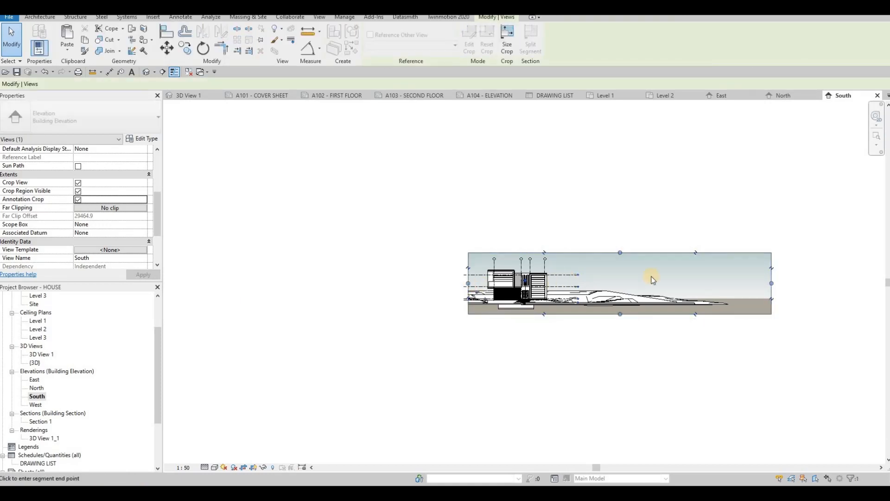
{"action": "left_click_drag", "start_coordinate": [577, 276], "coordinate": [568, 277]}
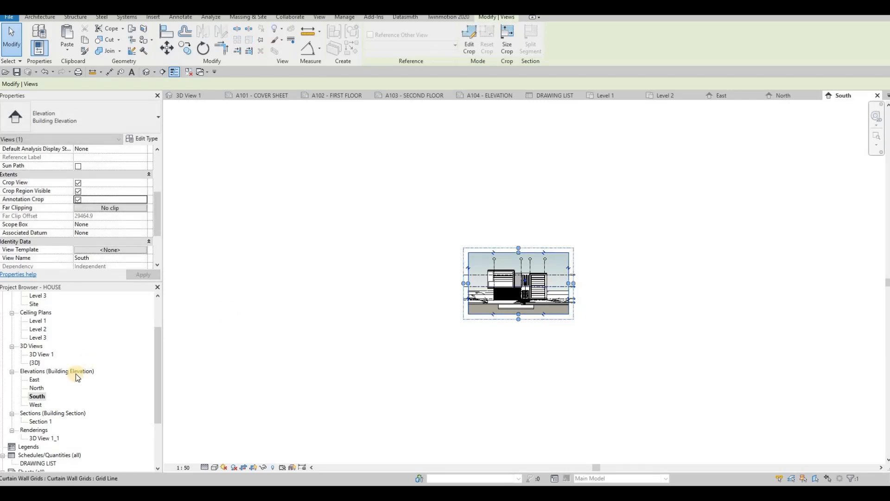
Open the West elevation and set its scale to 1:50.
{"action": "double_click", "coordinate": [37, 404]}
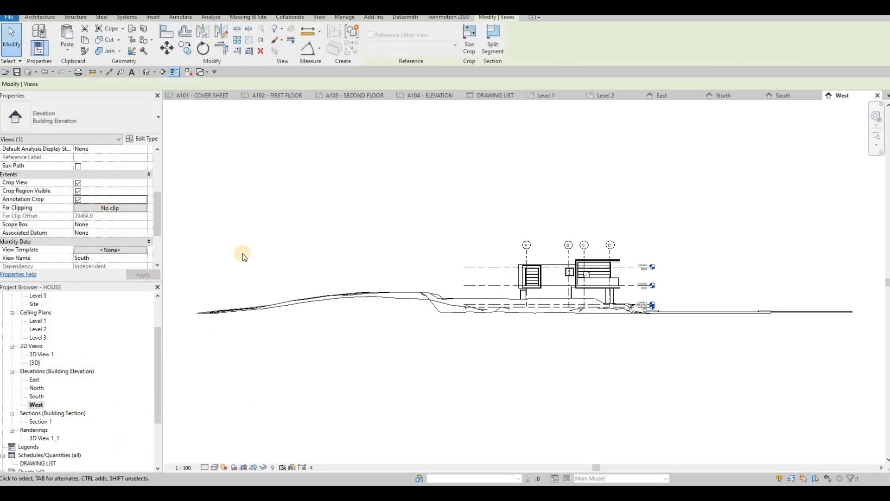
{"action": "key", "text": "Escape"}
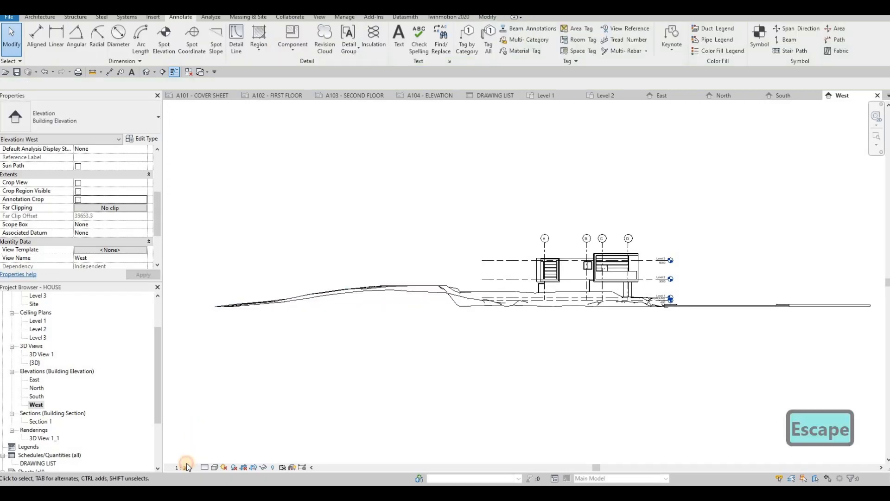
{"action": "left_click", "coordinate": [183, 466]}
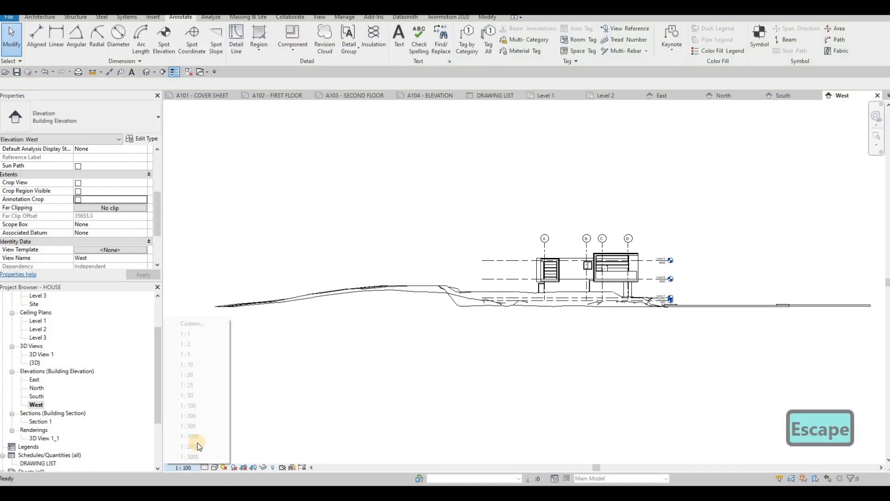
{"action": "left_click", "coordinate": [193, 395]}
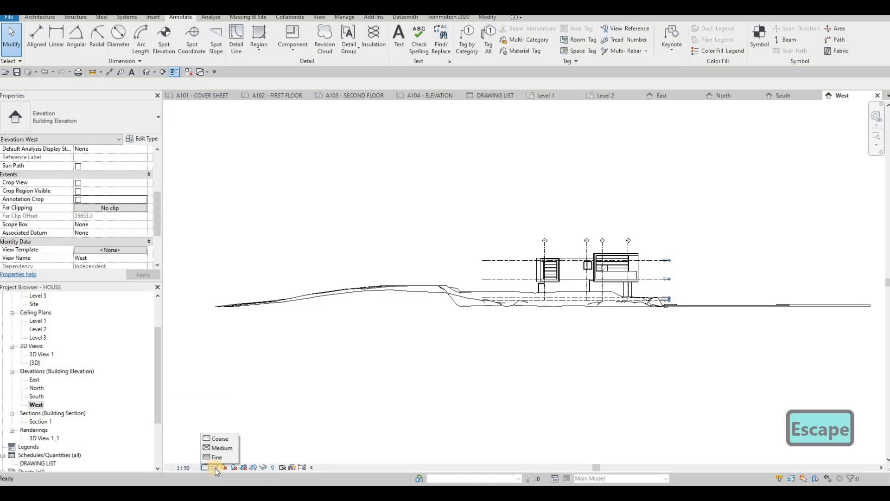
Set the West elevation to Fine detail and give it a Gradient background.
{"action": "left_click", "coordinate": [215, 468]}
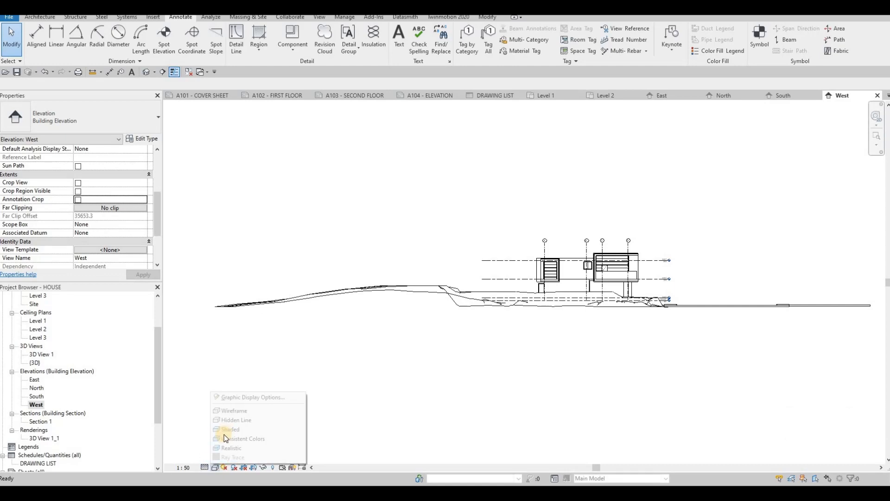
{"action": "left_click", "coordinate": [233, 397]}
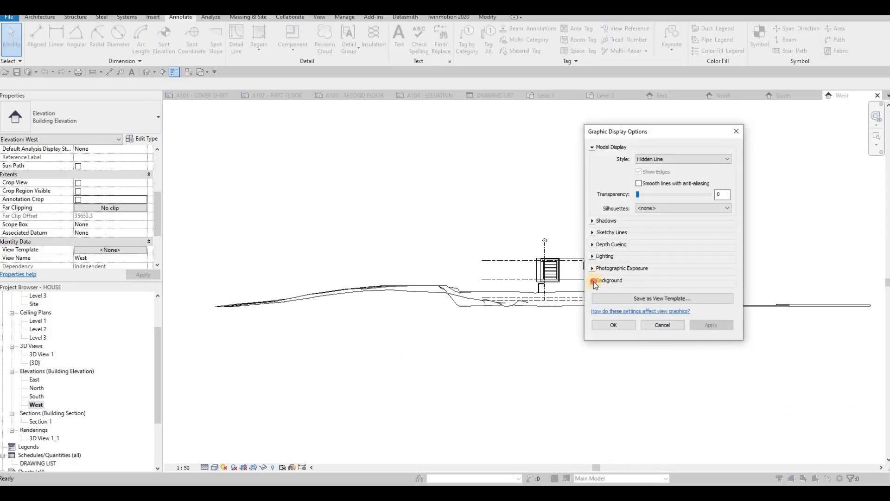
{"action": "left_click", "coordinate": [594, 281]}
{"action": "left_click", "coordinate": [646, 294]}
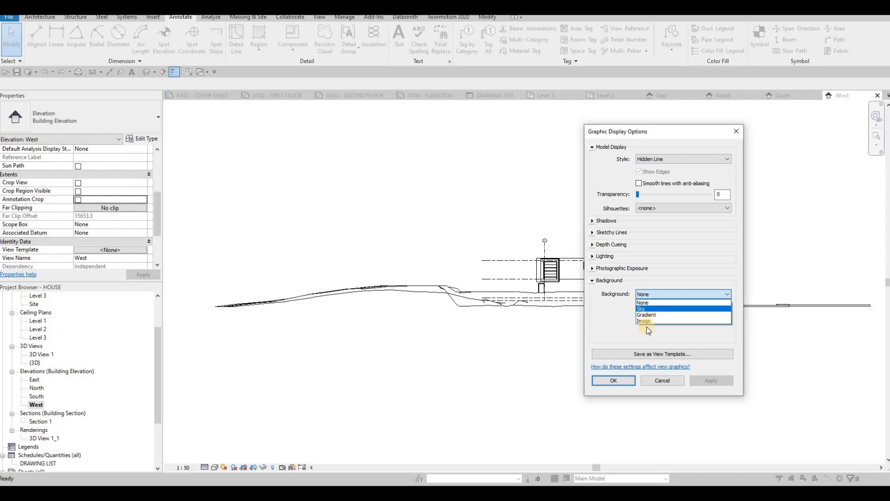
{"action": "left_click", "coordinate": [646, 314]}
{"action": "left_click", "coordinate": [711, 380]}
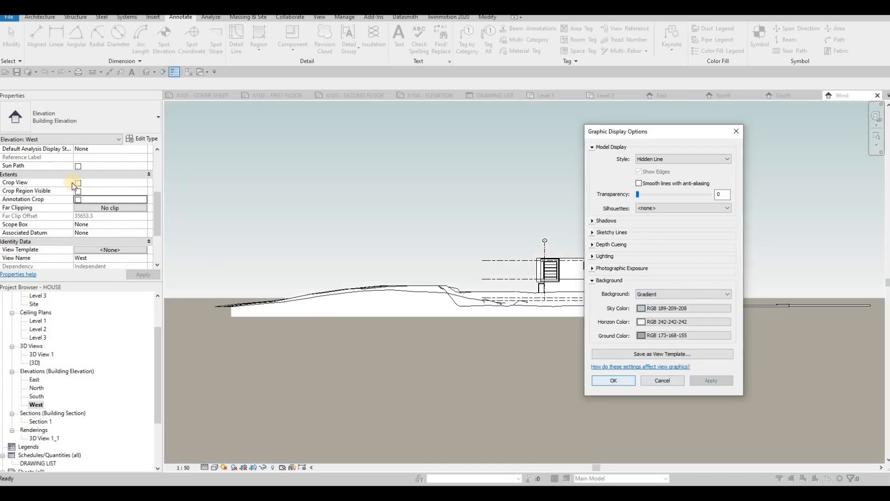
{"action": "key", "text": "Return"}
Enable the West elevation's Crop View, Crop Region Visible and Annotation Crop, and narrow the crop region from both sides around the house.
{"action": "left_click", "coordinate": [78, 198]}
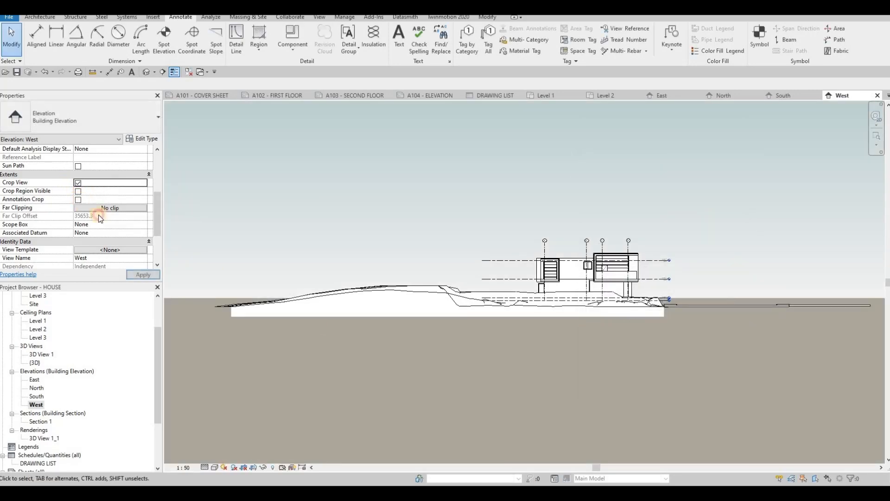
{"action": "left_click", "coordinate": [153, 274]}
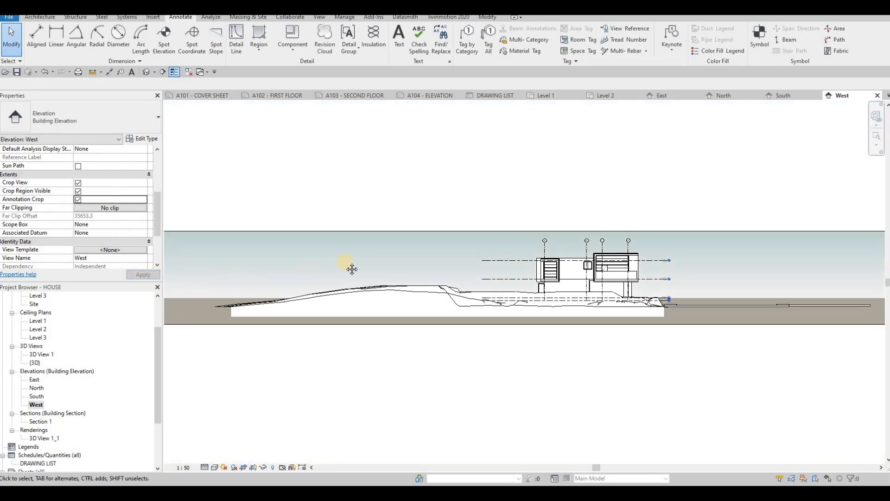
{"action": "left_click", "coordinate": [284, 257]}
{"action": "left_click", "coordinate": [464, 259]}
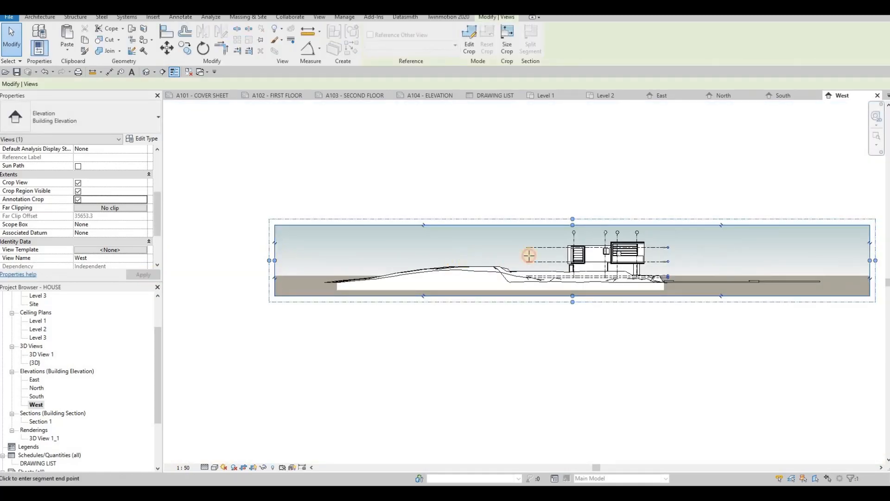
{"action": "left_click_drag", "start_coordinate": [514, 255], "coordinate": [547, 257]}
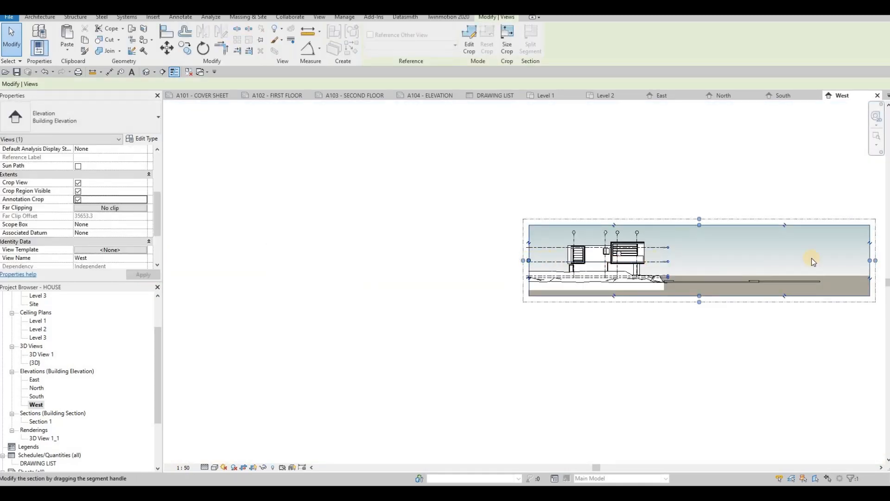
{"action": "left_click_drag", "start_coordinate": [869, 257], "coordinate": [684, 249]}
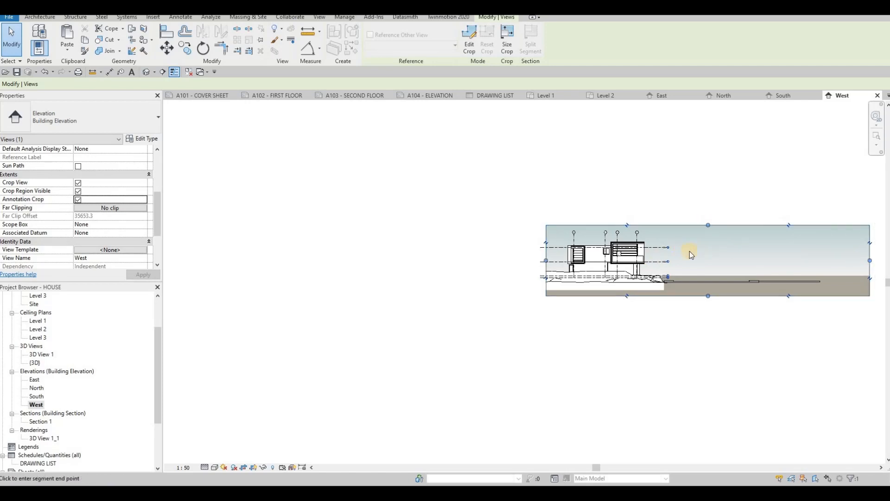
Turn on shadows in the West and South elevations, and check the North and East elevations for the same display.
{"action": "left_click", "coordinate": [233, 467]}
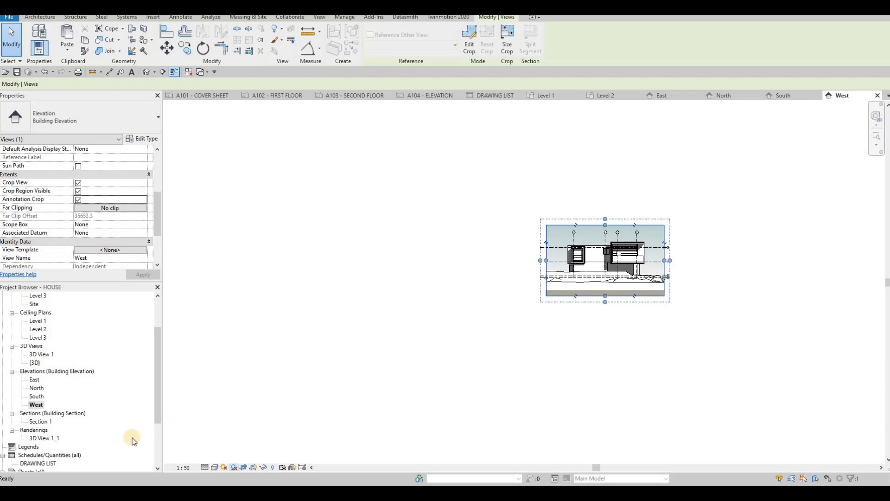
{"action": "double_click", "coordinate": [38, 396]}
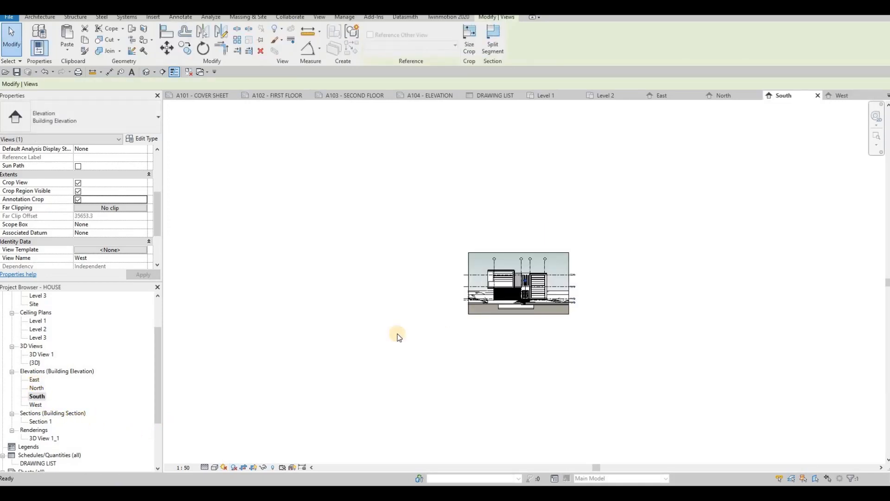
{"action": "left_click", "coordinate": [233, 468]}
{"action": "double_click", "coordinate": [36, 389]}
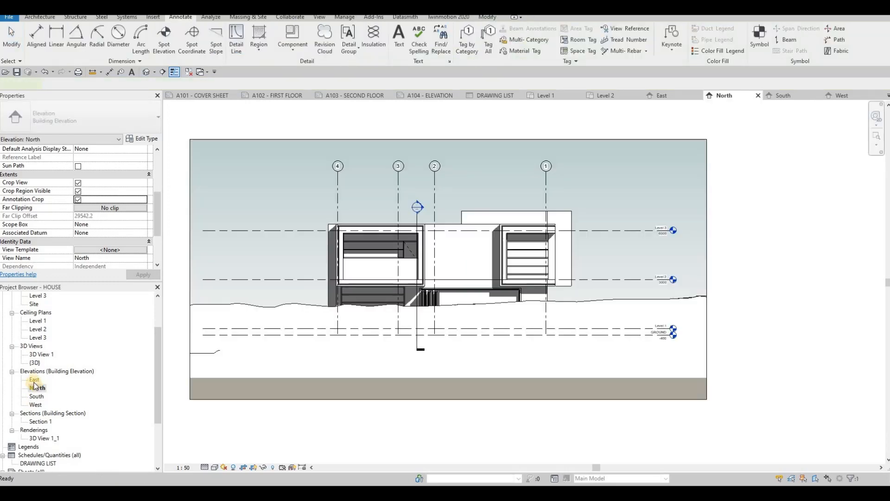
{"action": "double_click", "coordinate": [35, 380]}
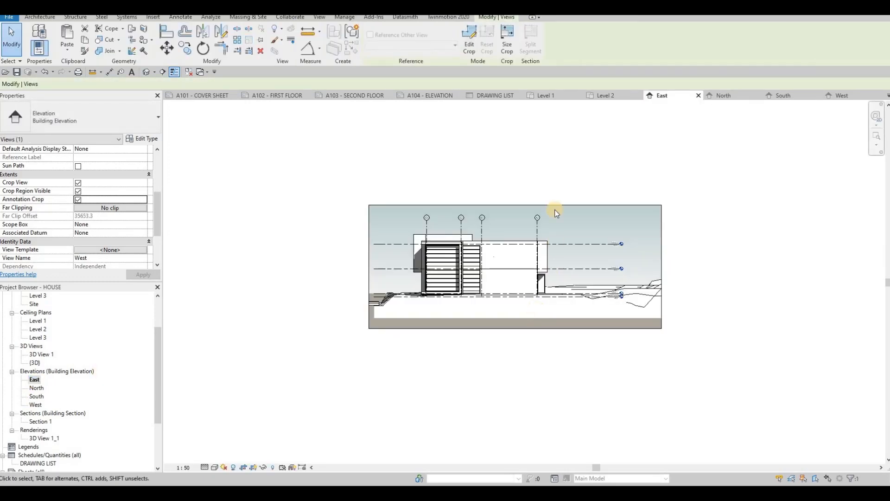
Place the East elevation in the upper half of sheet A104 - ELEVATION and the North elevation below it.
{"action": "left_click", "coordinate": [425, 96]}
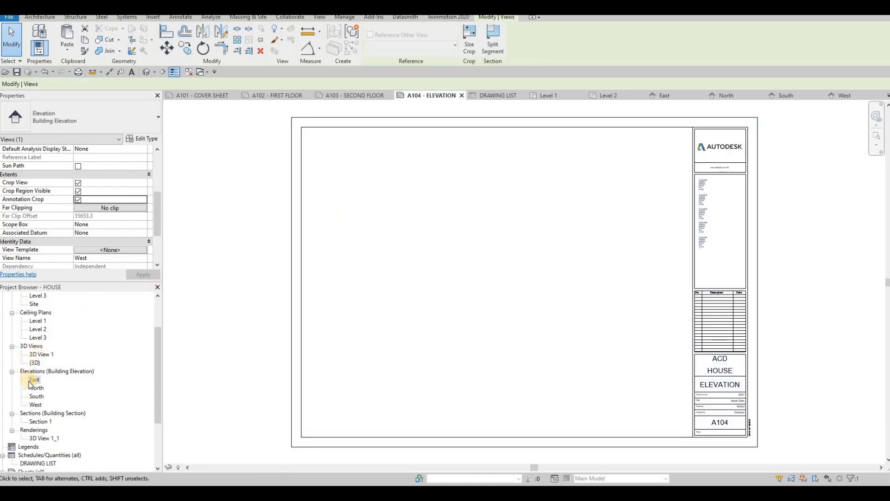
{"action": "left_click_drag", "start_coordinate": [417, 210], "coordinate": [425, 205]}
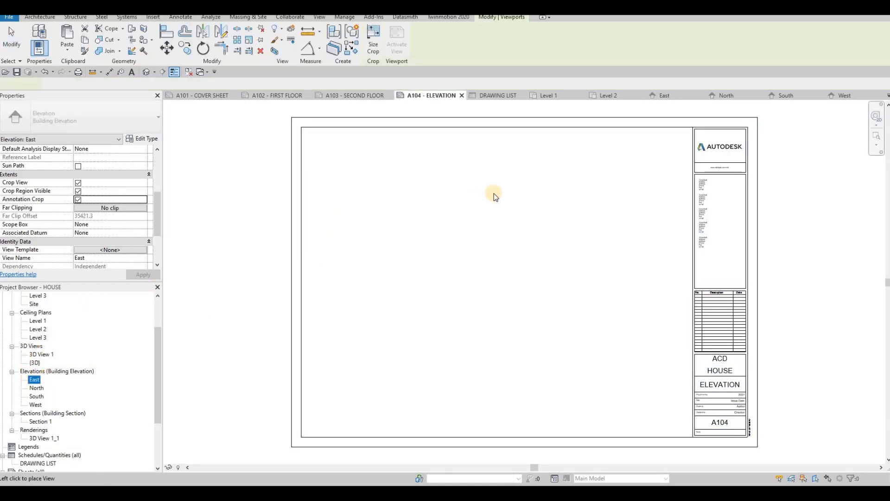
{"action": "left_click", "coordinate": [509, 194]}
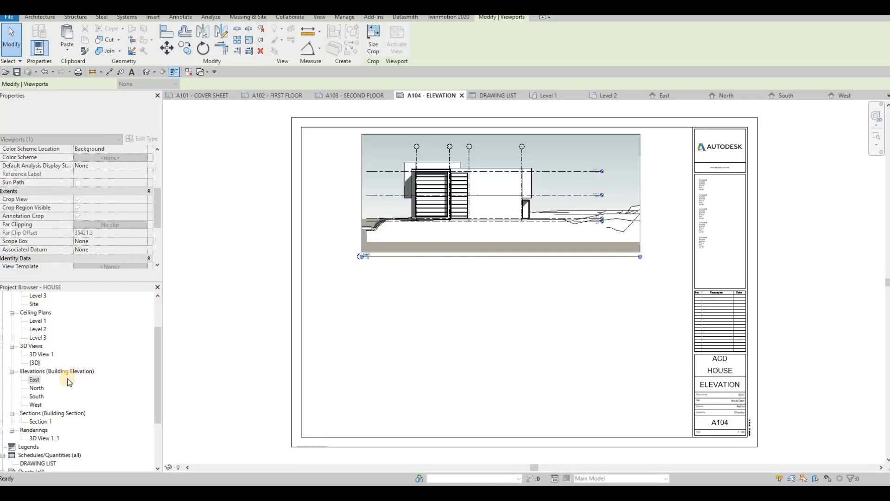
{"action": "left_click_drag", "start_coordinate": [388, 348], "coordinate": [488, 345]}
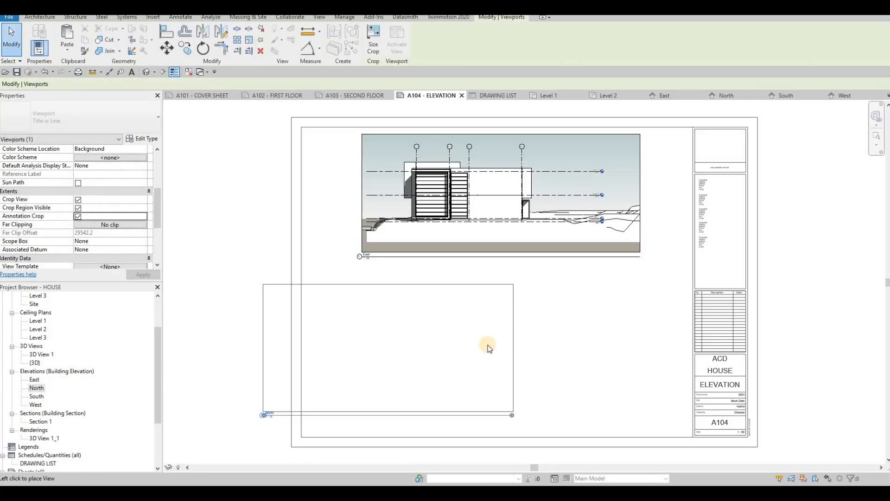
{"action": "left_click", "coordinate": [425, 354]}
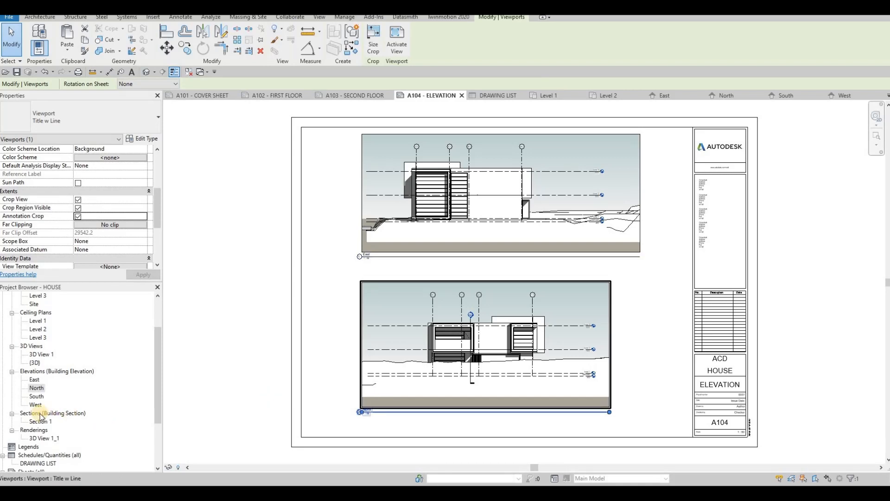
Place the South elevation in the upper half of sheet A105 - ELEVATION.
{"action": "double_click", "coordinate": [38, 397]}
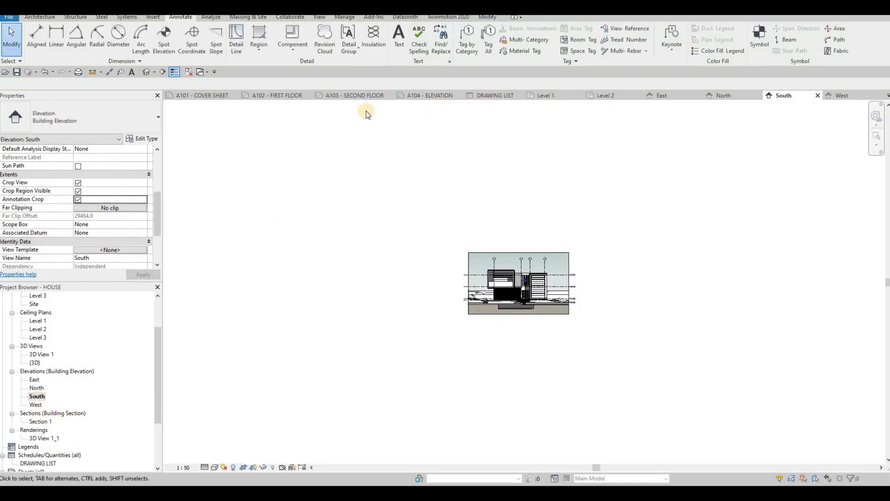
{"action": "scroll", "coordinate": [52, 379], "scroll_direction": "down", "scroll_amount": 3}
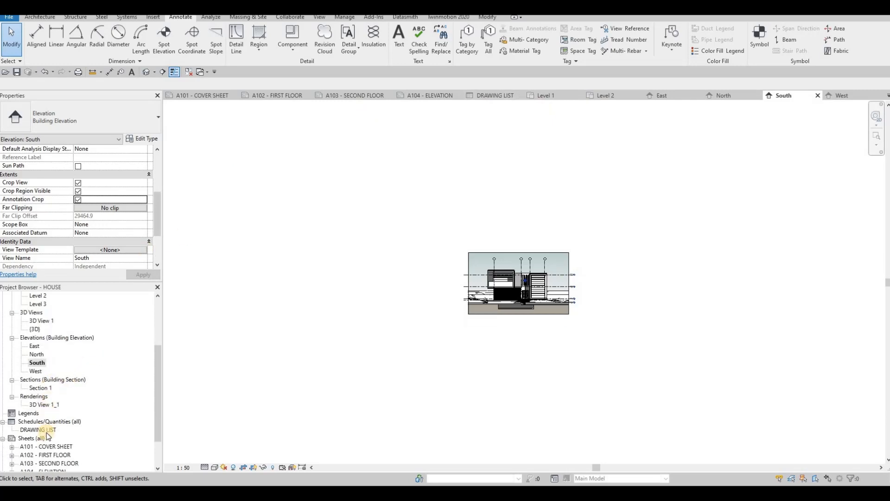
{"action": "double_click", "coordinate": [43, 438]}
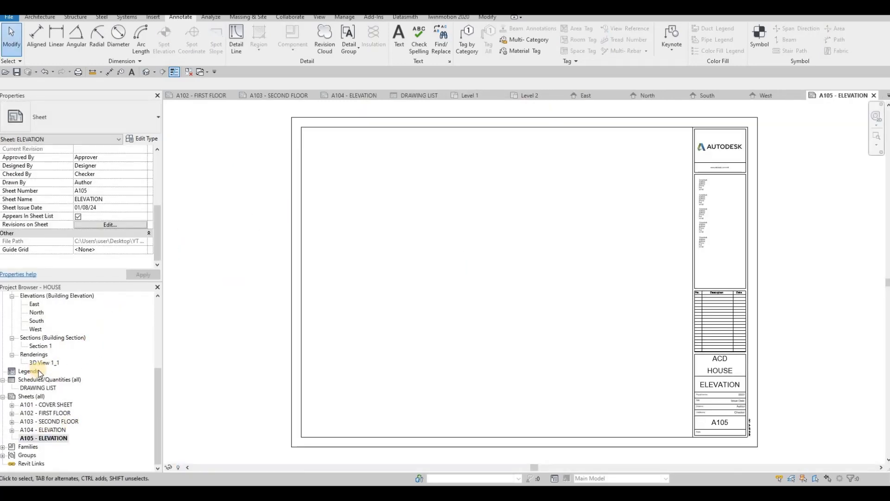
{"action": "scroll", "coordinate": [32, 351], "scroll_direction": "up", "scroll_amount": 1}
{"action": "left_click", "coordinate": [36, 346]}
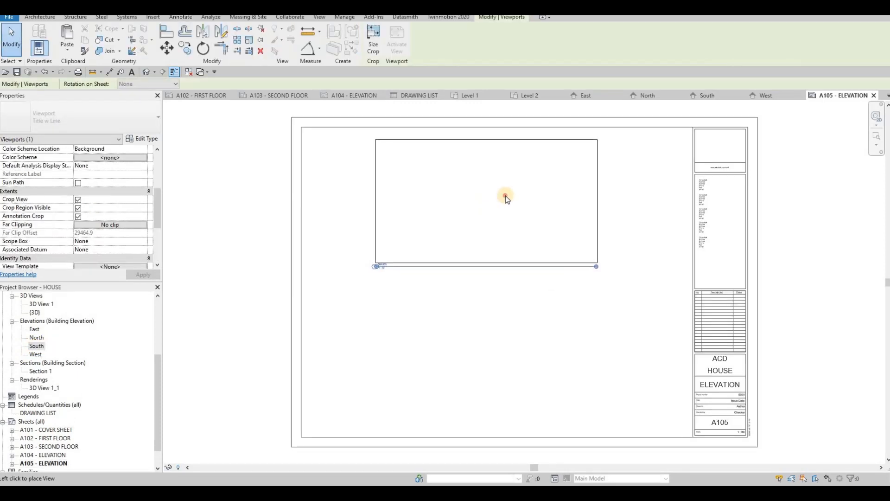
{"action": "left_click", "coordinate": [529, 194]}
Place the West elevation below the South elevation on sheet A105 and end the placement.
{"action": "left_click", "coordinate": [35, 354]}
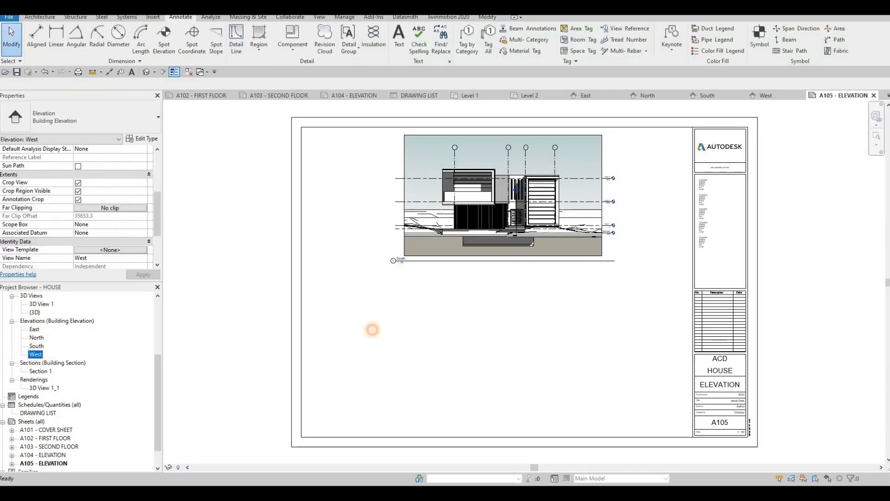
{"action": "left_click", "coordinate": [505, 341]}
{"action": "key", "text": "Escape"}
{"action": "key", "text": "Escape"}
{"action": "key", "text": "Escape"}
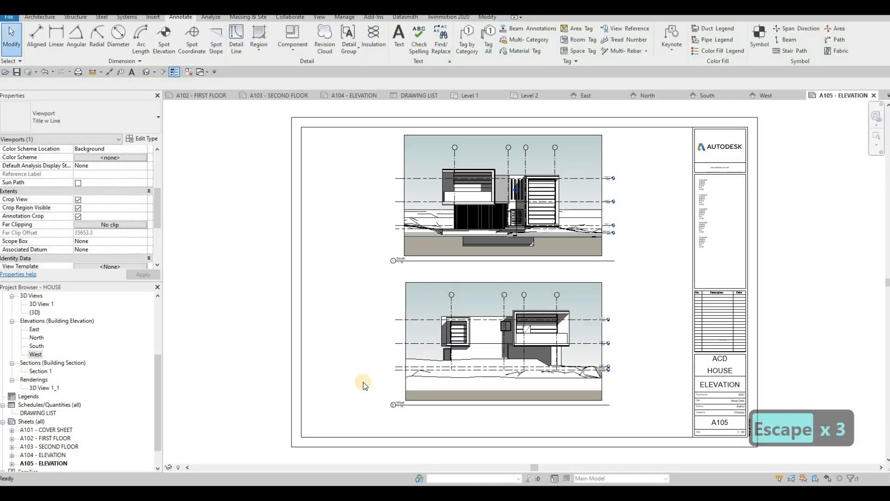
{"action": "middle_click_drag", "start_coordinate": [278, 320], "coordinate": [316, 291]}
{"action": "scroll", "coordinate": [311, 299], "scroll_direction": "down", "scroll_amount": 1}
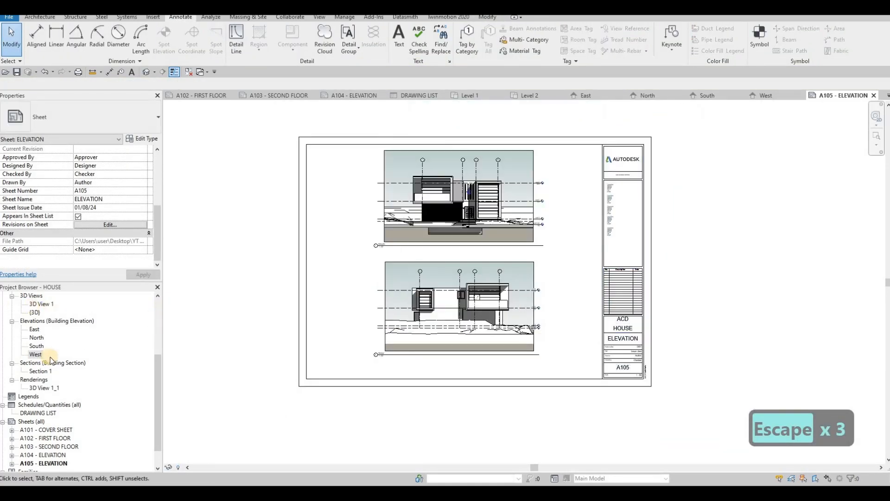
Create a new sheet using the A0 metric titleblock.
{"action": "scroll", "coordinate": [47, 357], "scroll_direction": "up", "scroll_amount": 3}
{"action": "scroll", "coordinate": [42, 398], "scroll_direction": "down", "scroll_amount": 5}
{"action": "scroll", "coordinate": [32, 398], "scroll_direction": "down", "scroll_amount": 1}
{"action": "right_click", "coordinate": [32, 396]}
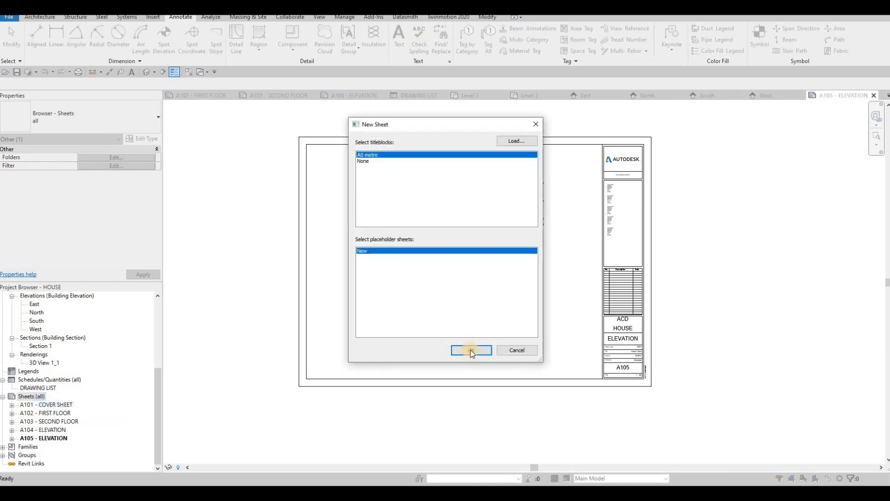
{"action": "key", "text": "Return"}
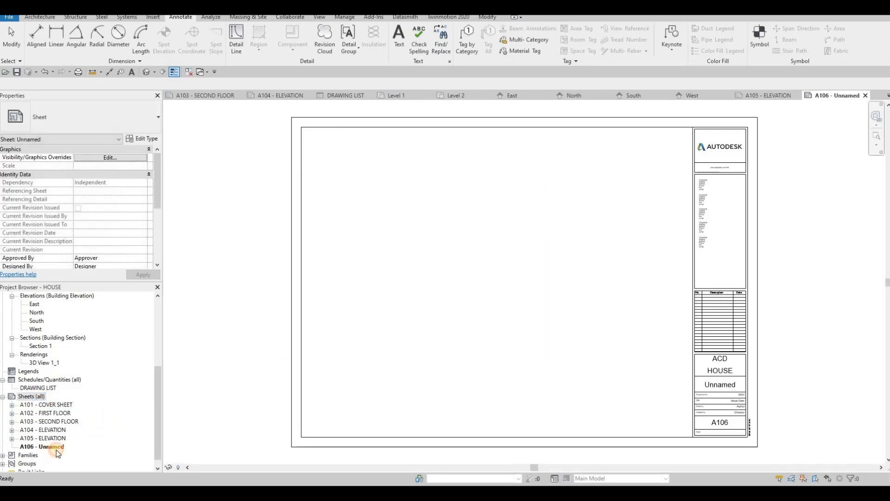
Rename the new sheet A106 as SECTIONS, keeping its number.
{"action": "left_click", "coordinate": [47, 448]}
{"action": "key", "text": "F2"}
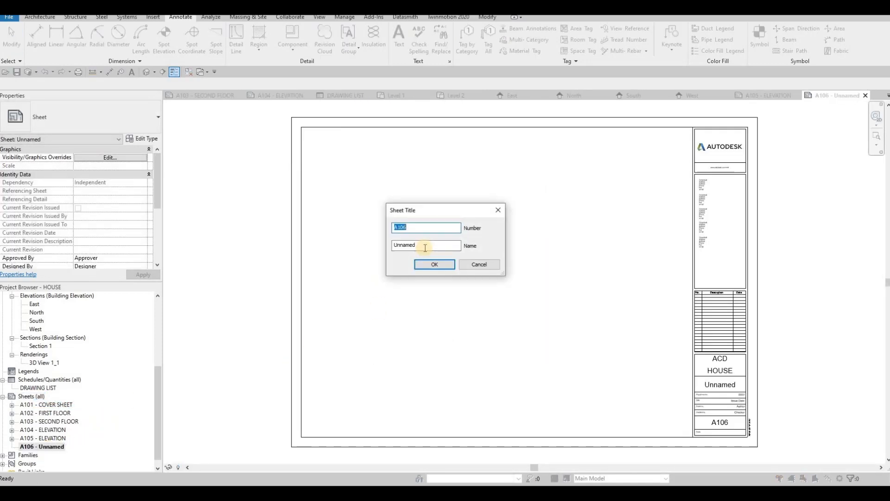
{"action": "type", "text": "SE"}
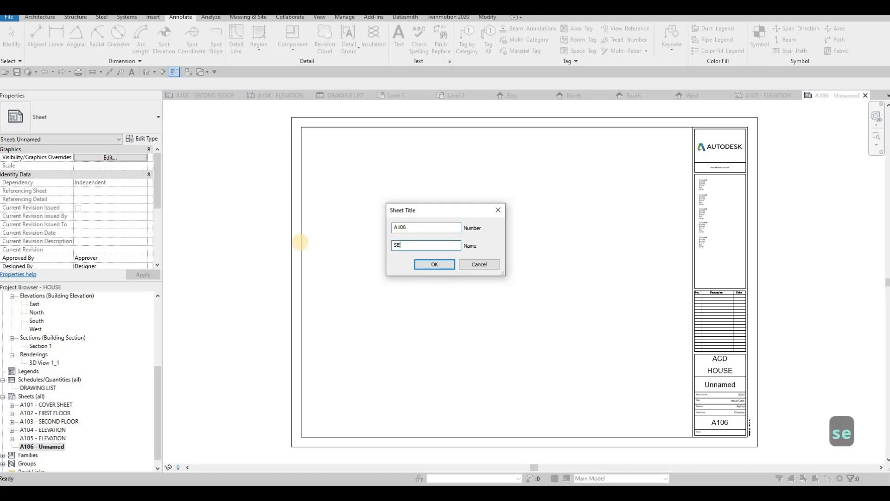
{"action": "type", "text": "CTIONS"}
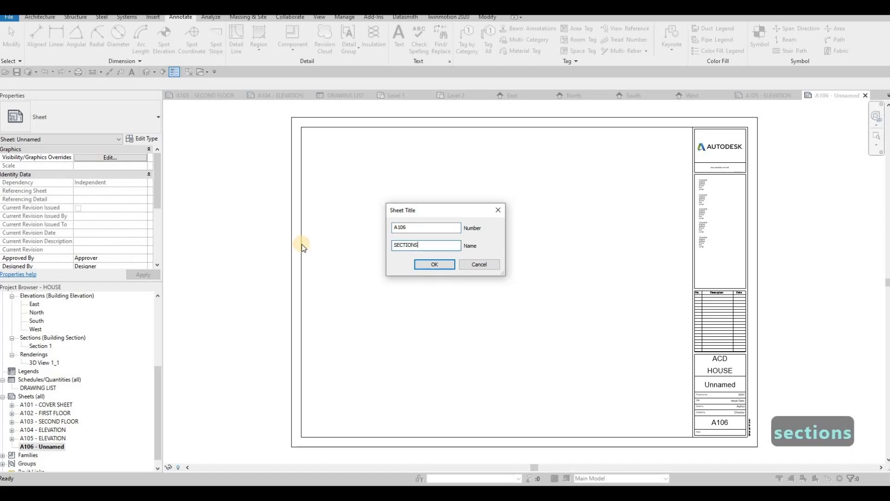
{"action": "key", "text": "Return"}
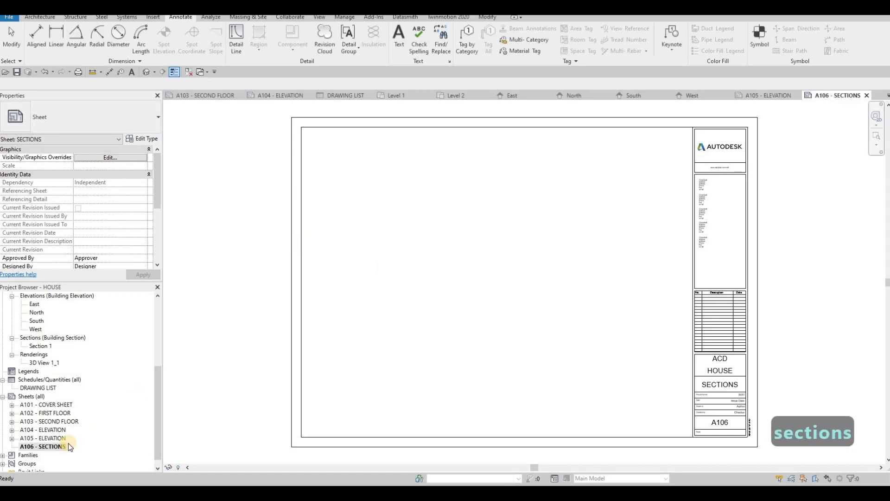
In the Level 1 floor plan, extend Section 1's line at both ends, from the terrace to the entrance steps.
{"action": "scroll", "coordinate": [40, 377], "scroll_direction": "up", "scroll_amount": 5}
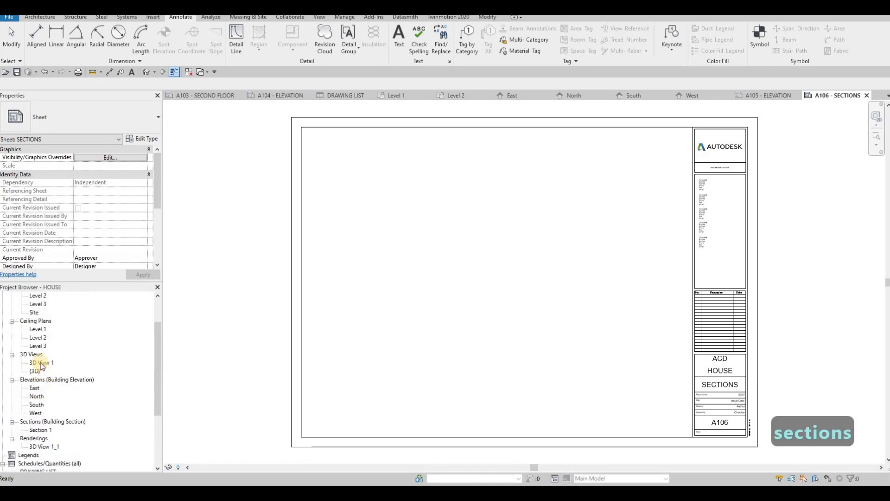
{"action": "double_click", "coordinate": [42, 330]}
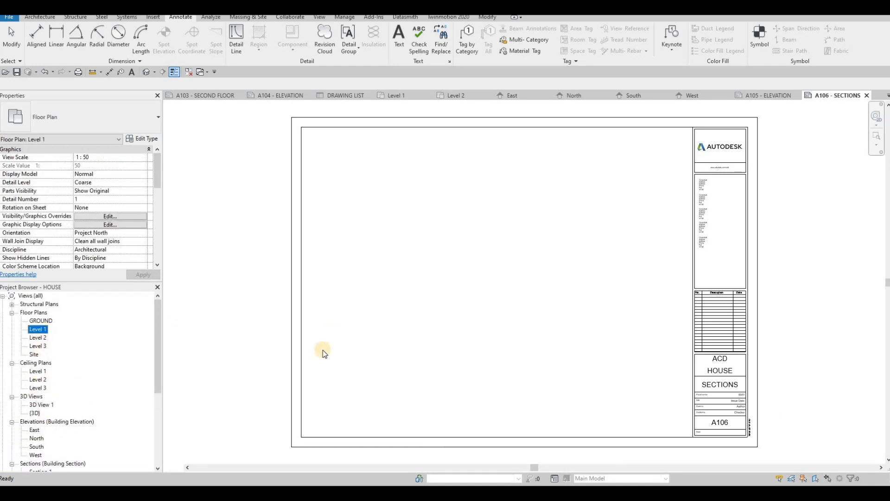
{"action": "scroll", "coordinate": [510, 311], "scroll_direction": "up", "scroll_amount": 2}
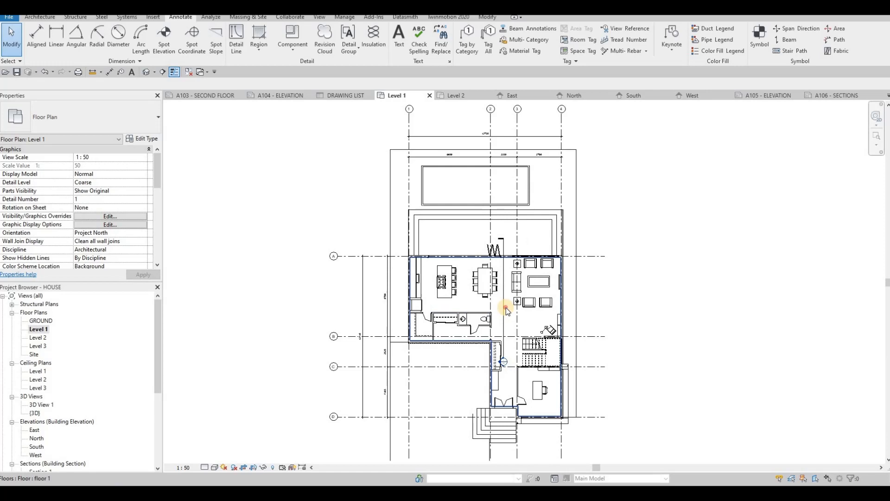
{"action": "left_click", "coordinate": [505, 241]}
{"action": "left_click", "coordinate": [504, 210]}
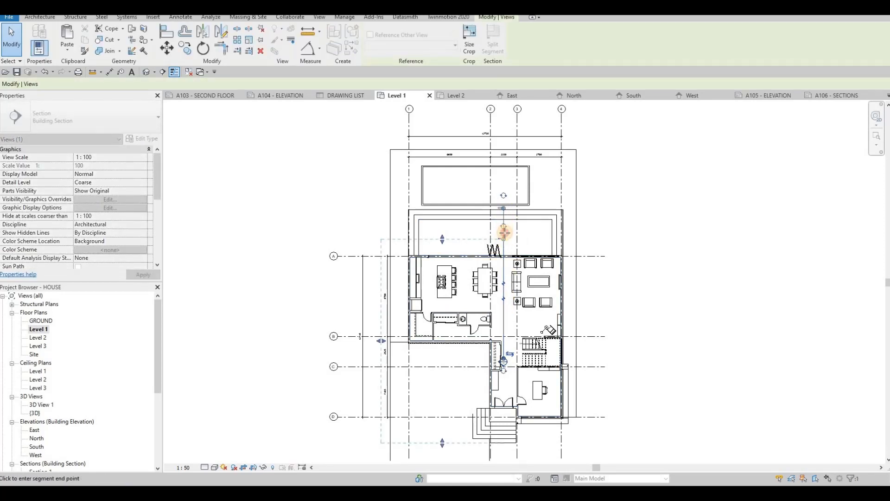
{"action": "left_click", "coordinate": [448, 222]}
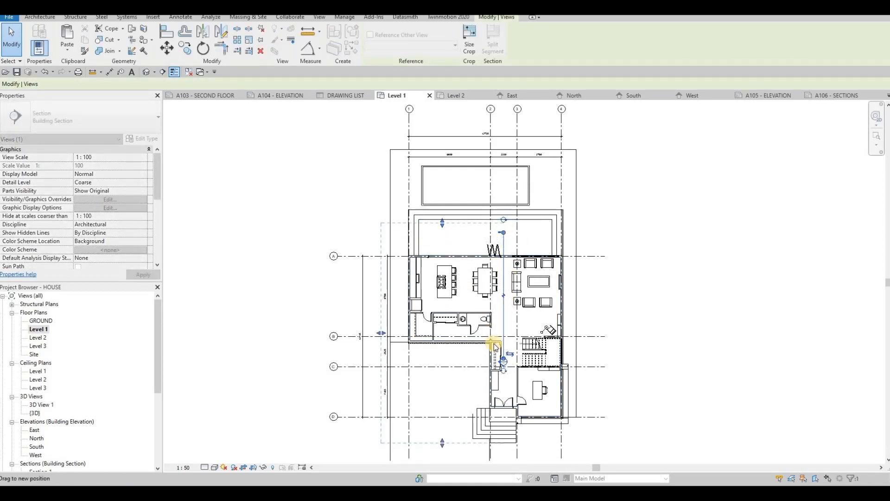
{"action": "left_click_drag", "start_coordinate": [503, 360], "coordinate": [502, 434]}
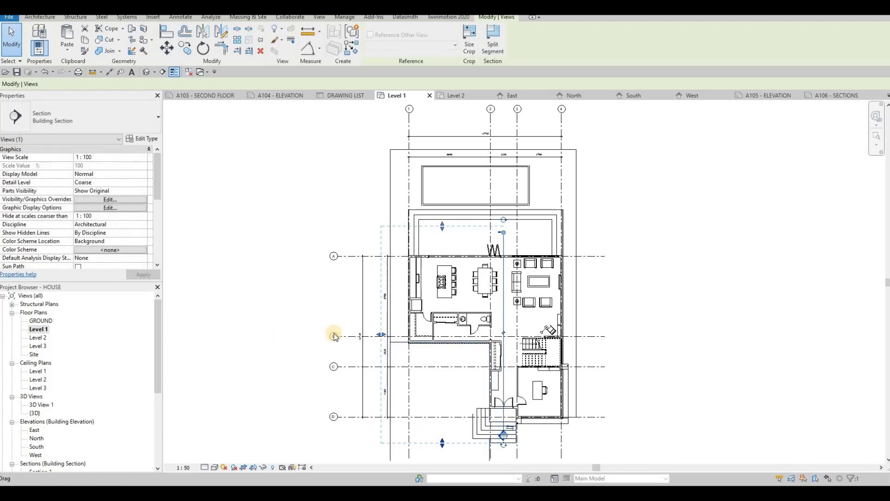
{"action": "key", "text": "Escape"}
{"action": "key", "text": "Escape"}
Add a similar building section running horizontally across the full width of the house, between grids A and B.
{"action": "left_click", "coordinate": [503, 301]}
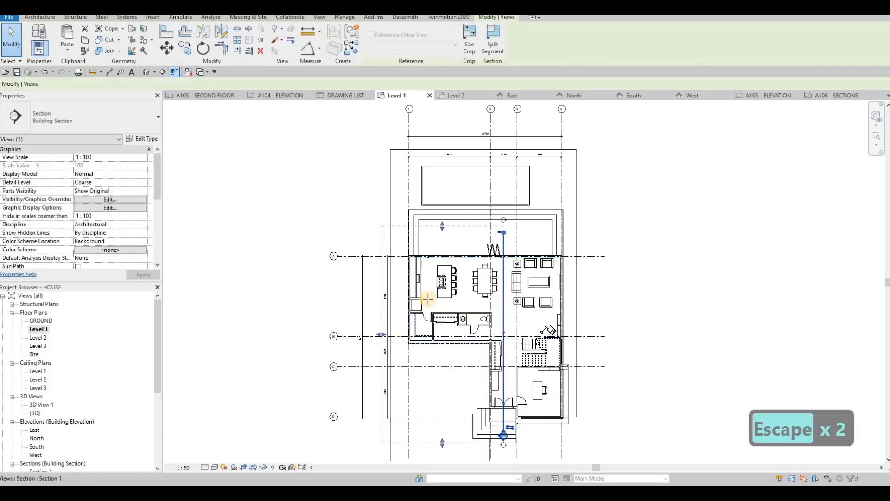
{"action": "key", "text": "c"}
{"action": "key", "text": "s"}
{"action": "left_click", "coordinate": [376, 316]}
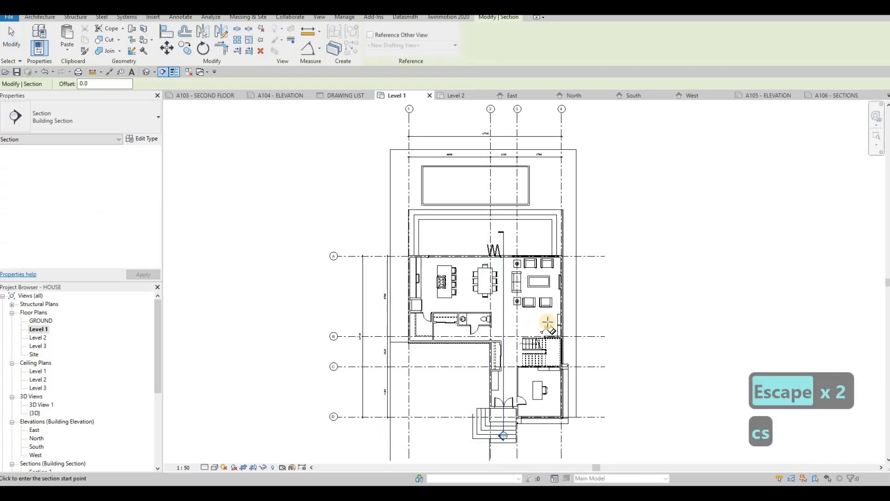
{"action": "left_click", "coordinate": [579, 316]}
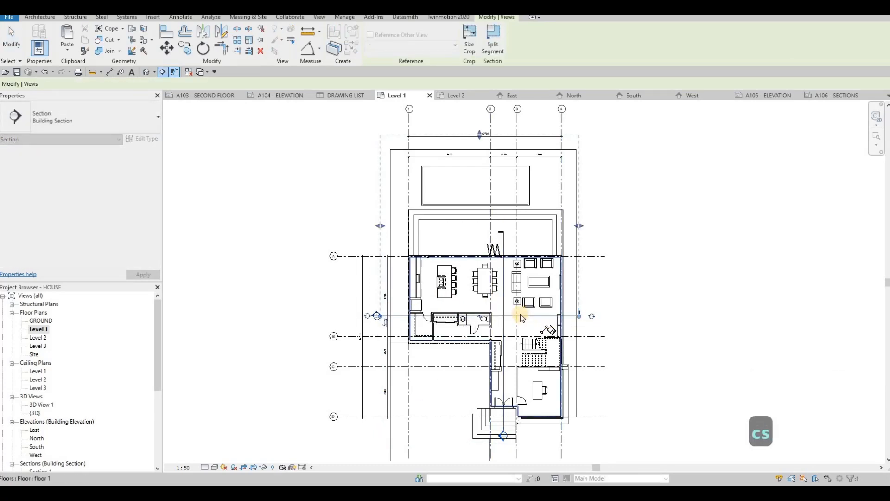
{"action": "key", "text": "Escape"}
{"action": "key", "text": "Escape"}
Move the new horizontal section line down so it cuts through the staircase between grids B and C.
{"action": "scroll", "coordinate": [525, 319], "scroll_direction": "up", "scroll_amount": 2}
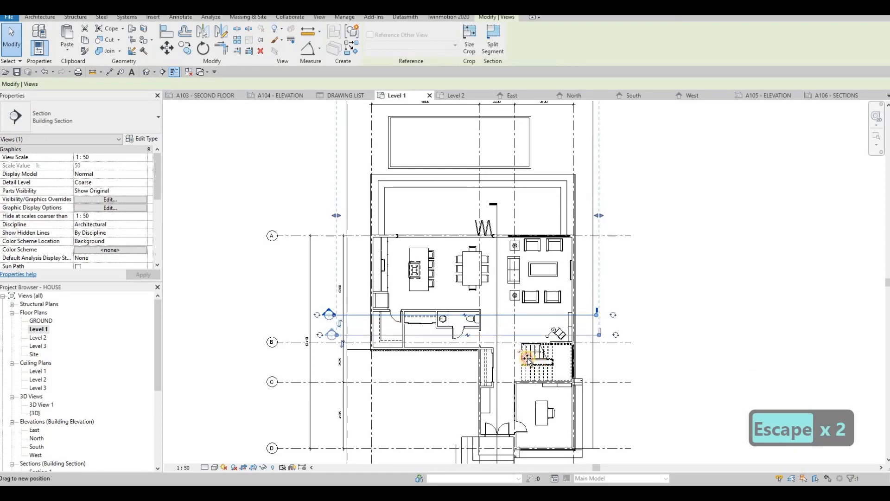
{"action": "left_click_drag", "start_coordinate": [509, 317], "coordinate": [527, 362]}
{"action": "left_click_drag", "start_coordinate": [408, 358], "coordinate": [408, 359]}
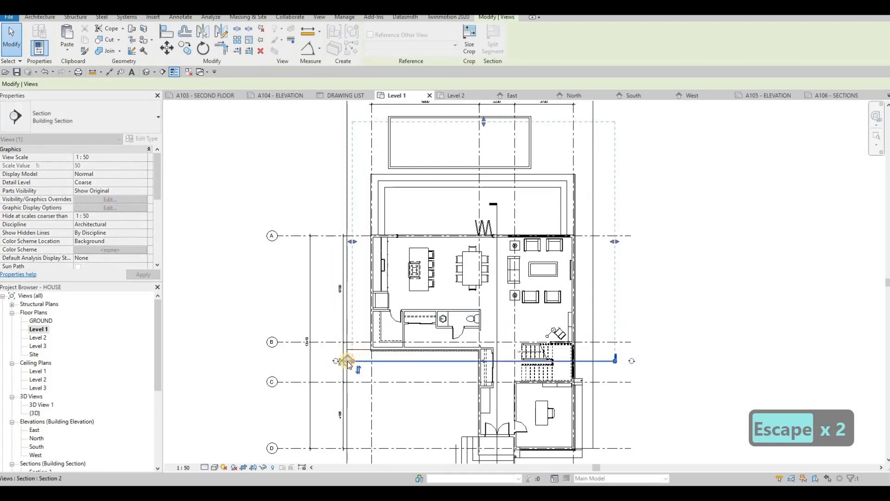
{"action": "scroll", "coordinate": [430, 352], "scroll_direction": "down", "scroll_amount": 1}
{"action": "middle_click_drag", "start_coordinate": [559, 327], "coordinate": [579, 296]}
{"action": "scroll", "coordinate": [579, 296], "scroll_direction": "down", "scroll_amount": 1}
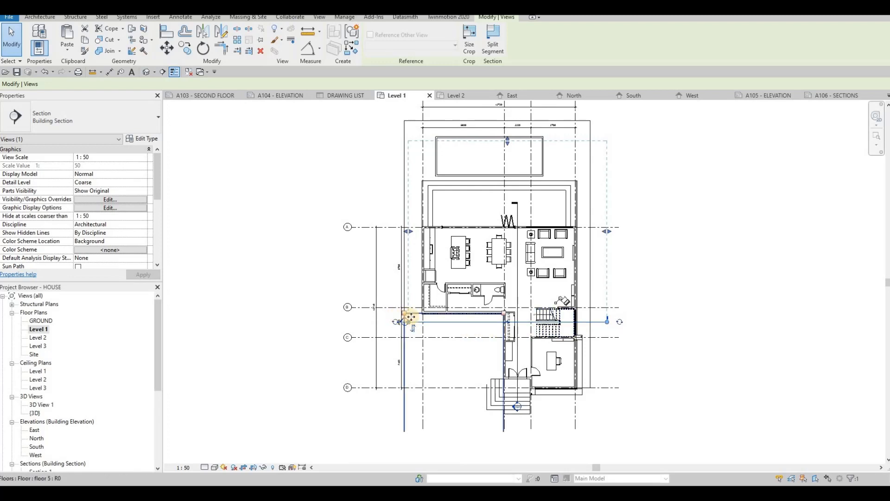
{"action": "scroll", "coordinate": [397, 317], "scroll_direction": "up", "scroll_amount": 1}
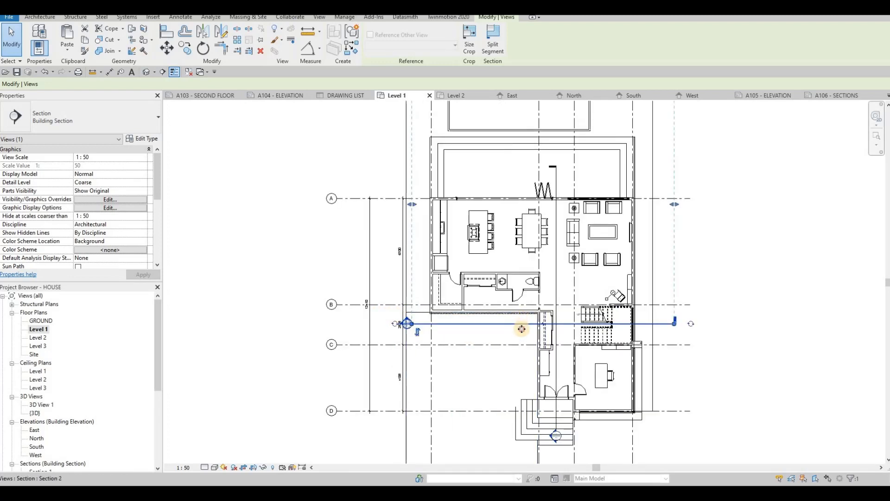
{"action": "left_click_drag", "start_coordinate": [521, 339], "coordinate": [492, 333]}
{"action": "key", "text": "Escape"}
{"action": "scroll", "coordinate": [441, 363], "scroll_direction": "down", "scroll_amount": 3}
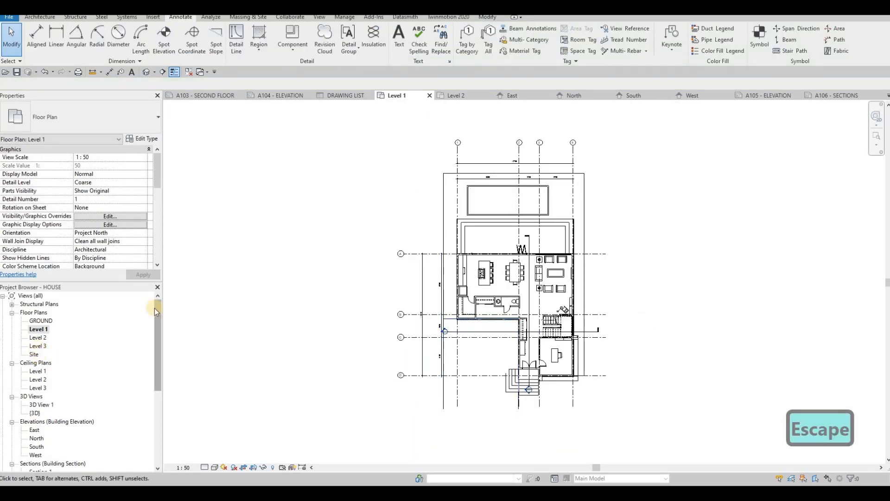
Open Section 1 and raise the top of its crop region above Level 3 to include the roof.
{"action": "scroll", "coordinate": [20, 431], "scroll_direction": "down", "scroll_amount": 4}
{"action": "double_click", "coordinate": [40, 404]}
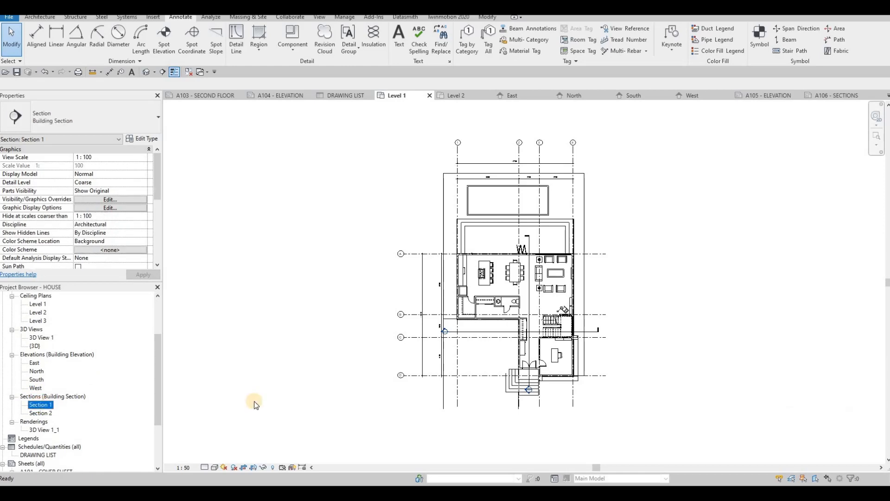
{"action": "scroll", "coordinate": [520, 277], "scroll_direction": "down", "scroll_amount": 3}
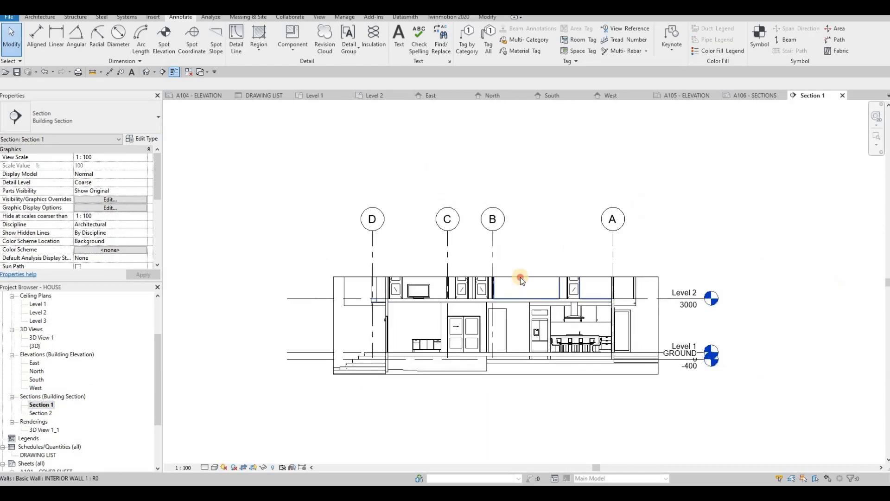
{"action": "left_click", "coordinate": [502, 283]}
{"action": "left_click_drag", "start_coordinate": [497, 277], "coordinate": [496, 198]}
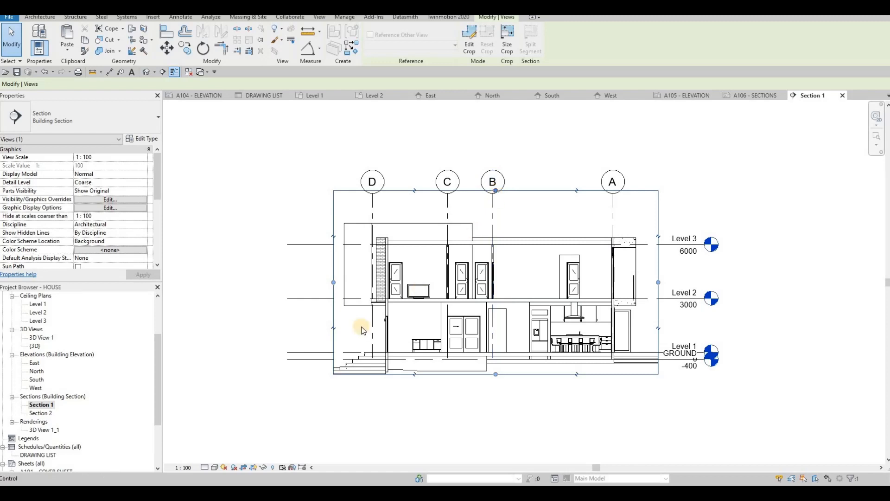
Set Section 1's view scale to 1:50 and its detail level to Fine.
{"action": "left_click", "coordinate": [182, 468]}
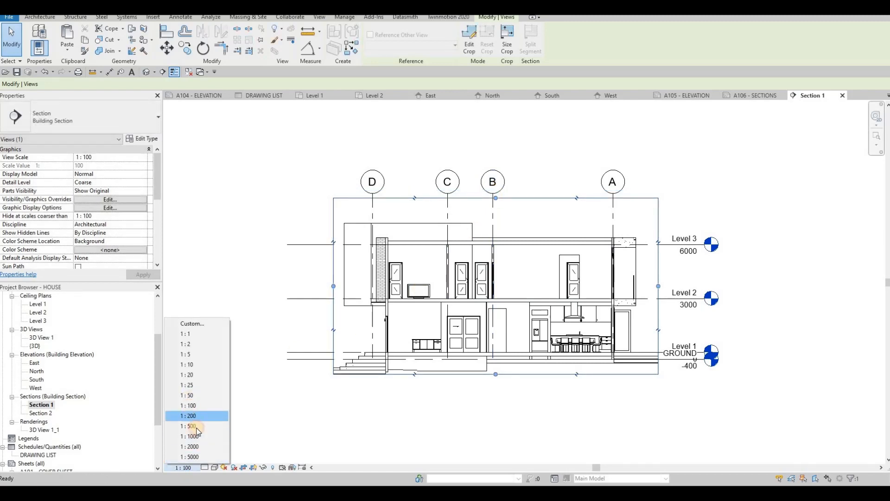
{"action": "left_click", "coordinate": [188, 395]}
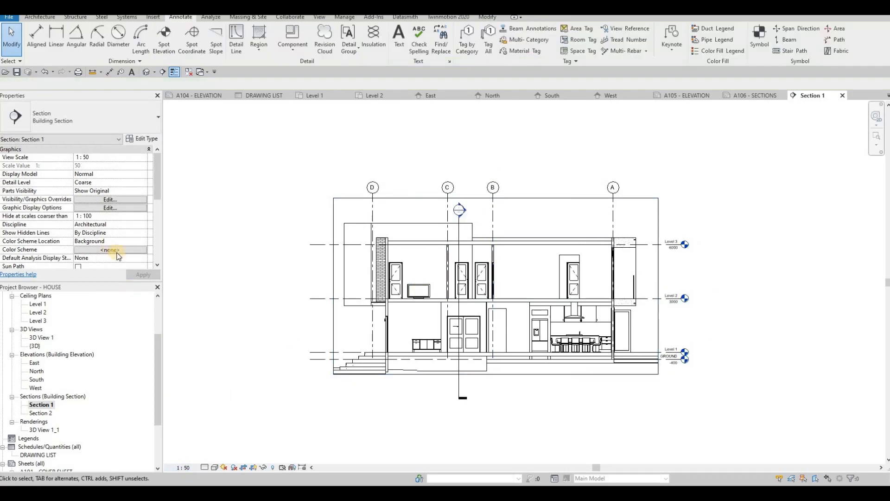
{"action": "left_click", "coordinate": [208, 467]}
{"action": "left_click", "coordinate": [218, 459]}
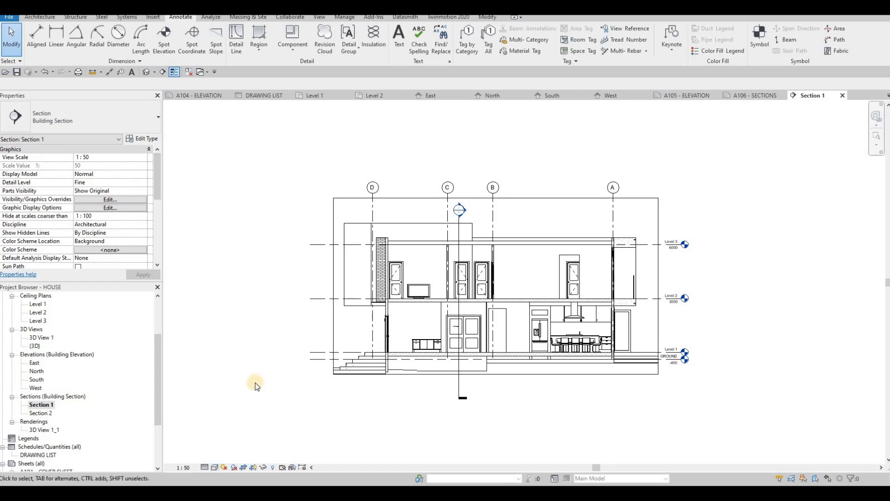
Turn on shadows in Section 1, leaving its visual style as it is.
{"action": "left_click", "coordinate": [215, 467]}
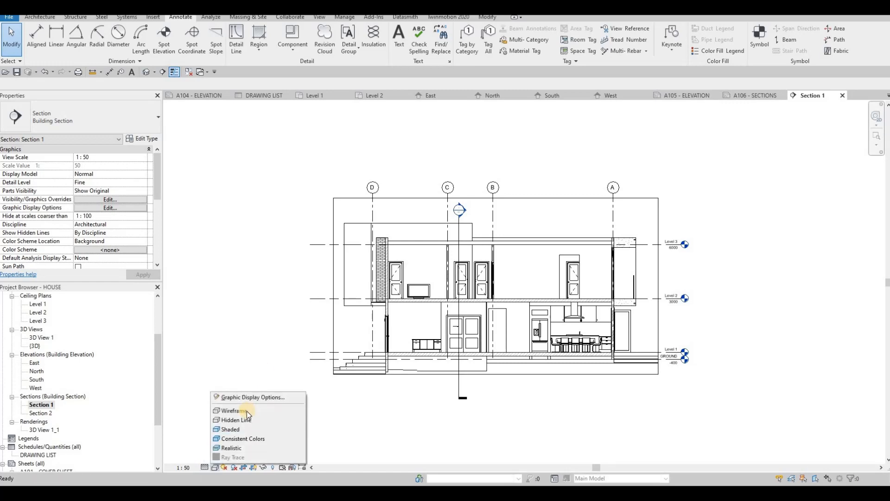
{"action": "key", "text": "Escape"}
{"action": "left_click", "coordinate": [235, 467]}
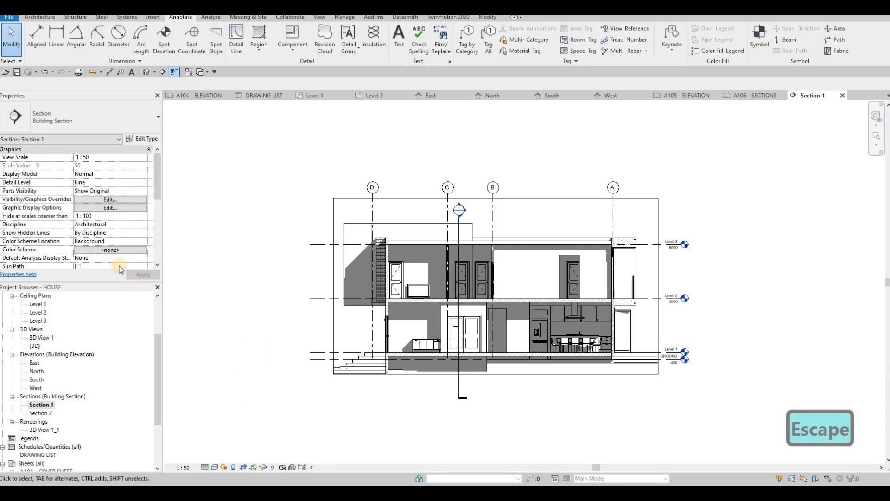
Turn on the annotation crop for Section 1 and apply the change.
{"action": "middle_click_drag", "start_coordinate": [223, 283], "coordinate": [259, 261]}
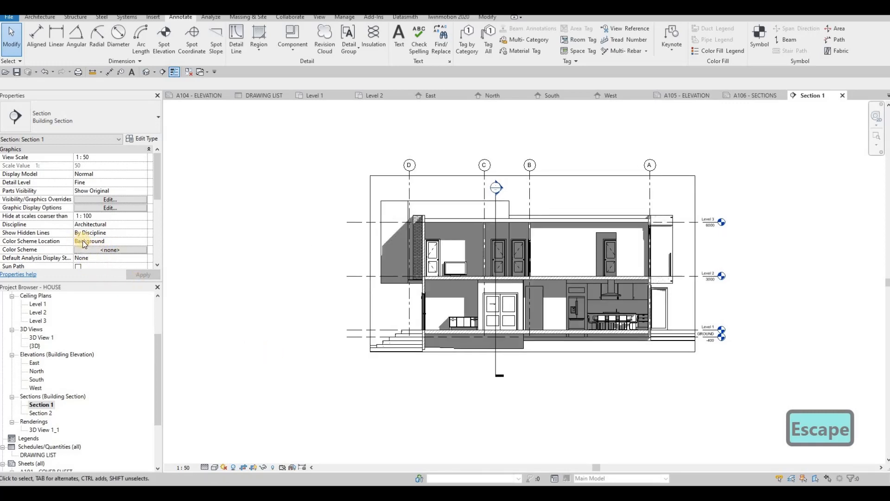
{"action": "scroll", "coordinate": [88, 249], "scroll_direction": "down", "scroll_amount": 3}
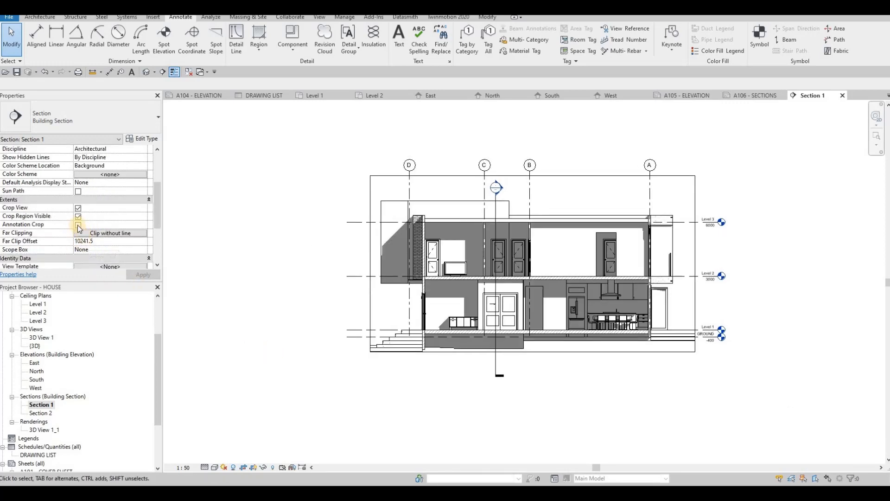
{"action": "left_click", "coordinate": [142, 275]}
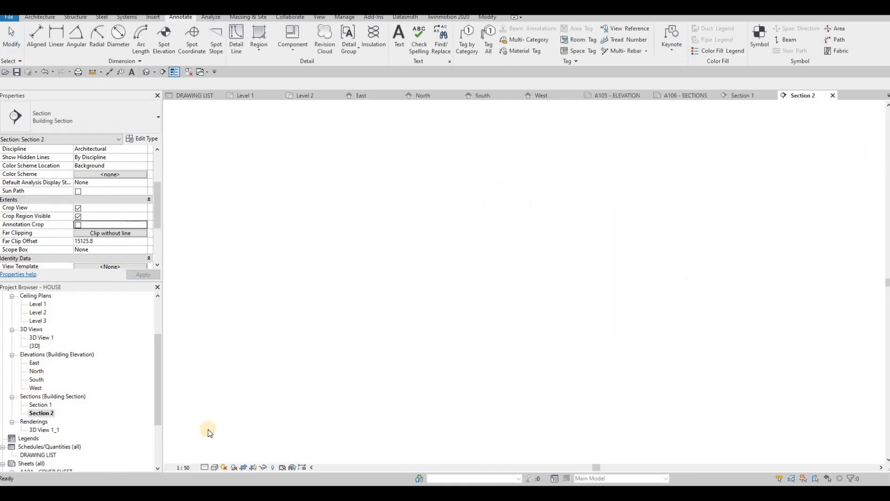
Increase Section 2's detail level so the cut floors and walls show hatching, and turn on its shadows, leaving the visual style as it is.
{"action": "left_click", "coordinate": [204, 471]}
{"action": "left_click", "coordinate": [218, 462]}
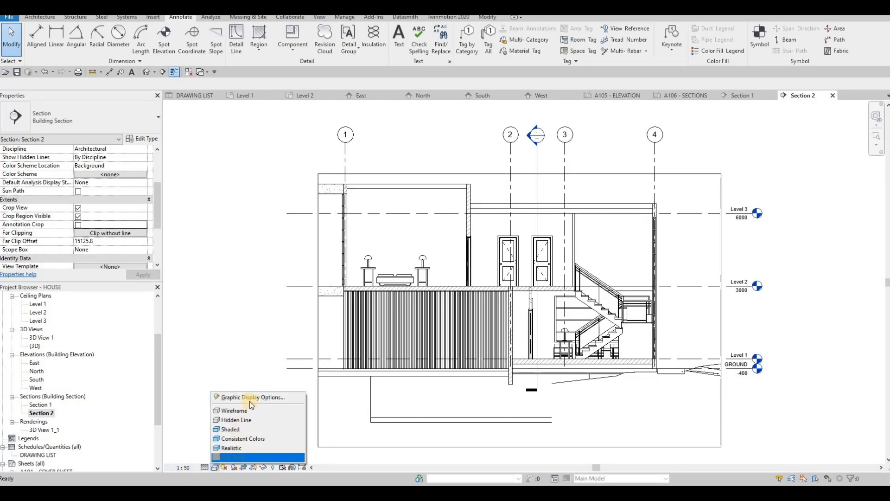
{"action": "left_click", "coordinate": [249, 397]}
{"action": "key", "text": "Escape"}
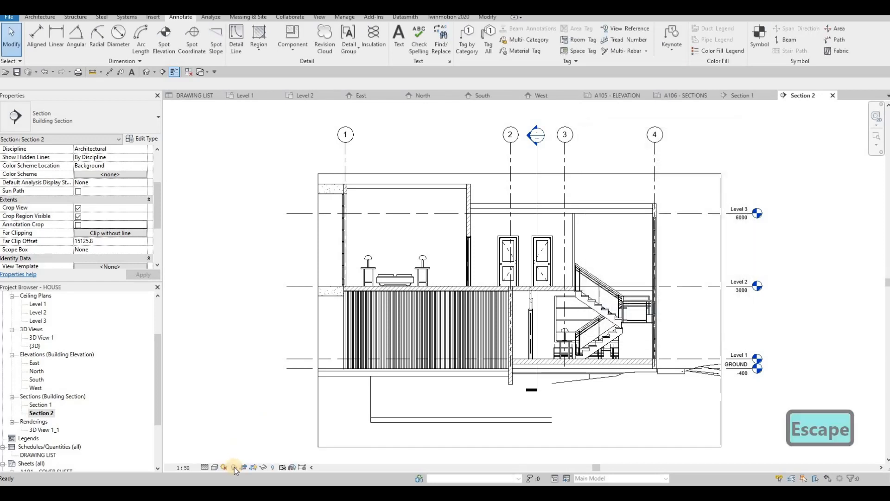
{"action": "left_click", "coordinate": [235, 467]}
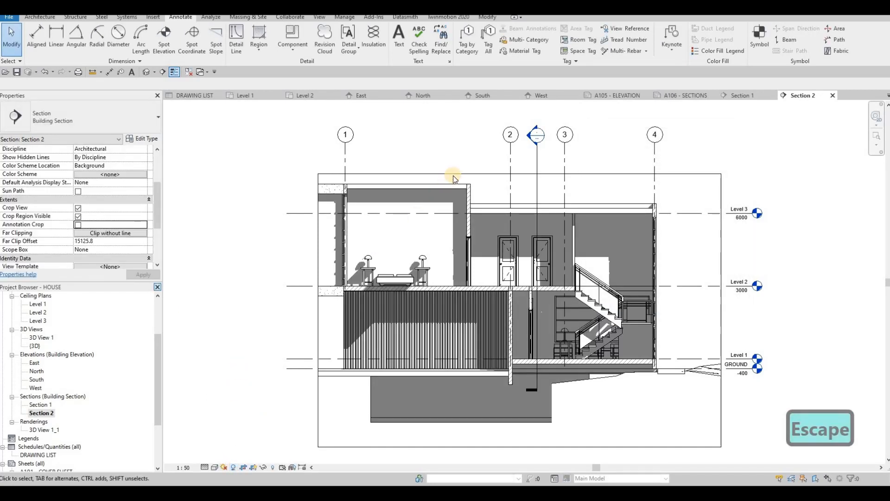
Widen Section 2's crop region past the overhang beyond grid 1, trim its edge beyond grid 4, and turn on annotation crop.
{"action": "left_click", "coordinate": [477, 174]}
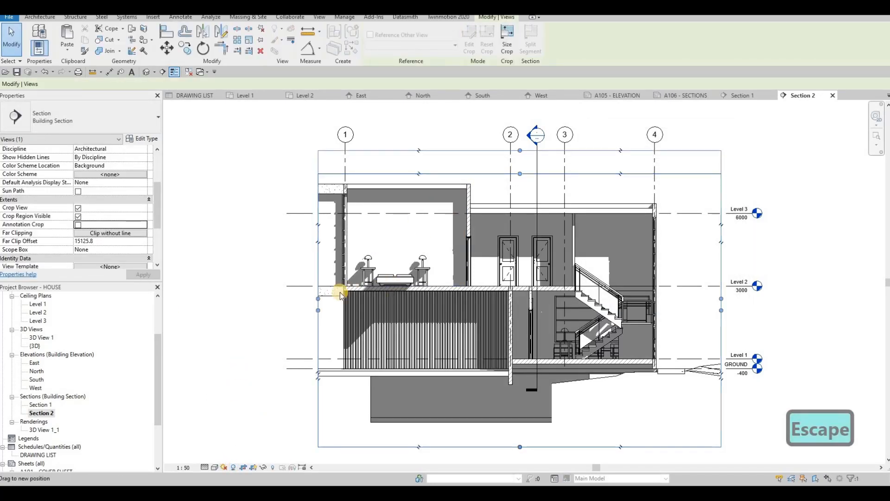
{"action": "scroll", "coordinate": [334, 285], "scroll_direction": "down", "scroll_amount": 2}
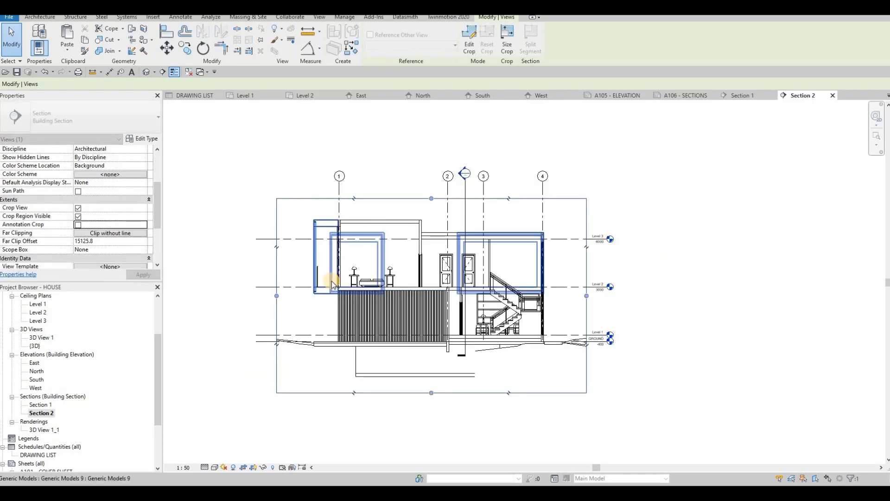
{"action": "middle_click_drag", "start_coordinate": [332, 285], "coordinate": [392, 271]}
{"action": "left_click_drag", "start_coordinate": [336, 283], "coordinate": [353, 280]}
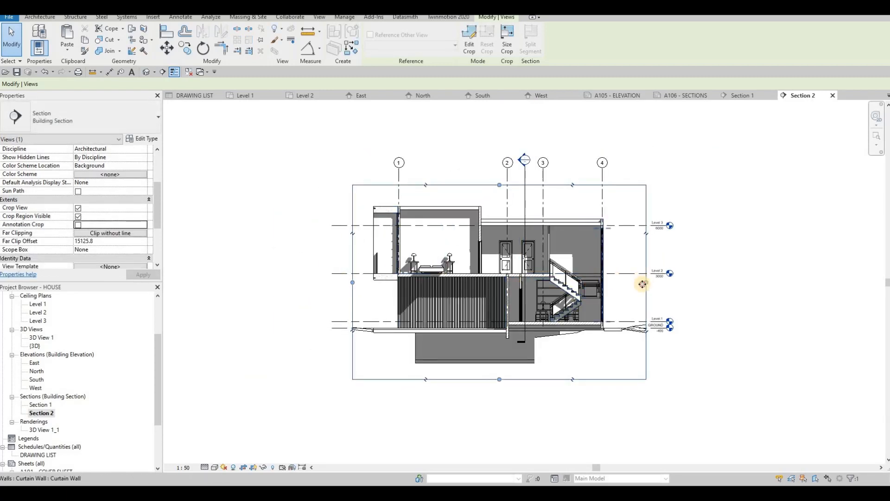
{"action": "left_click_drag", "start_coordinate": [642, 284], "coordinate": [635, 282]}
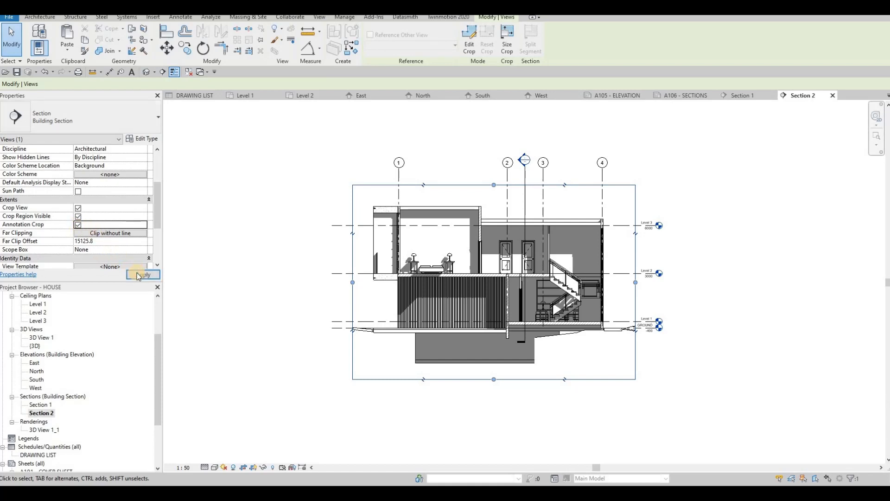
{"action": "left_click", "coordinate": [142, 275]}
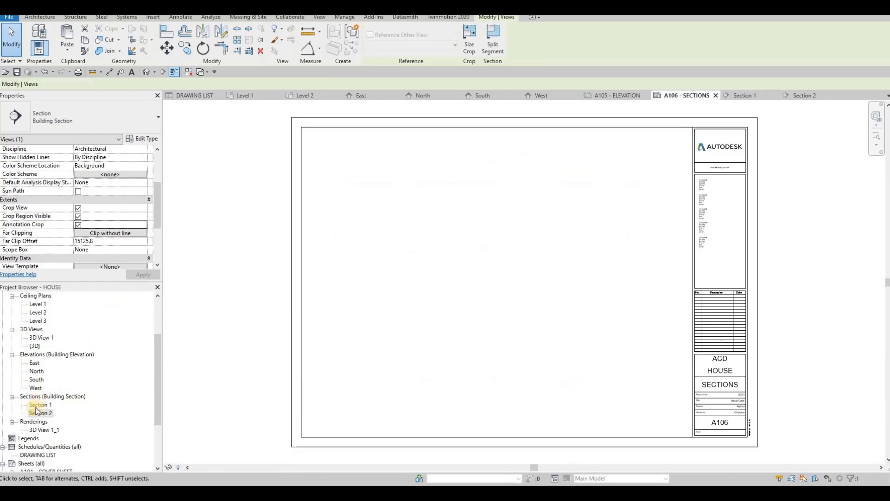
Place Section 1 in the upper half of sheet A106 and Section 2 directly below it.
{"action": "left_click_drag", "start_coordinate": [41, 406], "coordinate": [427, 289]}
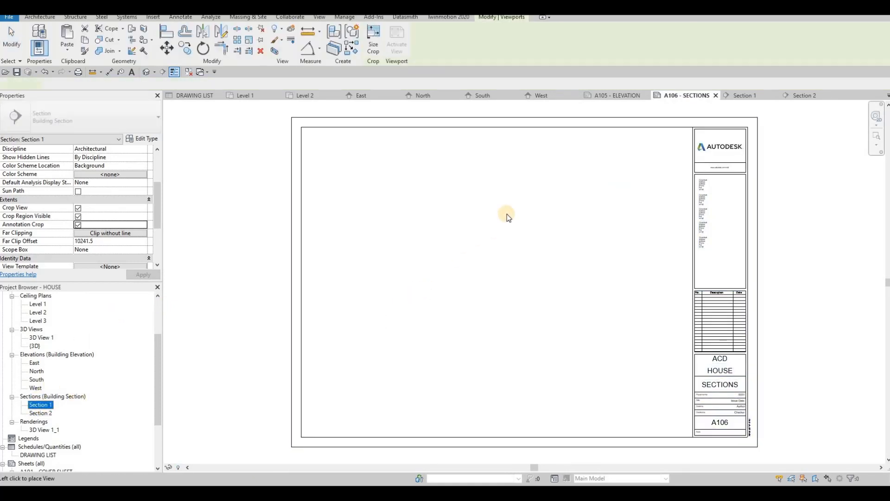
{"action": "left_click", "coordinate": [505, 201]}
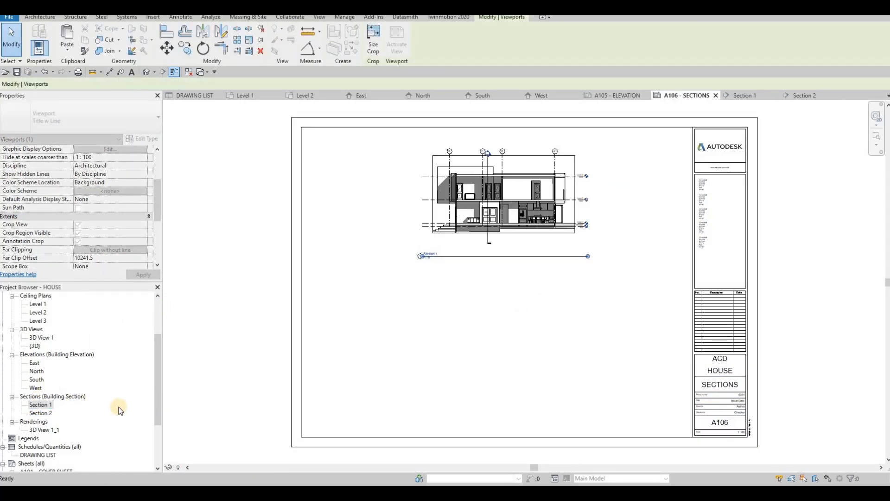
{"action": "left_click_drag", "start_coordinate": [41, 413], "coordinate": [448, 353]}
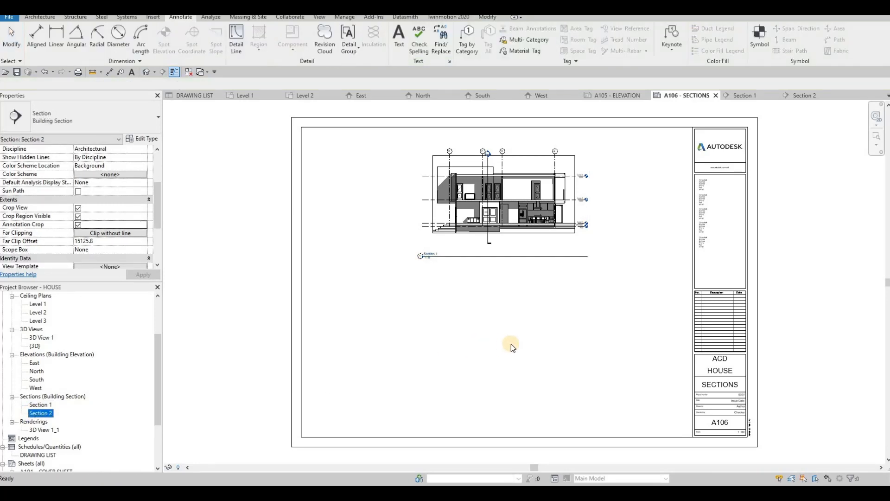
{"action": "left_click", "coordinate": [505, 339]}
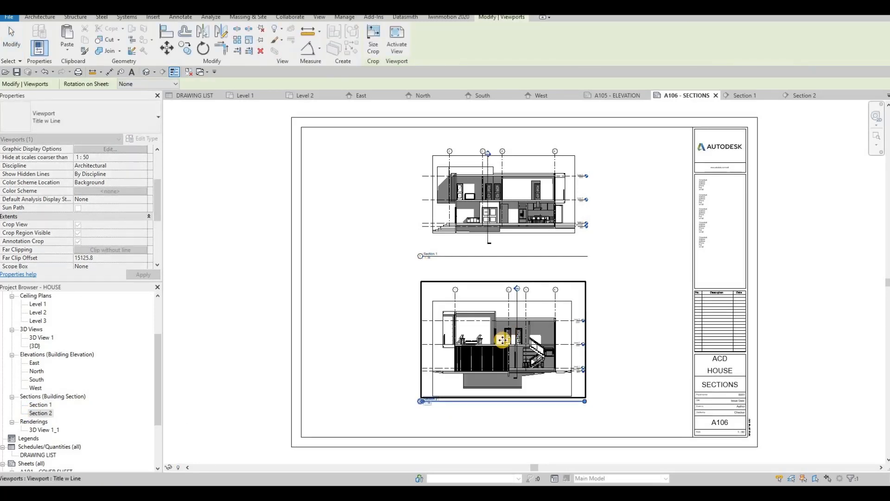
{"action": "scroll", "coordinate": [498, 355], "scroll_direction": "up", "scroll_amount": 2}
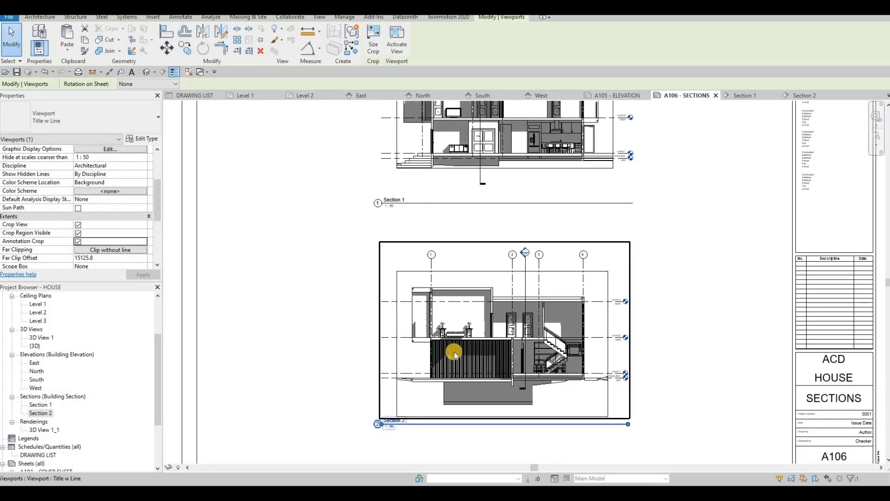
{"action": "key", "text": "Escape"}
Set up printing with CutePDF Writer for selected views/sheets, combined into a single file.
{"action": "scroll", "coordinate": [453, 294], "scroll_direction": "down", "scroll_amount": 4}
{"action": "middle_click_drag", "start_coordinate": [415, 305], "coordinate": [395, 323]}
{"action": "scroll", "coordinate": [395, 323], "scroll_direction": "down", "scroll_amount": 1}
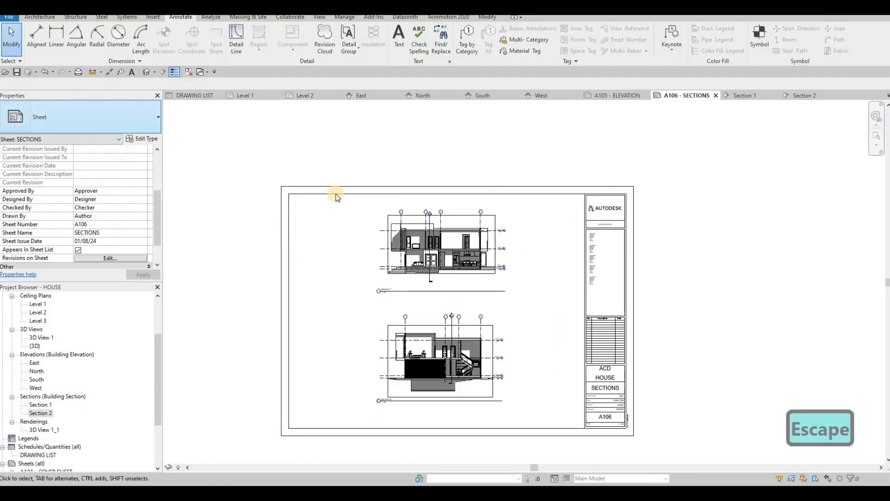
{"action": "middle_click_drag", "start_coordinate": [292, 217], "coordinate": [305, 192]}
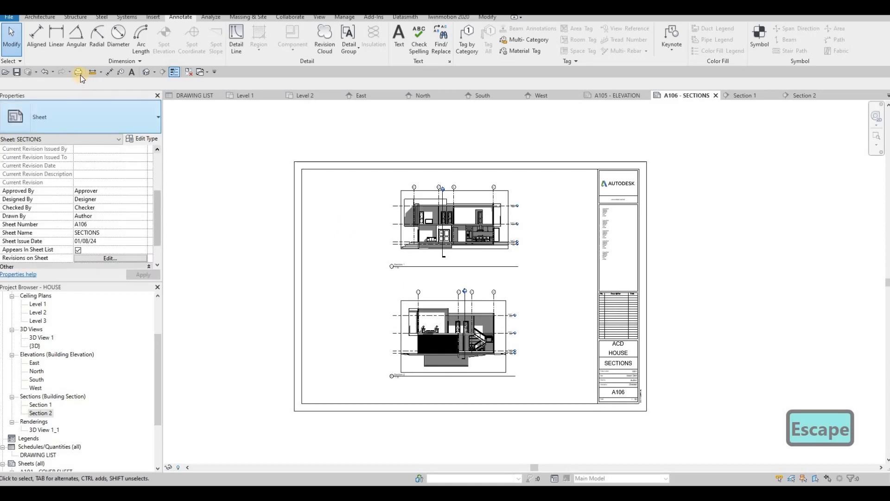
{"action": "left_click", "coordinate": [80, 74]}
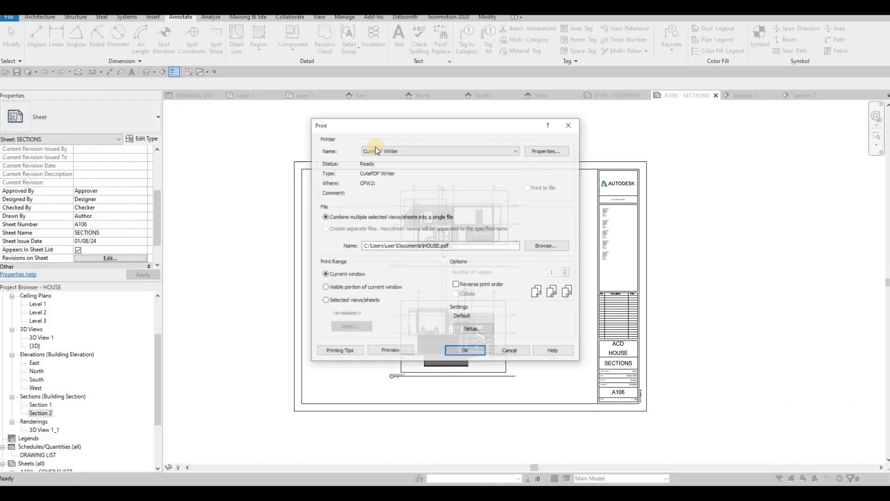
{"action": "left_click", "coordinate": [326, 300]}
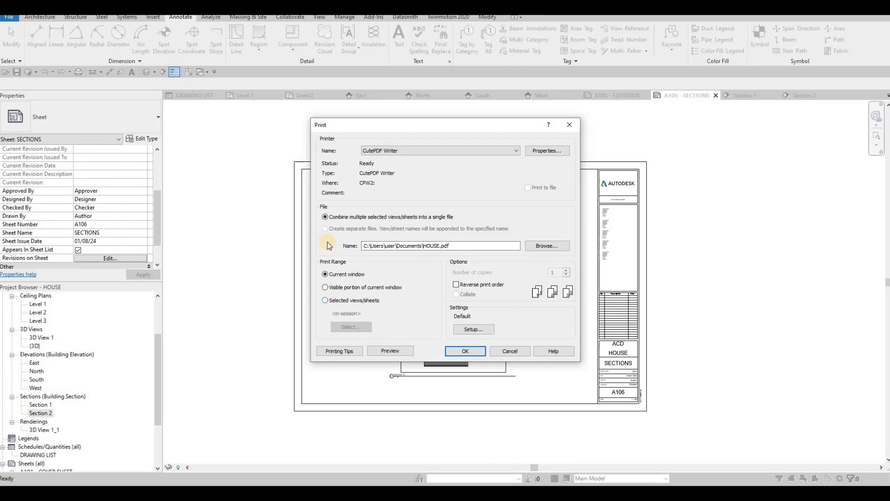
{"action": "left_click", "coordinate": [325, 217]}
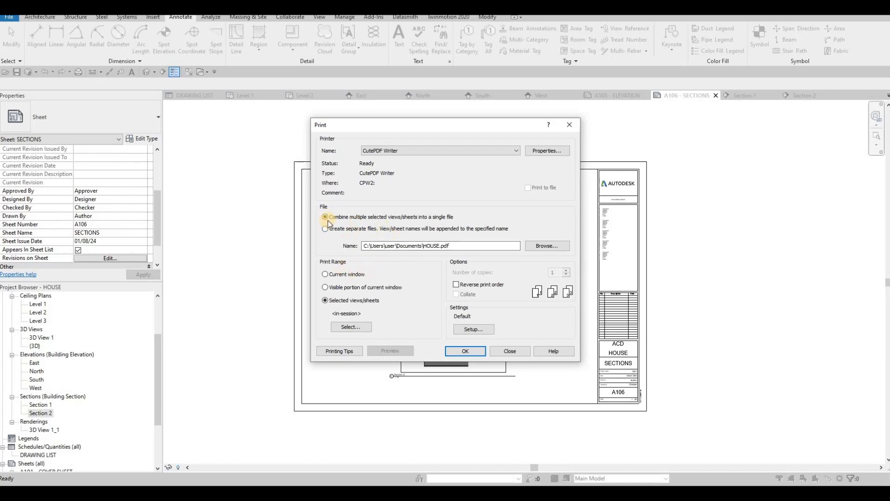
Include all sheets from A101 to A106 in the print selection and save it as a set named FULL SET.
{"action": "left_click", "coordinate": [344, 327]}
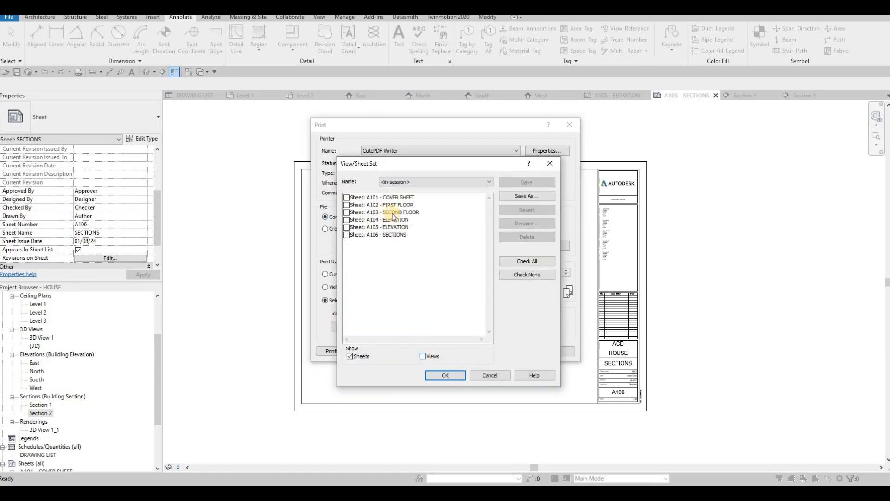
{"action": "left_click", "coordinate": [516, 262]}
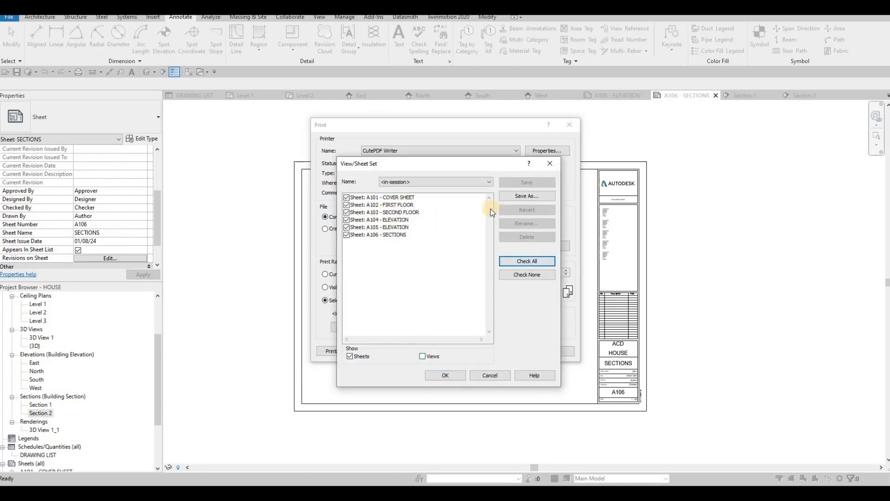
{"action": "left_click", "coordinate": [522, 197]}
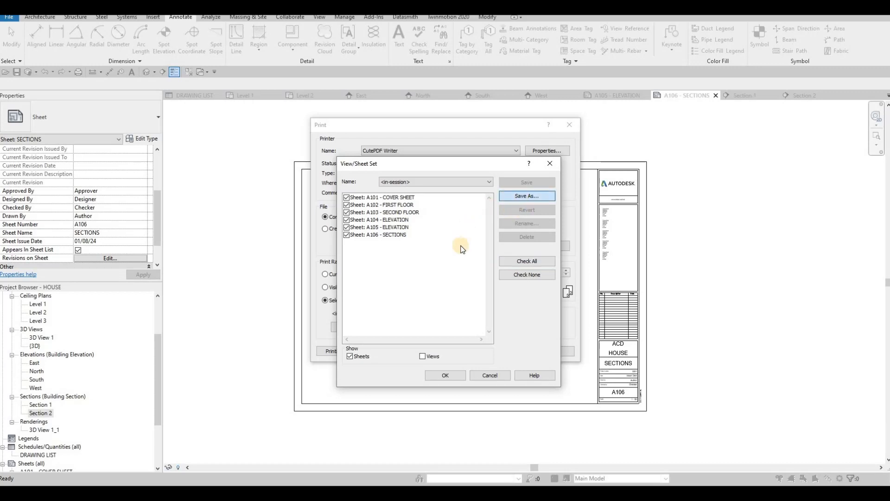
{"action": "type", "text": "FULL SE"}
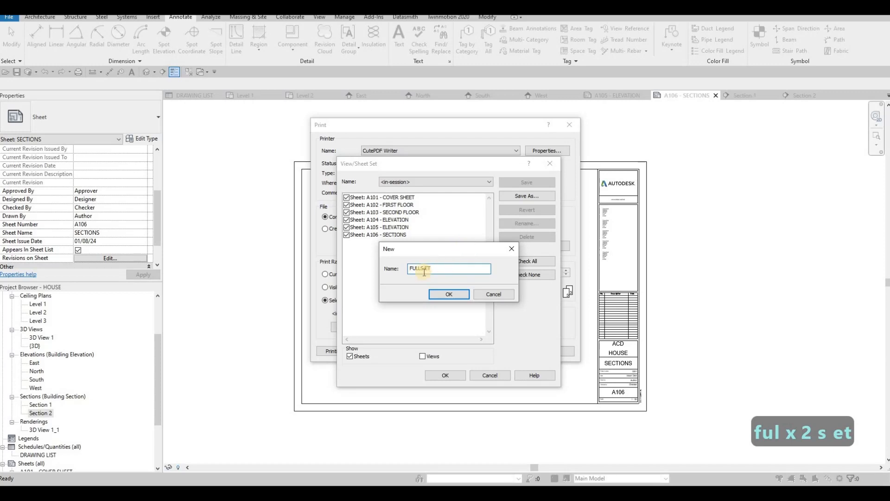
{"action": "key", "text": "BackSpace"}
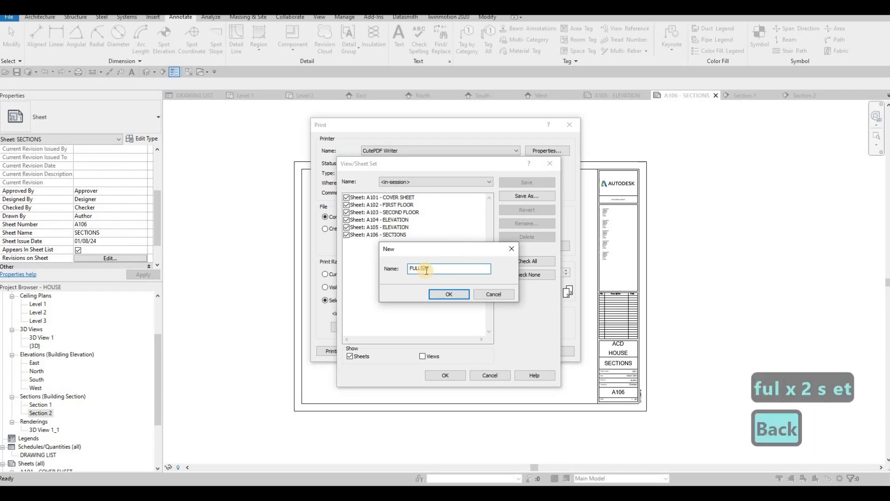
{"action": "key", "text": "Left"}
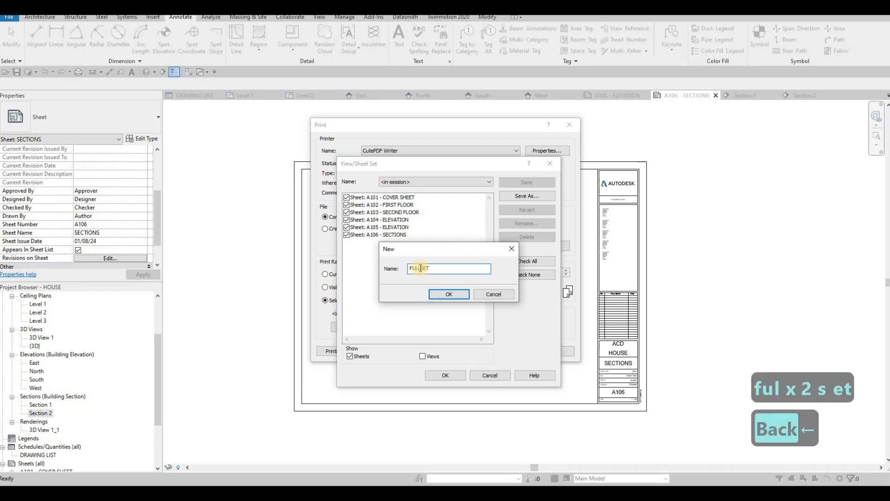
{"action": "left_click", "coordinate": [444, 296]}
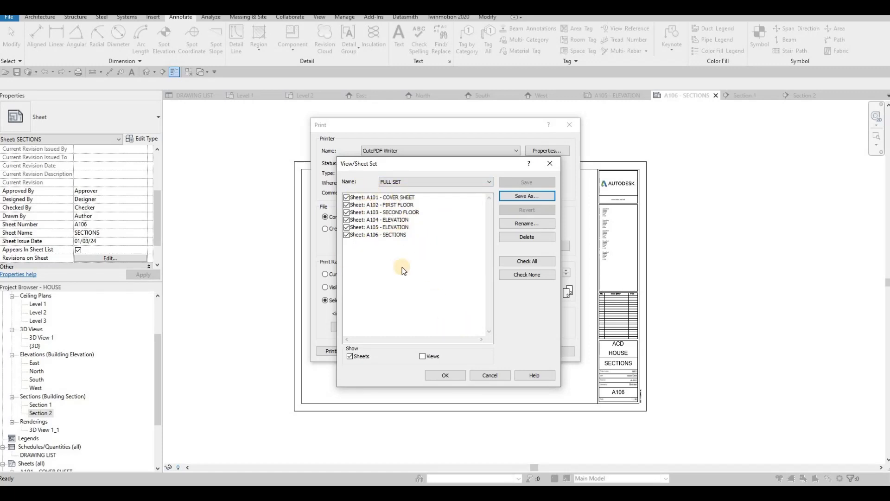
Accept the FULL SET selection and print it to HOUSE.pdf.
{"action": "left_click", "coordinate": [445, 376]}
{"action": "left_click", "coordinate": [466, 352]}
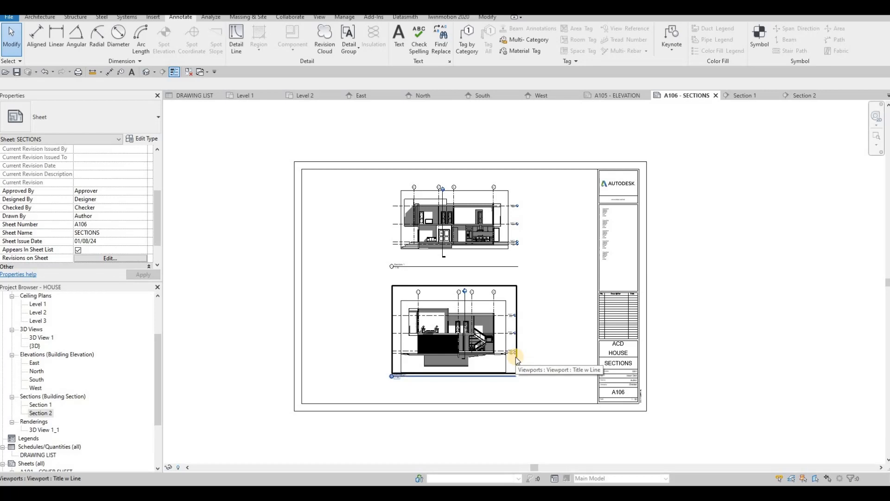
{"action": "key", "text": "F1"}
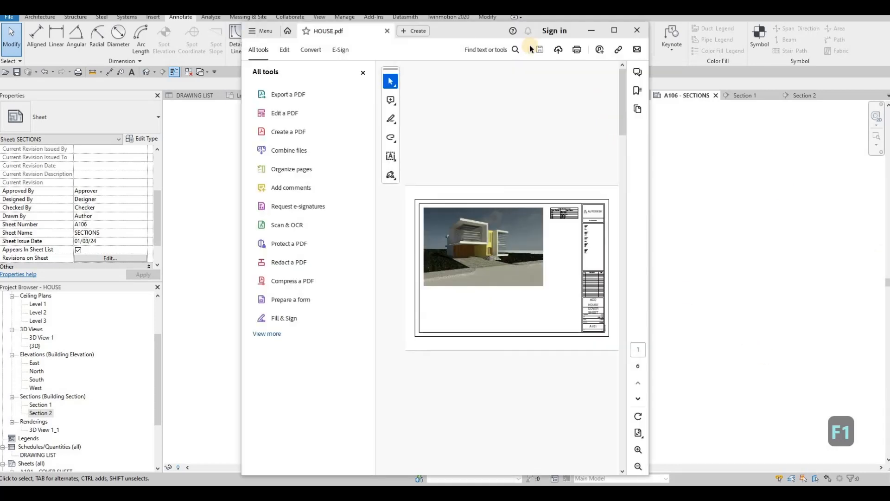
Maximize HOUSE.pdf in Adobe Acrobat and examine the cover sheet's drawing list and the second floor plan on page 3.
{"action": "left_click", "coordinate": [612, 31]}
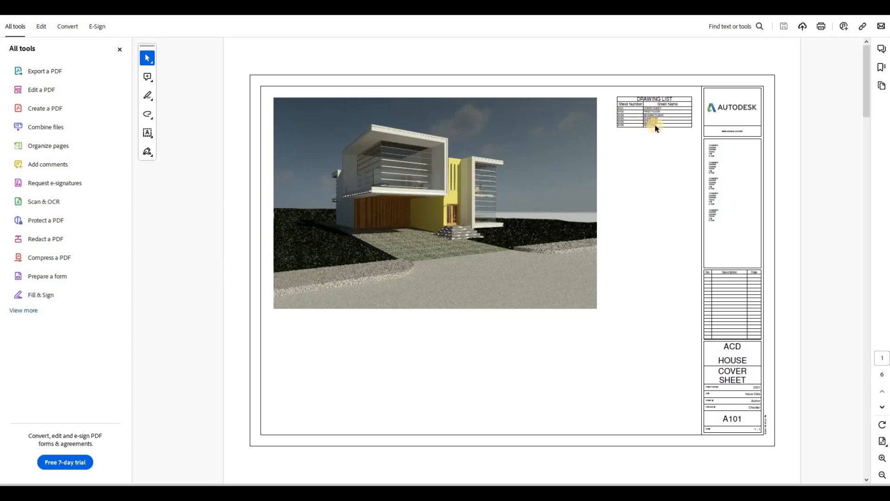
{"action": "scroll", "coordinate": [656, 128], "scroll_direction": "up", "scroll_amount": 5, "text": "ctrl"}
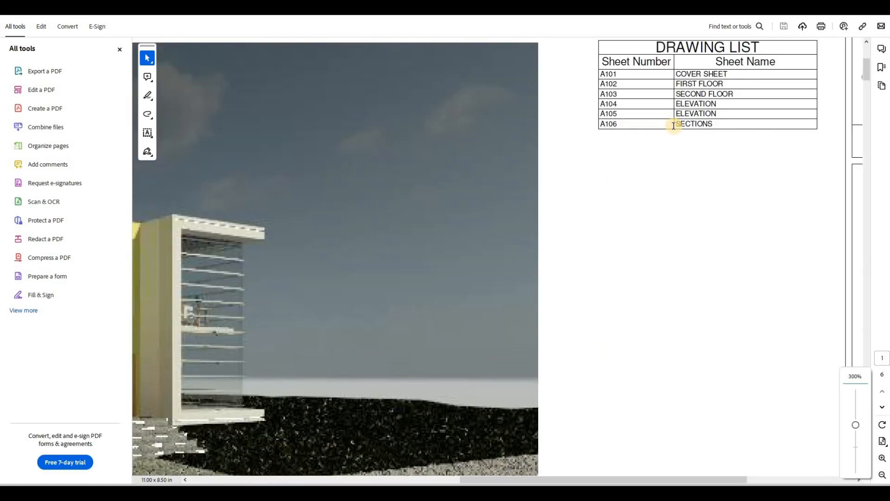
{"action": "scroll", "coordinate": [644, 125], "scroll_direction": "down", "scroll_amount": 5, "text": "ctrl"}
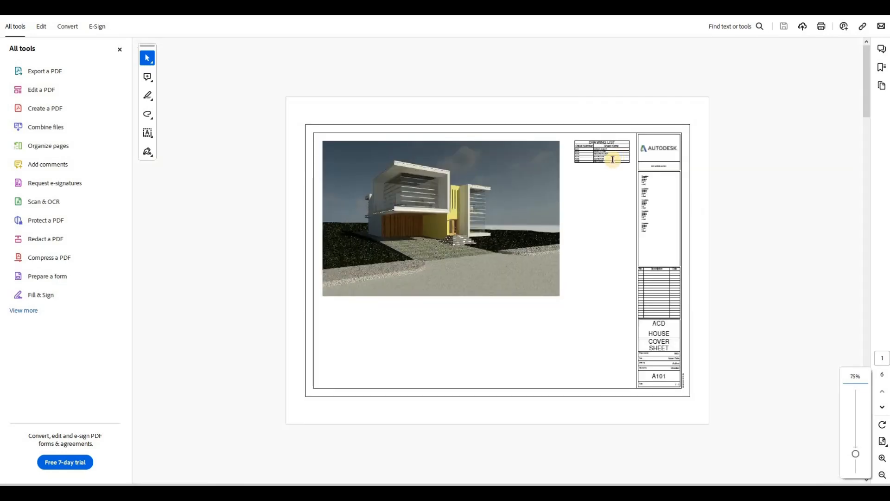
{"action": "scroll", "coordinate": [610, 159], "scroll_direction": "down", "scroll_amount": 2}
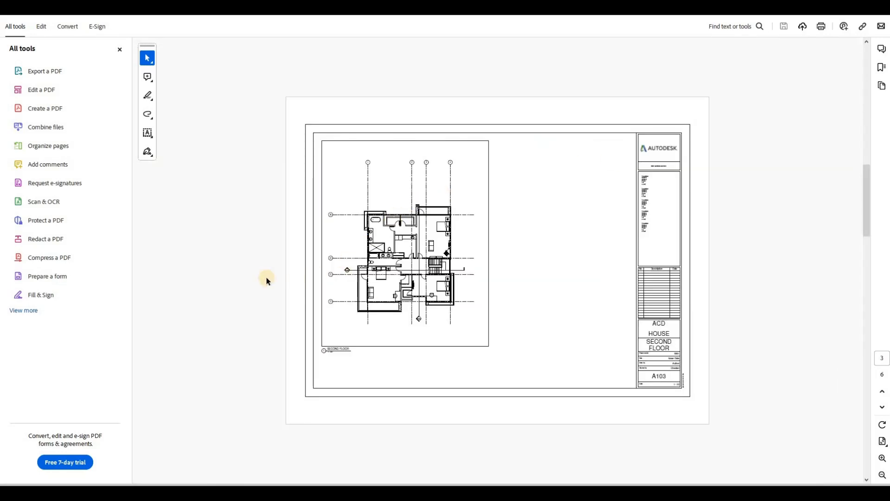
{"action": "scroll", "coordinate": [234, 274], "scroll_direction": "up", "scroll_amount": 2, "text": "ctrl"}
{"action": "scroll", "coordinate": [234, 275], "scroll_direction": "up", "scroll_amount": 2, "text": "ctrl"}
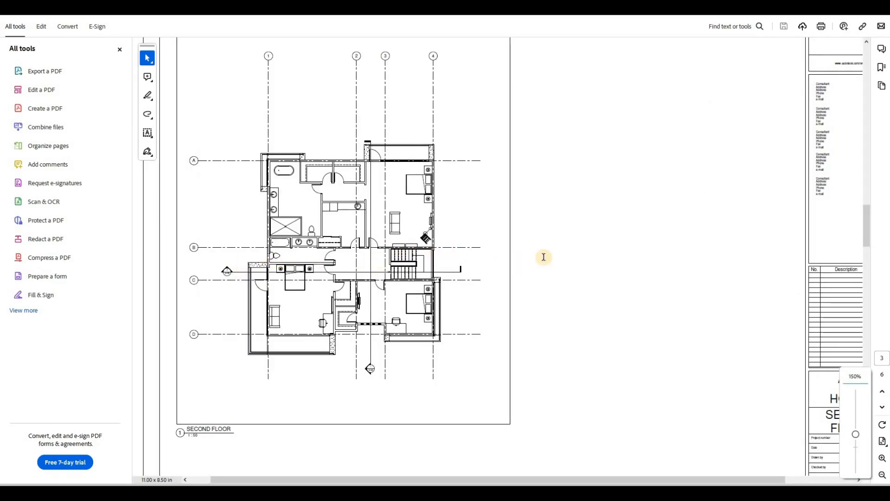
Examine the remaining HOUSE.pdf pages, covering elevation sheets A104 and A105 and sections sheet A106, and return to the A106 sheet in Revit.
{"action": "scroll", "coordinate": [799, 232], "scroll_direction": "up", "scroll_amount": 10}
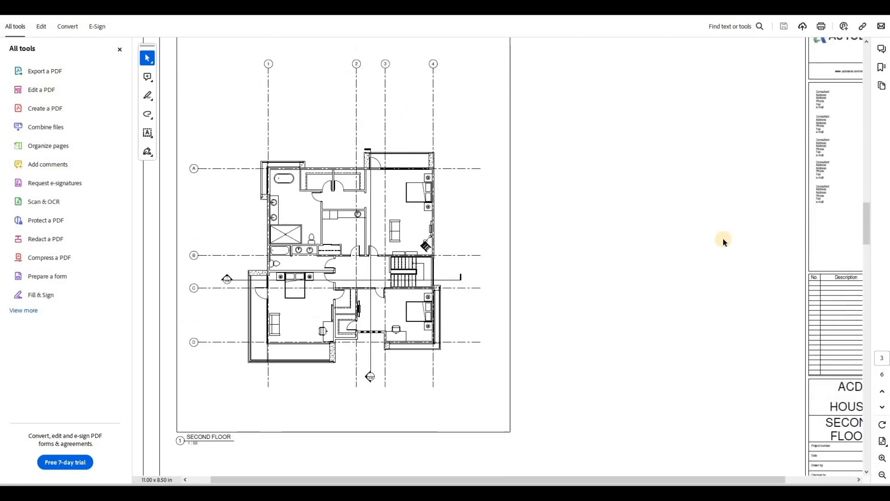
{"action": "scroll", "coordinate": [724, 241], "scroll_direction": "down", "scroll_amount": 2, "text": "ctrl"}
{"action": "scroll", "coordinate": [723, 241], "scroll_direction": "down", "scroll_amount": 2}
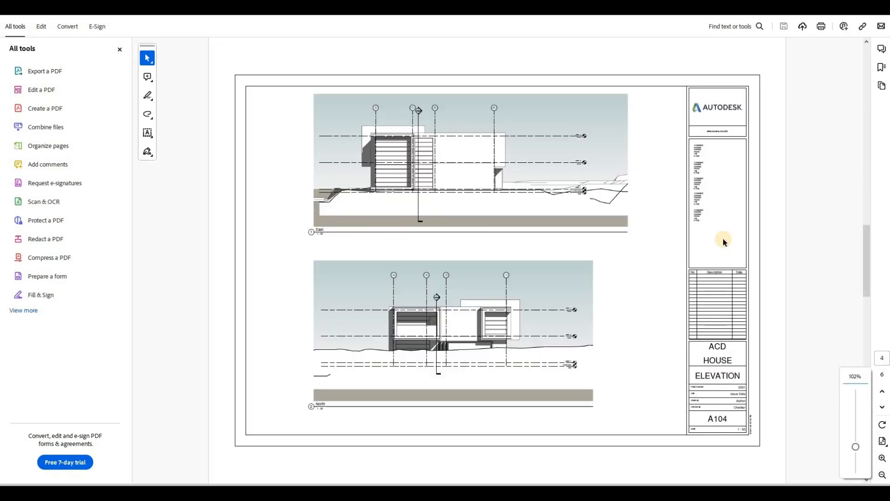
{"action": "scroll", "coordinate": [723, 241], "scroll_direction": "up", "scroll_amount": 1}
{"action": "scroll", "coordinate": [724, 241], "scroll_direction": "down", "scroll_amount": 1}
{"action": "scroll", "coordinate": [724, 240], "scroll_direction": "down", "scroll_amount": 2}
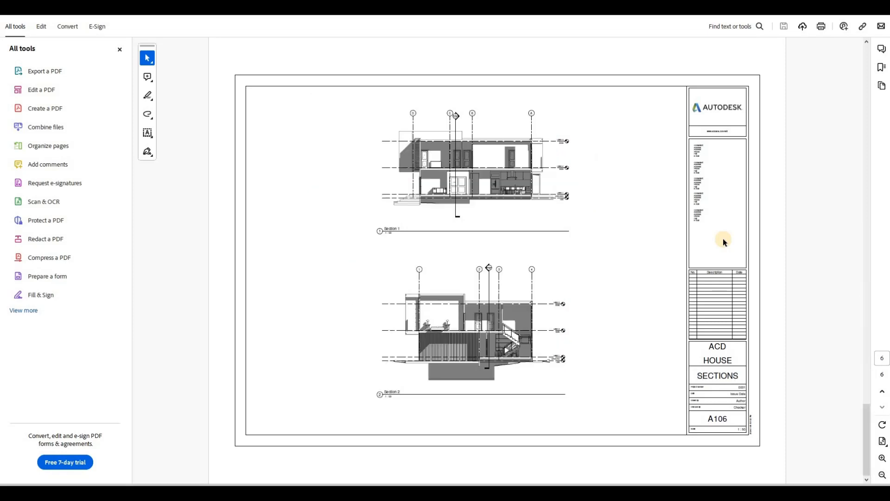
{"action": "scroll", "coordinate": [523, 224], "scroll_direction": "up", "scroll_amount": 1}
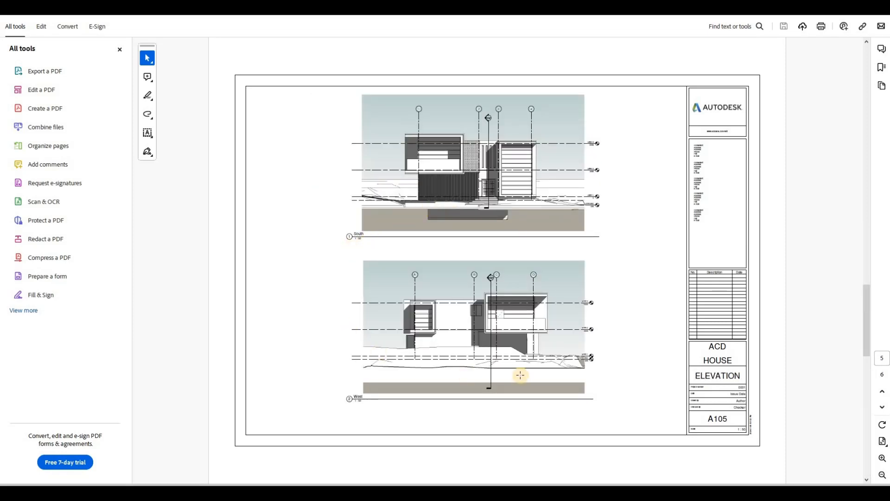
{"action": "scroll", "coordinate": [411, 263], "scroll_direction": "down", "scroll_amount": 1}
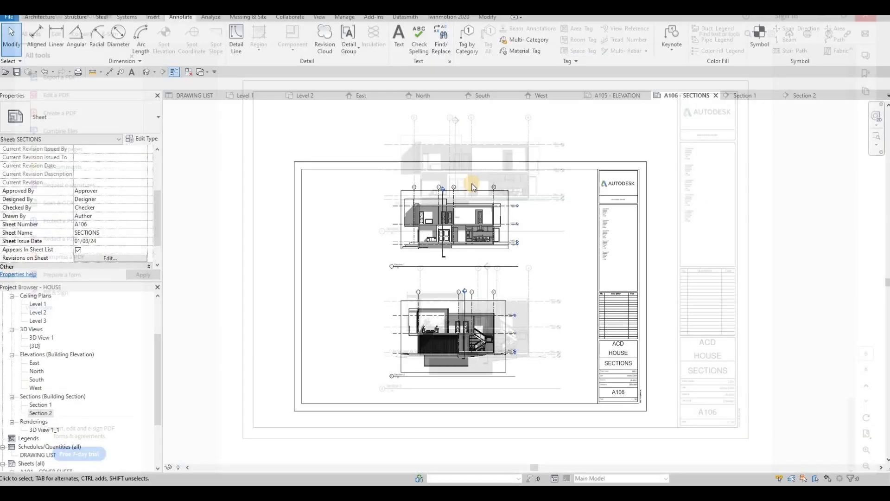
{"action": "left_click", "coordinate": [731, 298]}
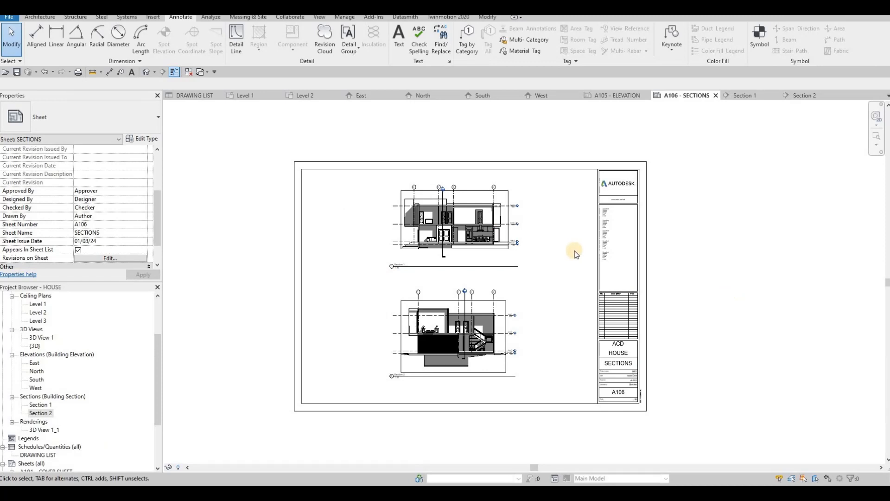